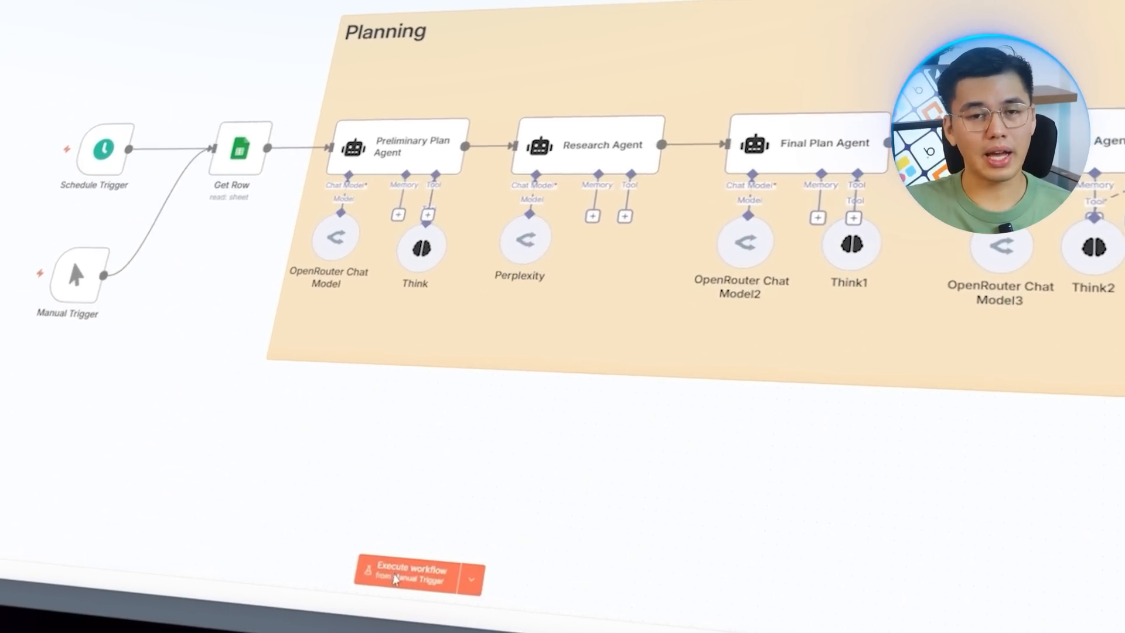
Execute the workflow from the manual trigger and follow its run through the HTML, title and image generation sections
click(406, 578)
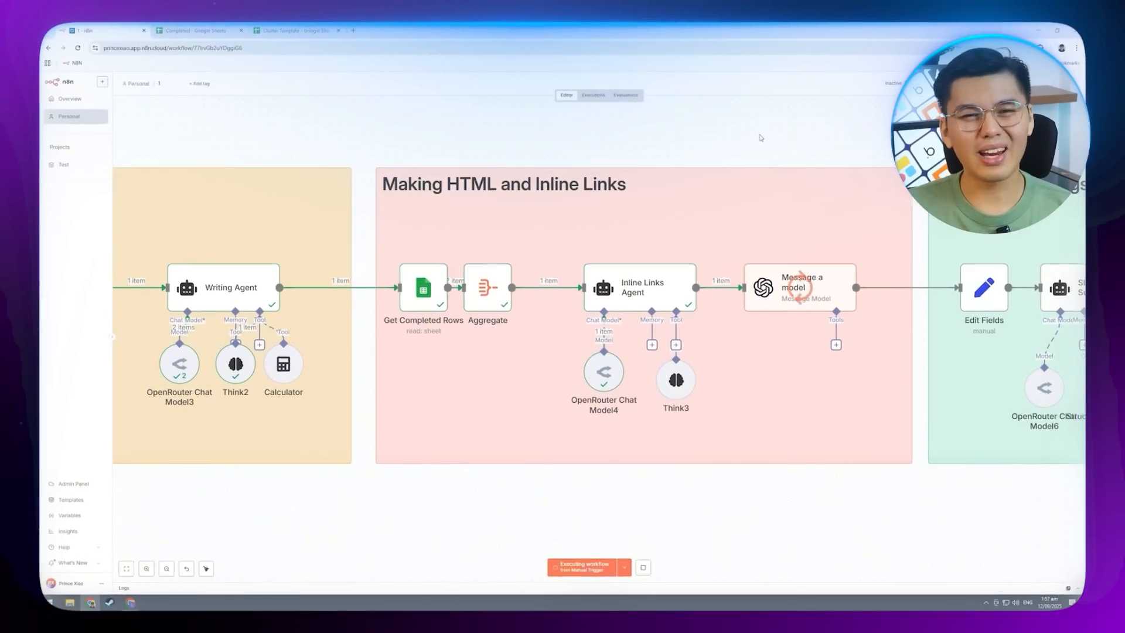
drag(853, 143, 369, 162)
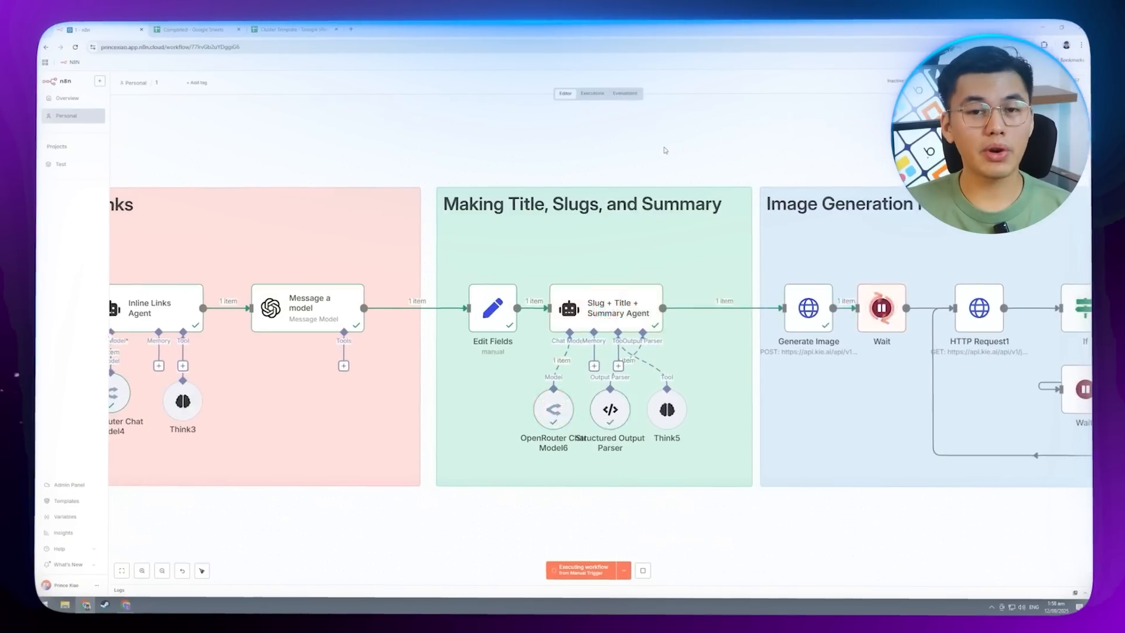
drag(669, 150, 290, 154)
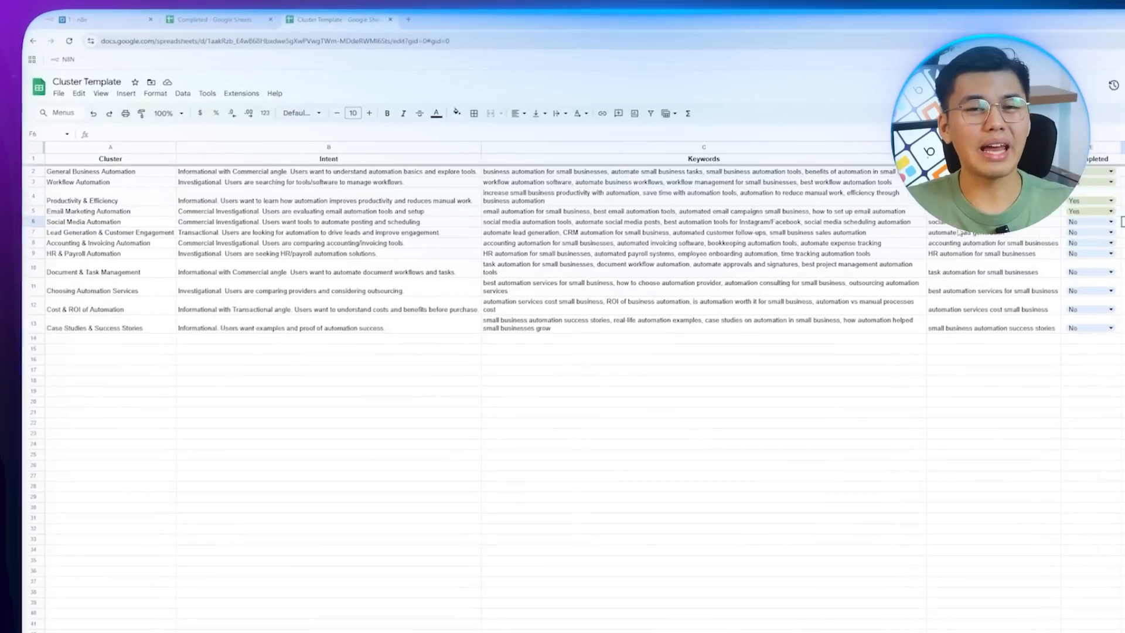
Examine the Social Media Automation row and the Cluster, Intent, Keywords and Primary Keyword columns of the Cluster Template sheet
click(35, 221)
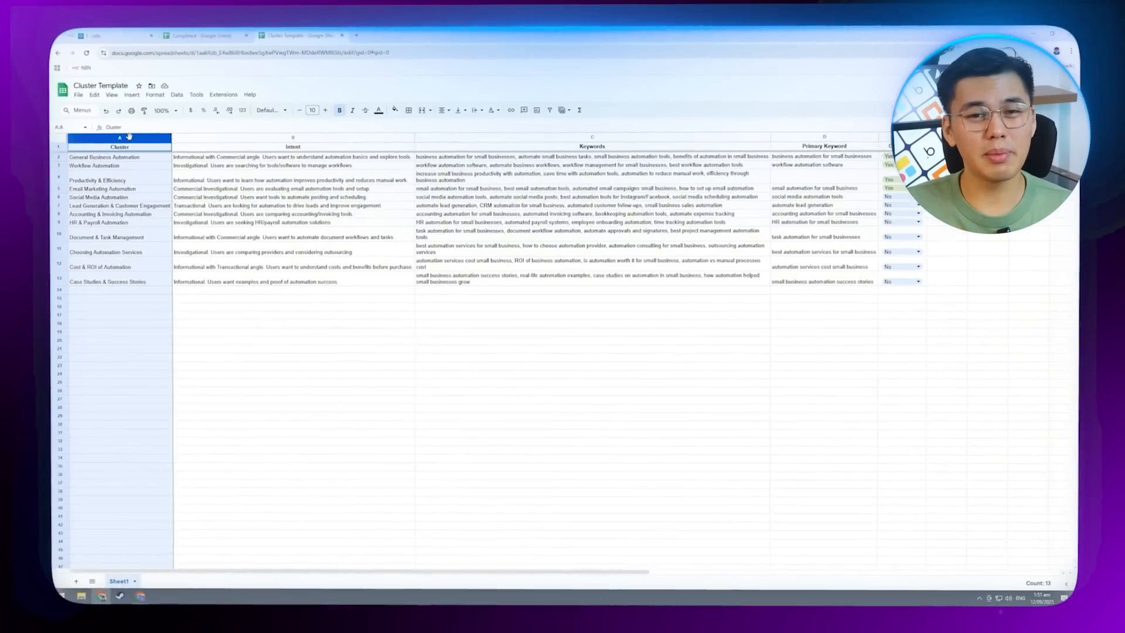
click(214, 154)
click(540, 134)
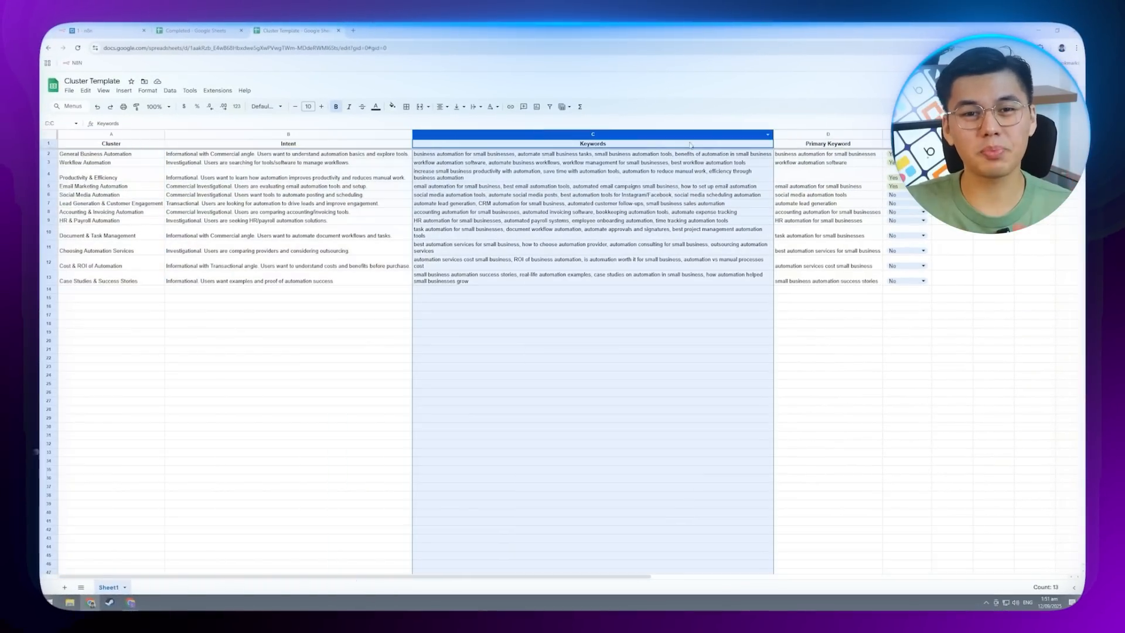
click(805, 136)
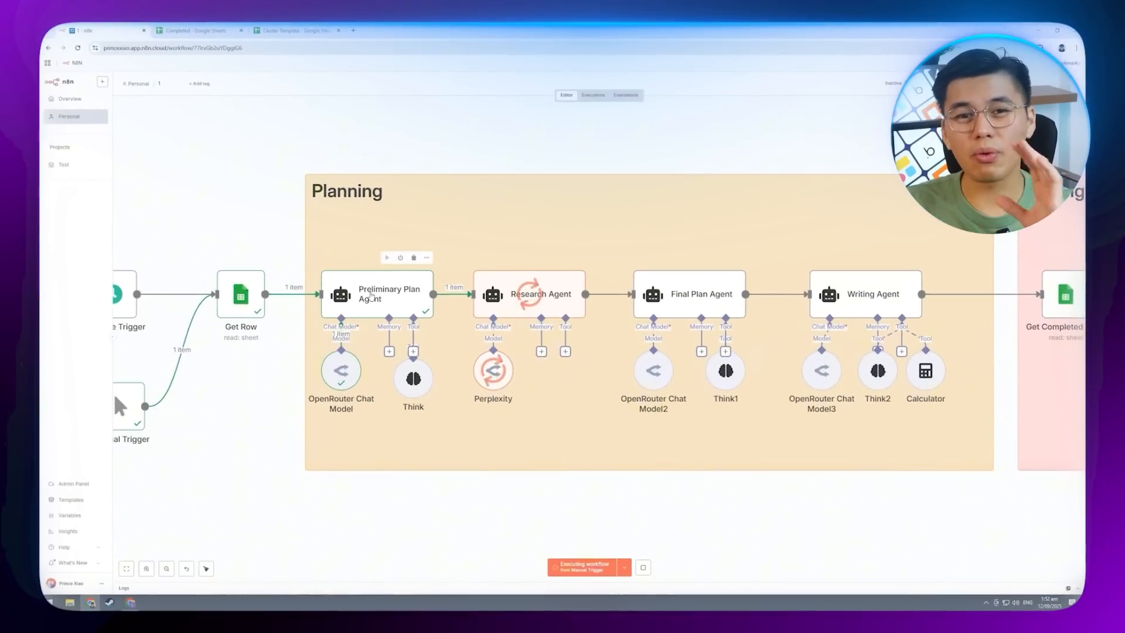
Review the Get Row node's sheet and filter settings and follow the run across the remaining sections of the workflow
double_click(250, 295)
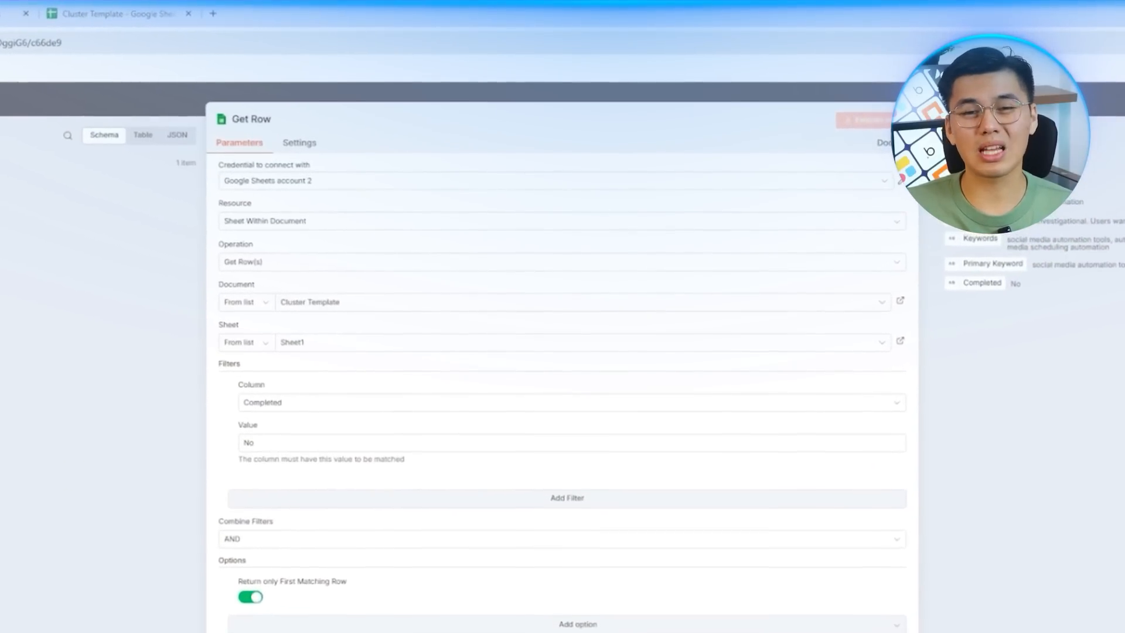
key(Escape)
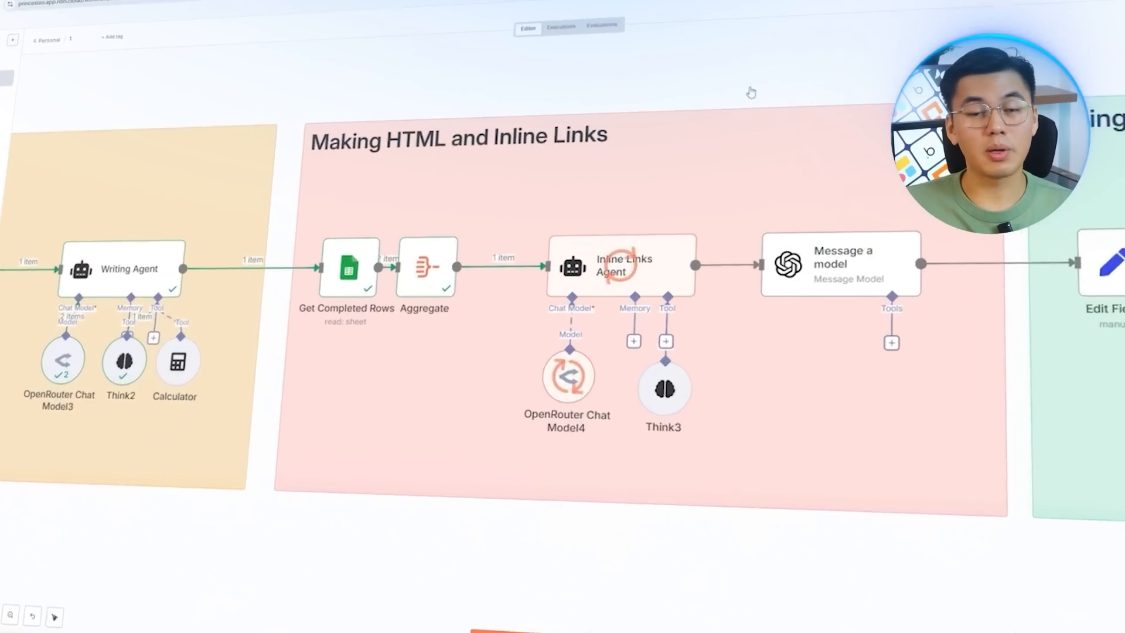
scroll(757, 24, right, 1)
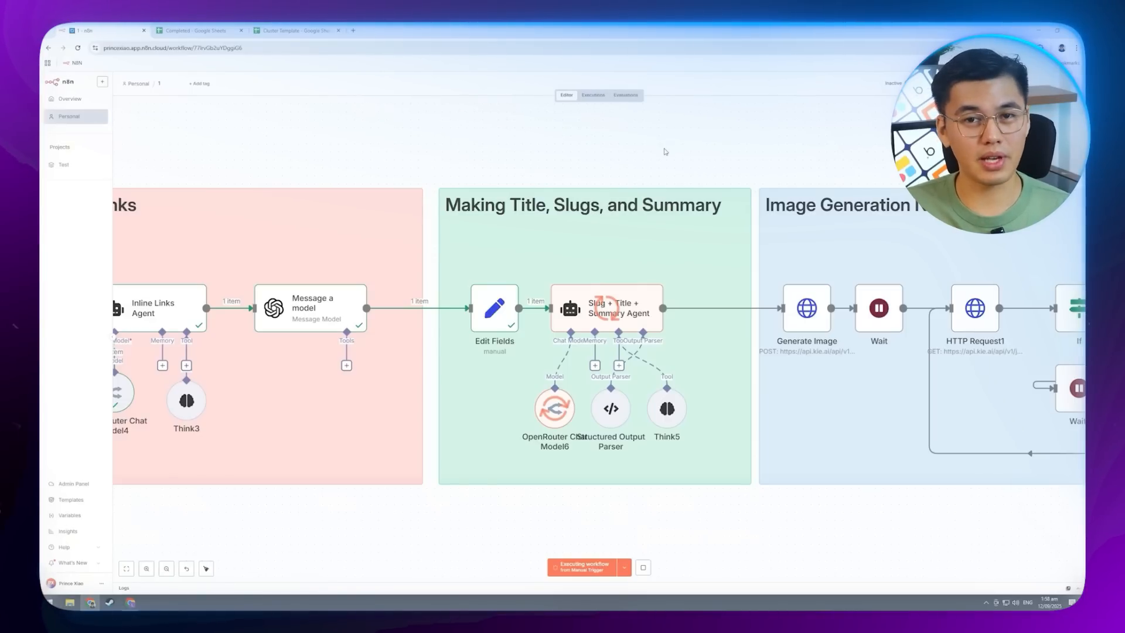
drag(961, 149, 598, 160)
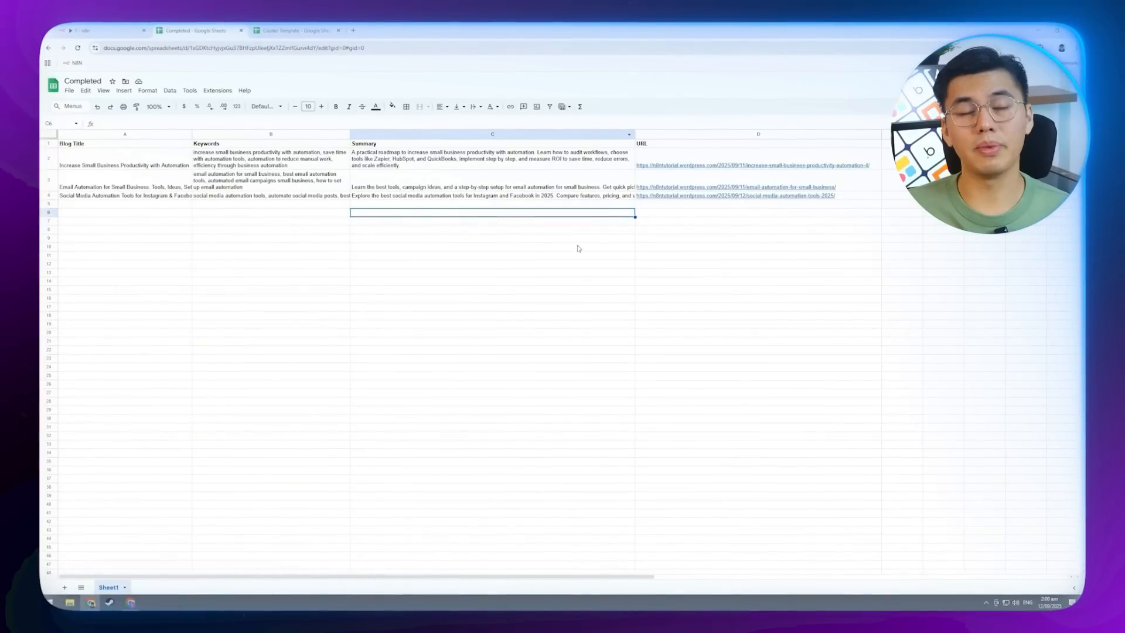
Open the published Instagram & Facebook automation article from the Completed sheet and examine its image, headings, links and sources
click(148, 197)
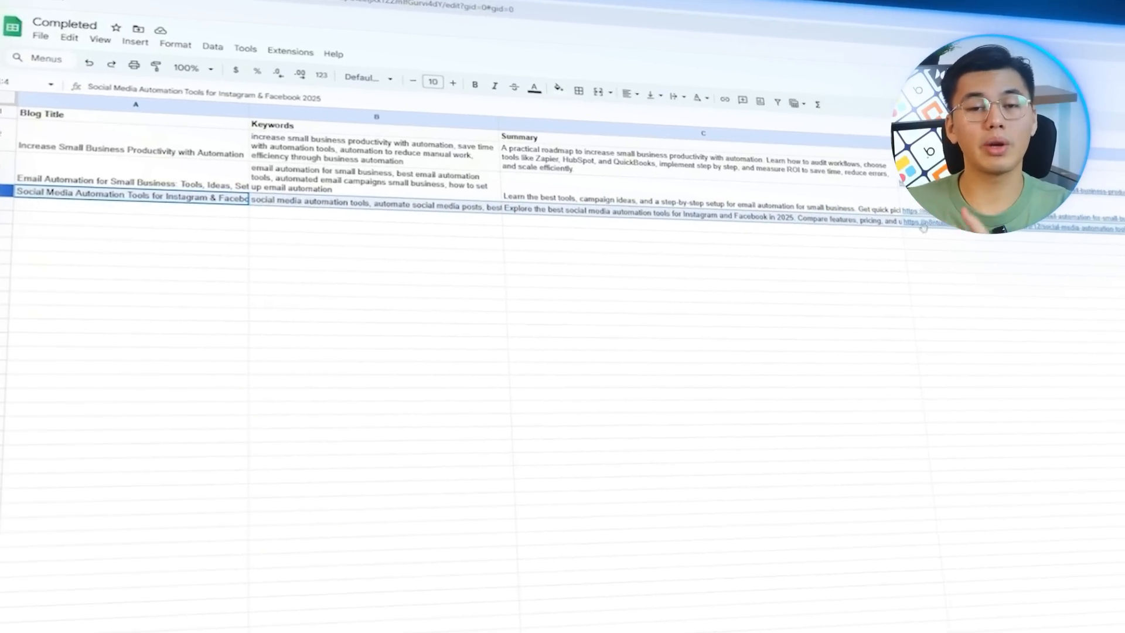
click(967, 250)
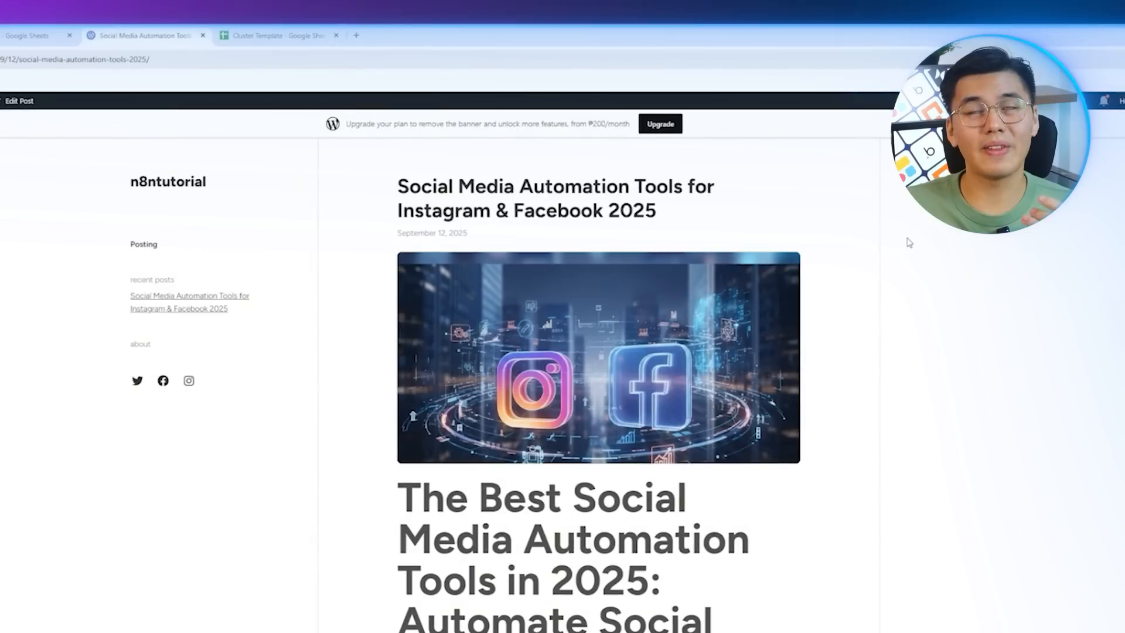
scroll(890, 194, down, 5)
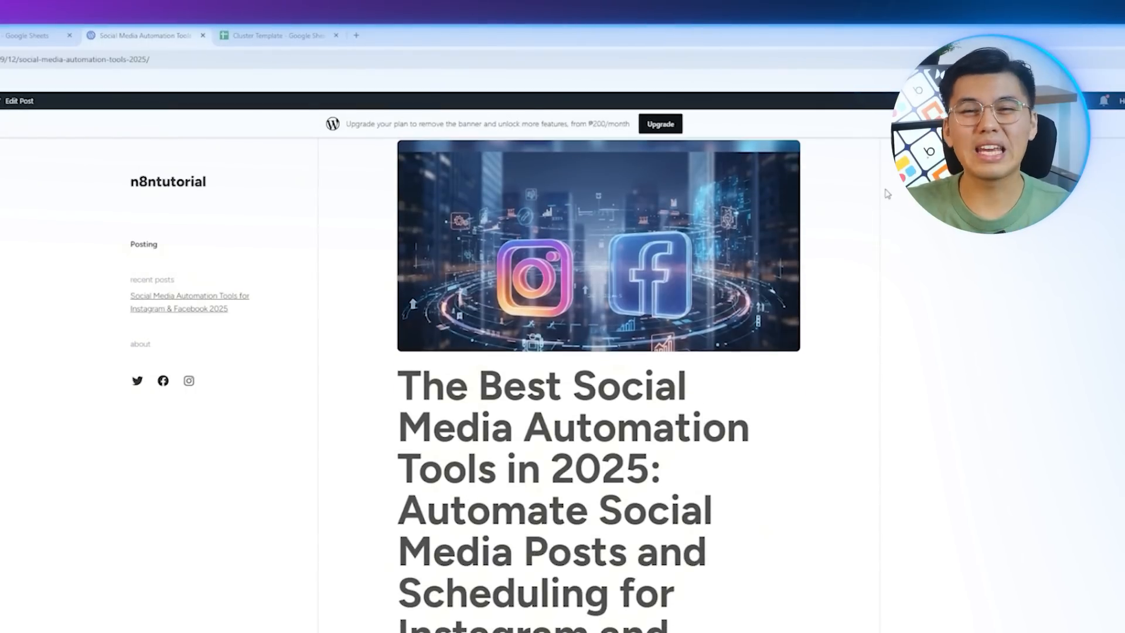
scroll(889, 219, down, 6)
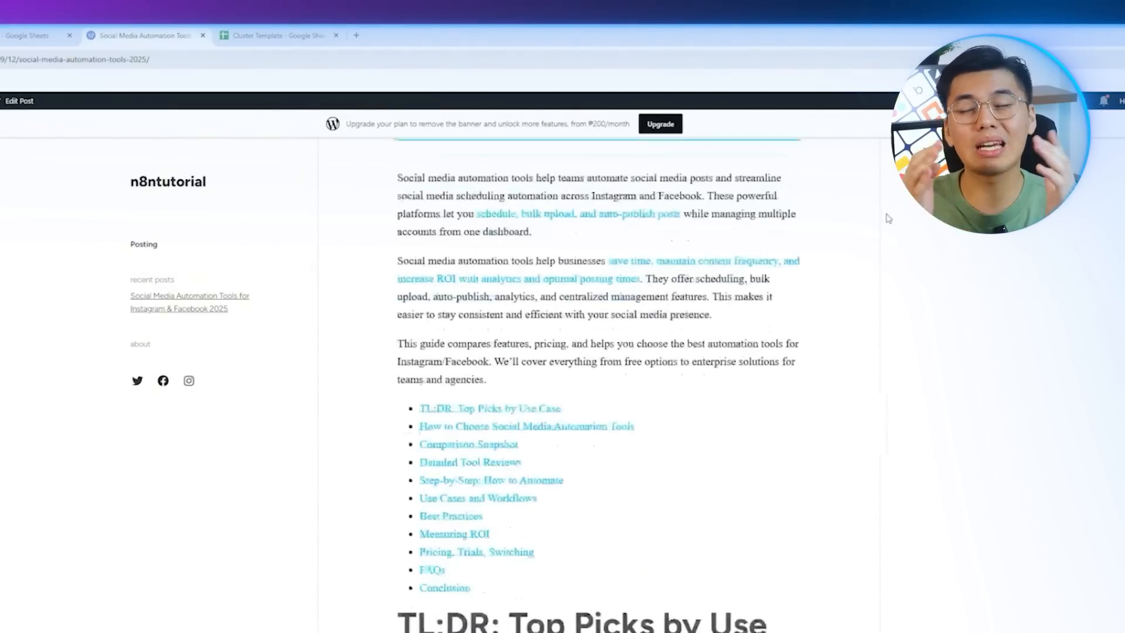
scroll(889, 218, down, 1)
scroll(889, 218, down, 10)
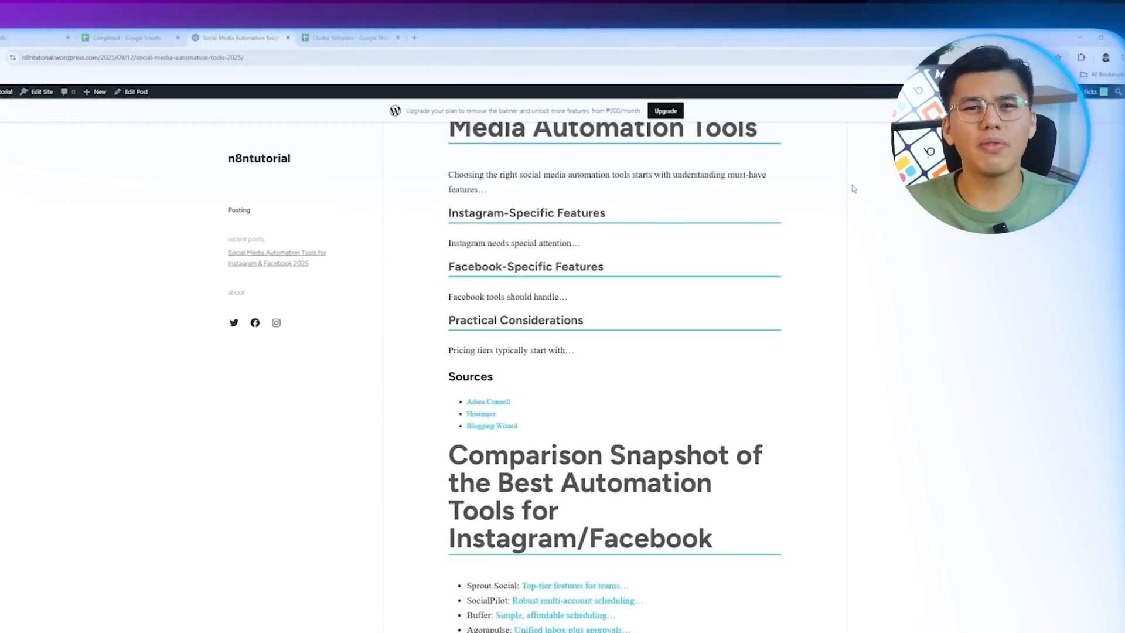
scroll(854, 189, down, 3)
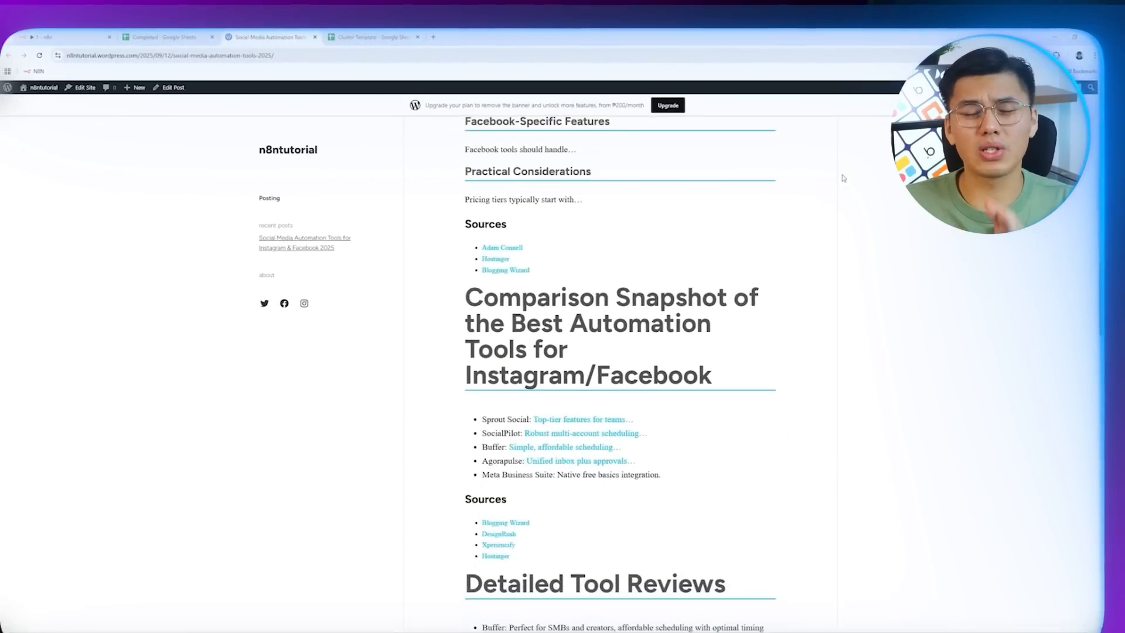
scroll(839, 171, down, 3)
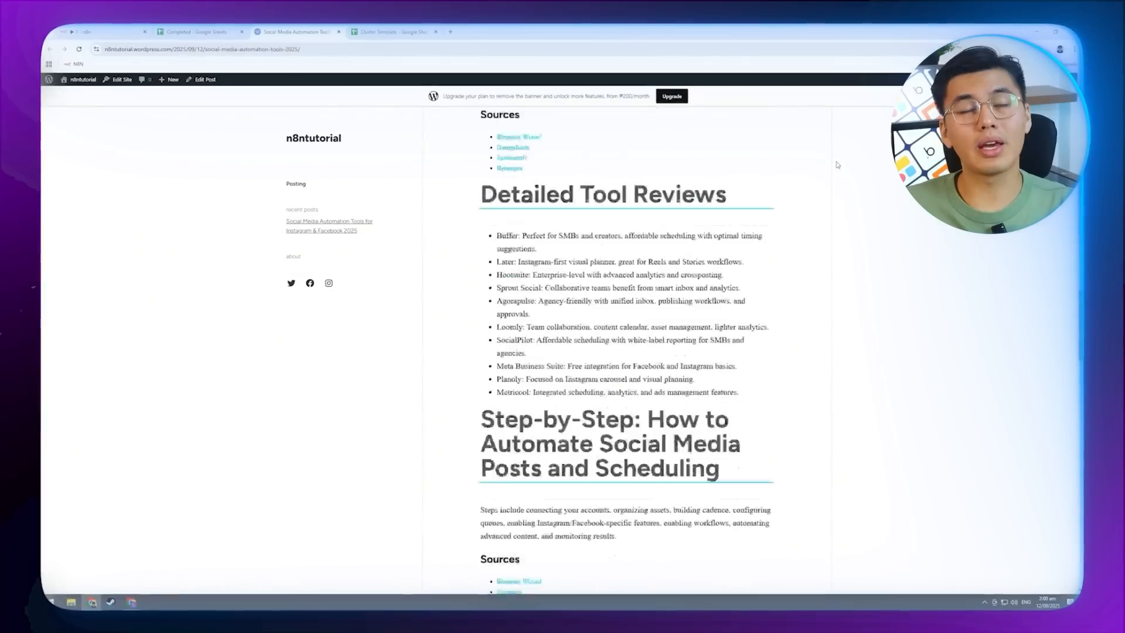
scroll(839, 164, down, 3)
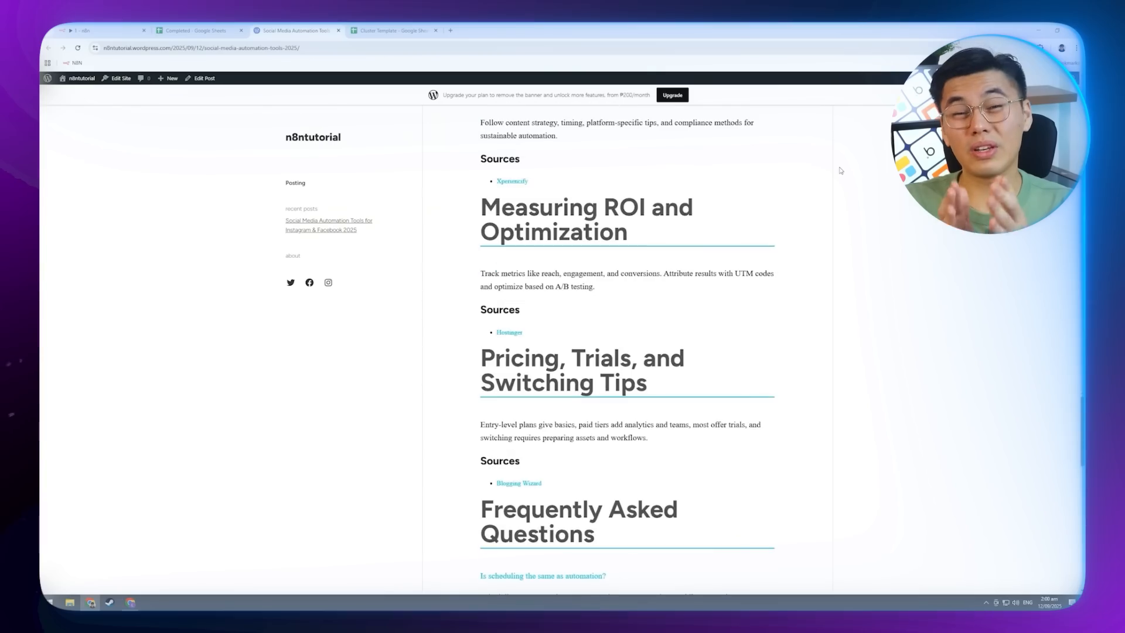
scroll(841, 170, up, 15)
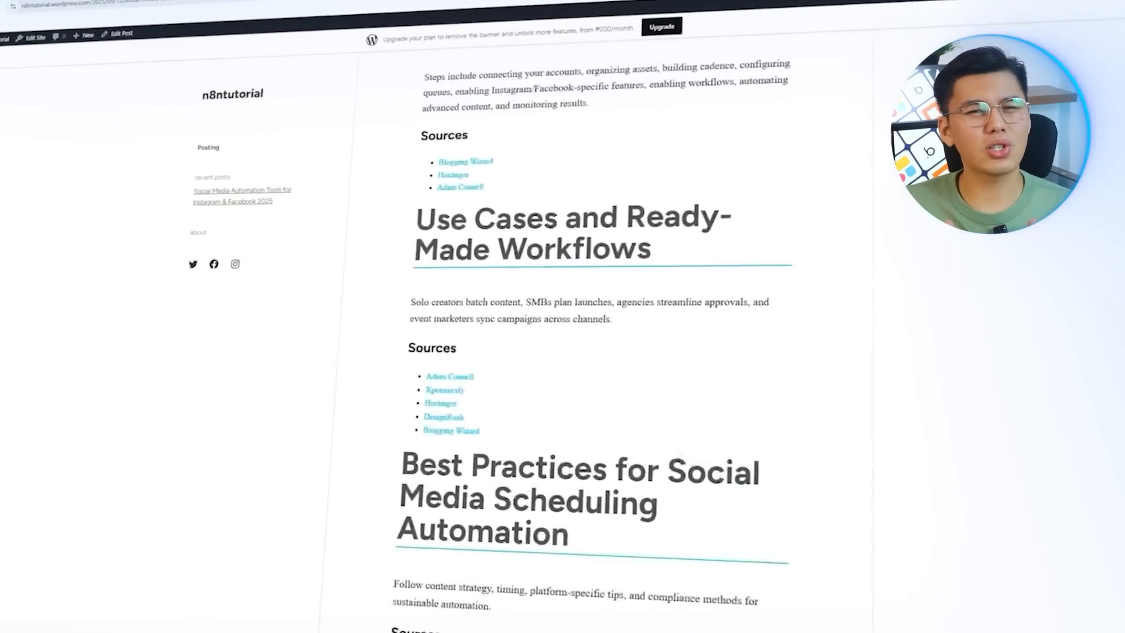
scroll(574, 322, up, 15)
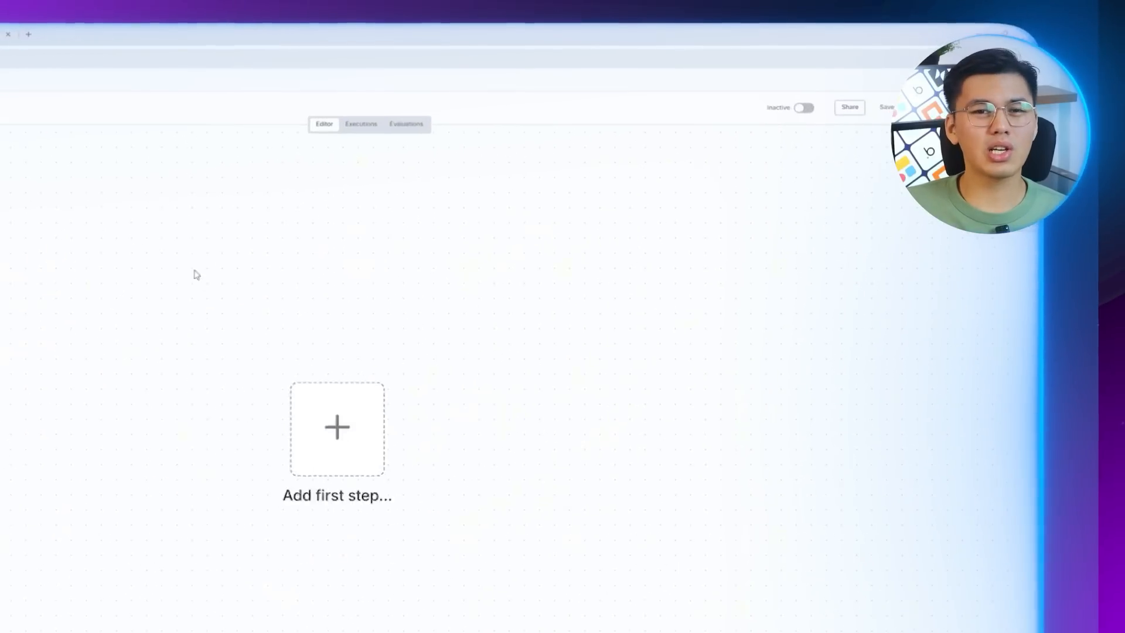
Add a manual trigger and a Schedule Trigger to the empty Blog Generation + SEO workflow
click(91, 538)
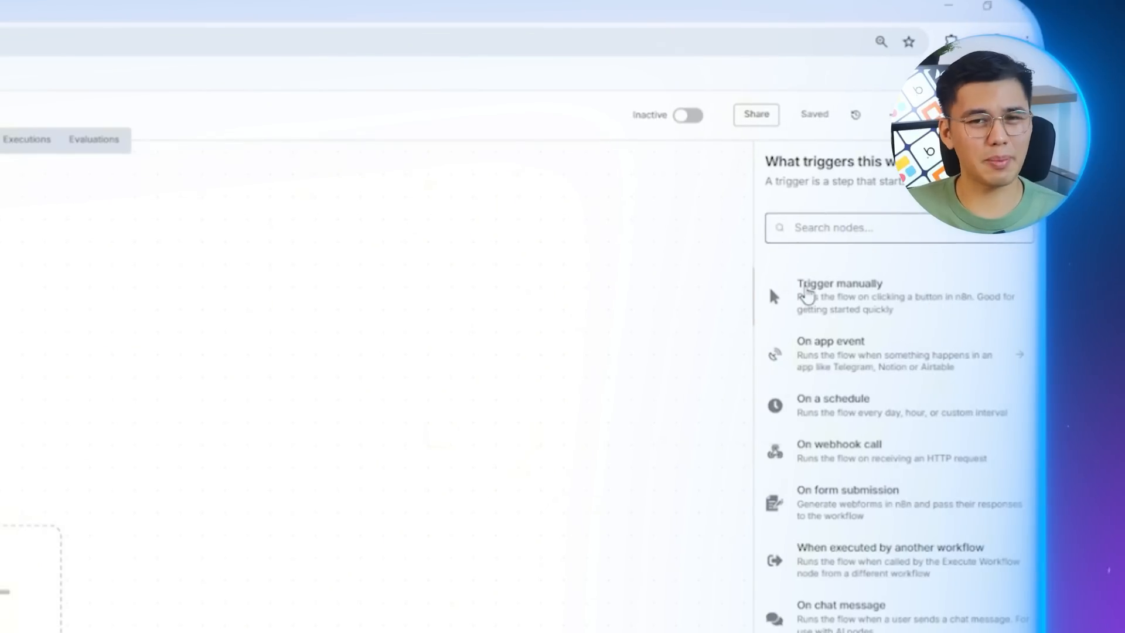
click(801, 294)
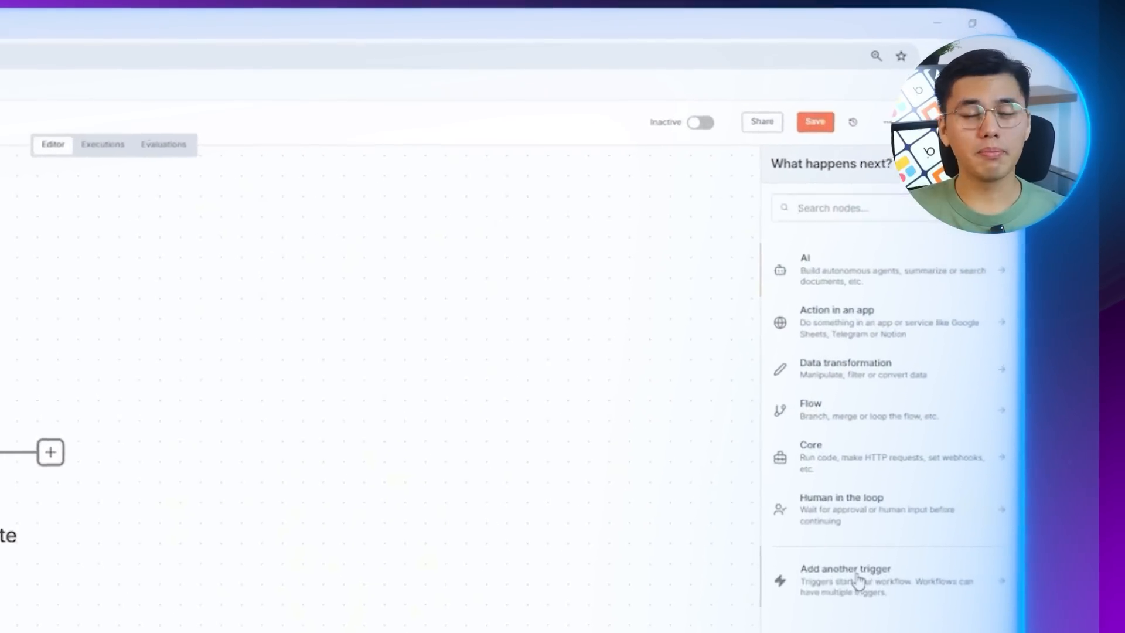
click(859, 580)
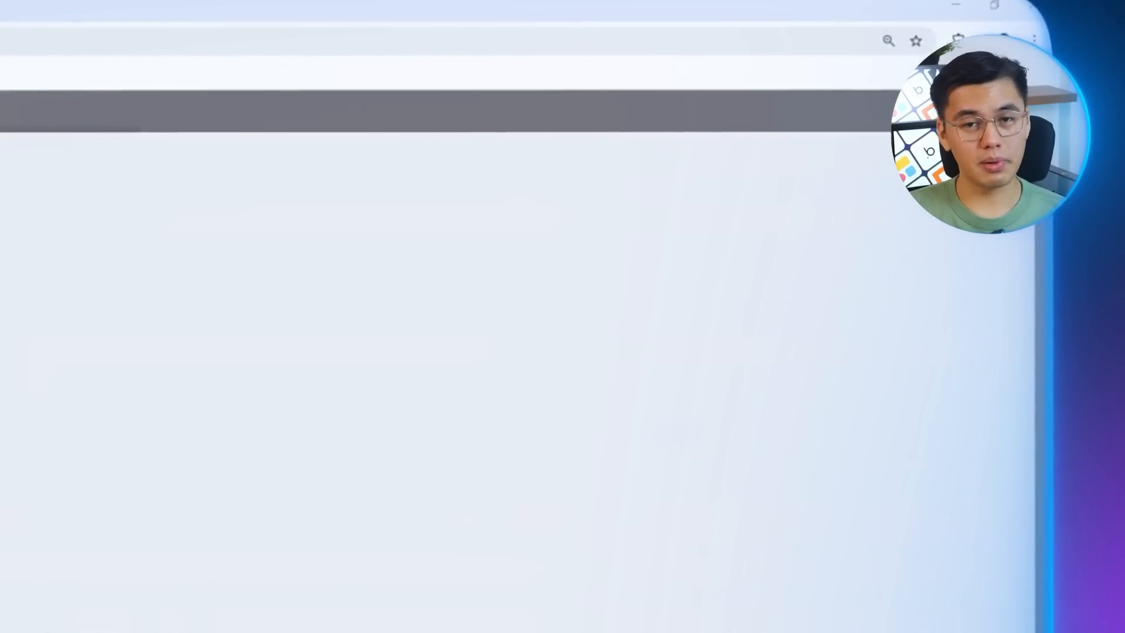
click(44, 99)
Arrange the two triggers in a vertical column, with the Schedule Trigger above the manual trigger
drag(461, 359, 523, 486)
drag(1013, 323, 481, 324)
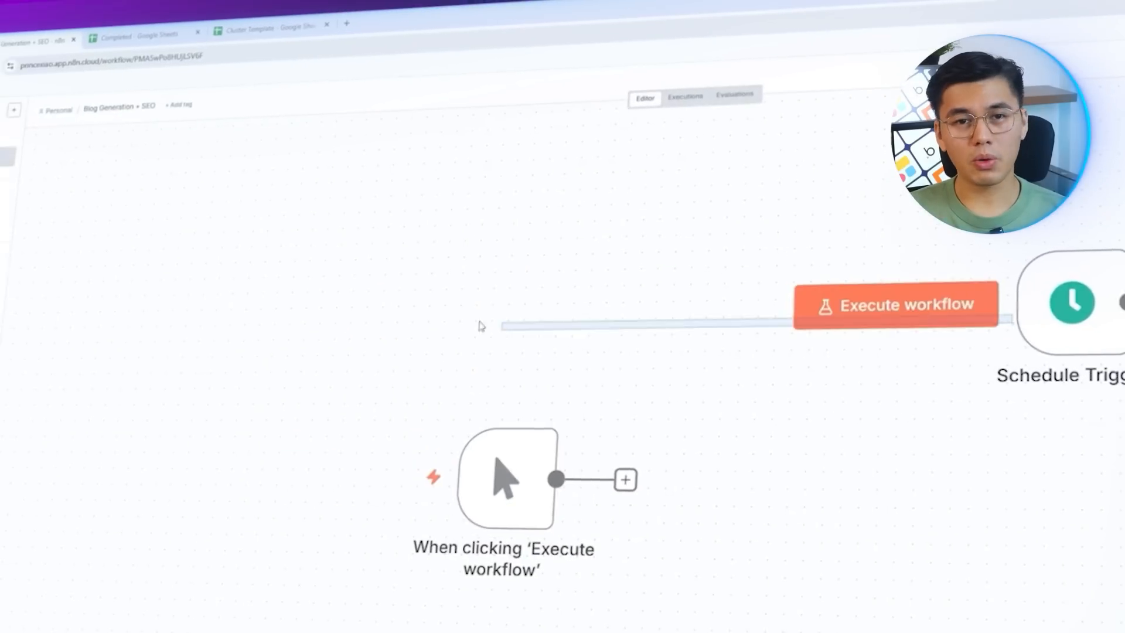
drag(1036, 302, 516, 321)
drag(569, 274, 541, 275)
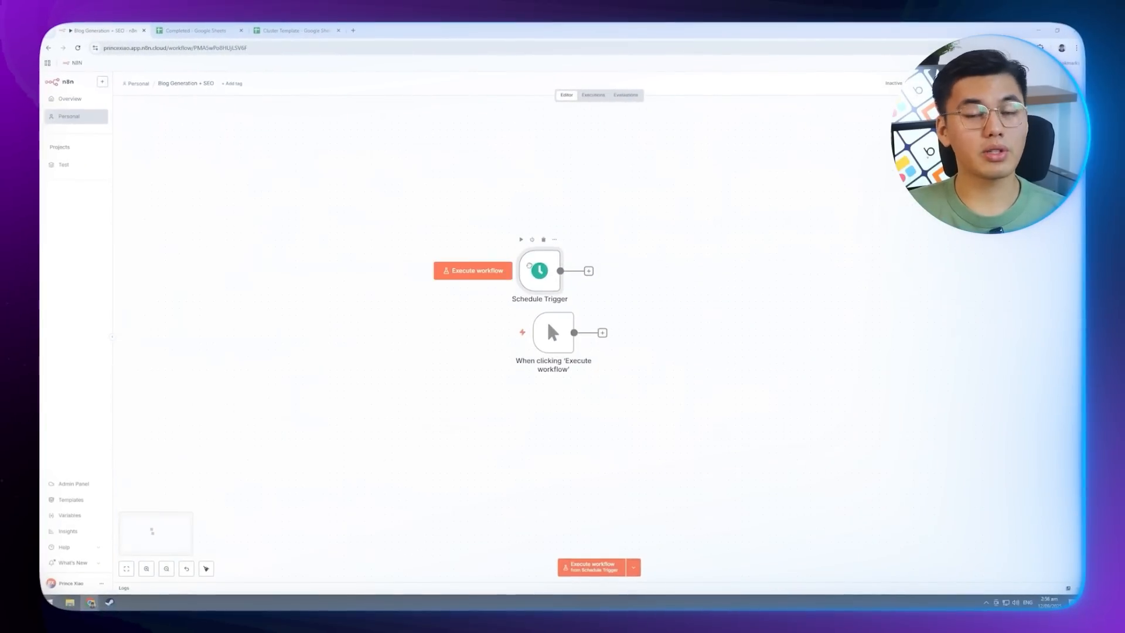
drag(556, 340, 543, 360)
click(628, 230)
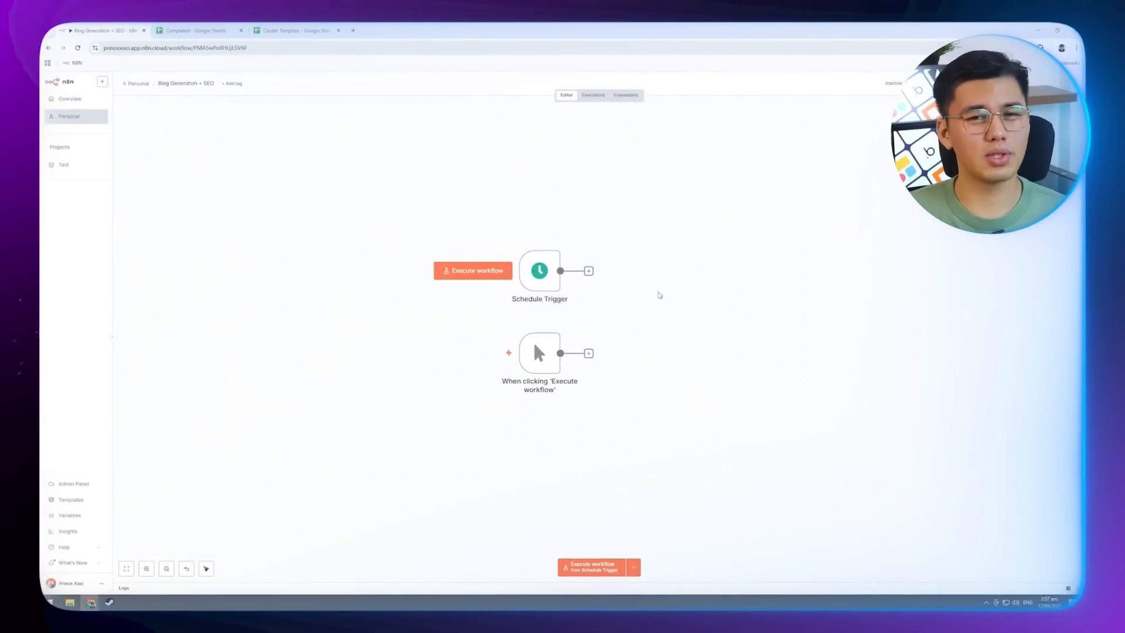
Review the Schedule Trigger's interval, days between triggers, hour and minute settings
double_click(540, 270)
click(93, 271)
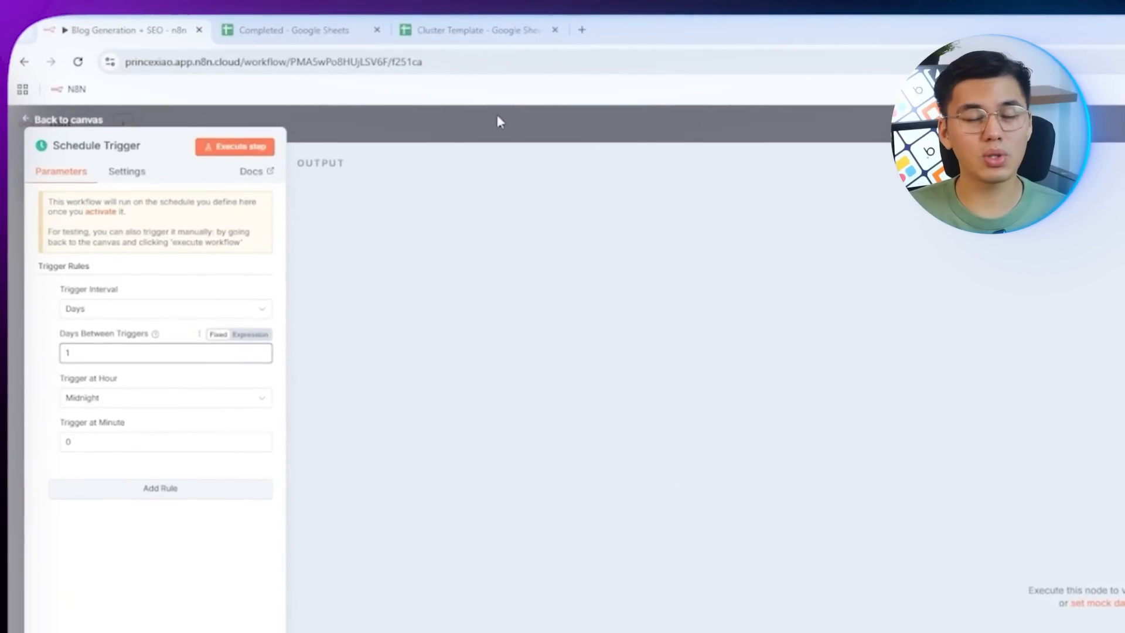
click(497, 121)
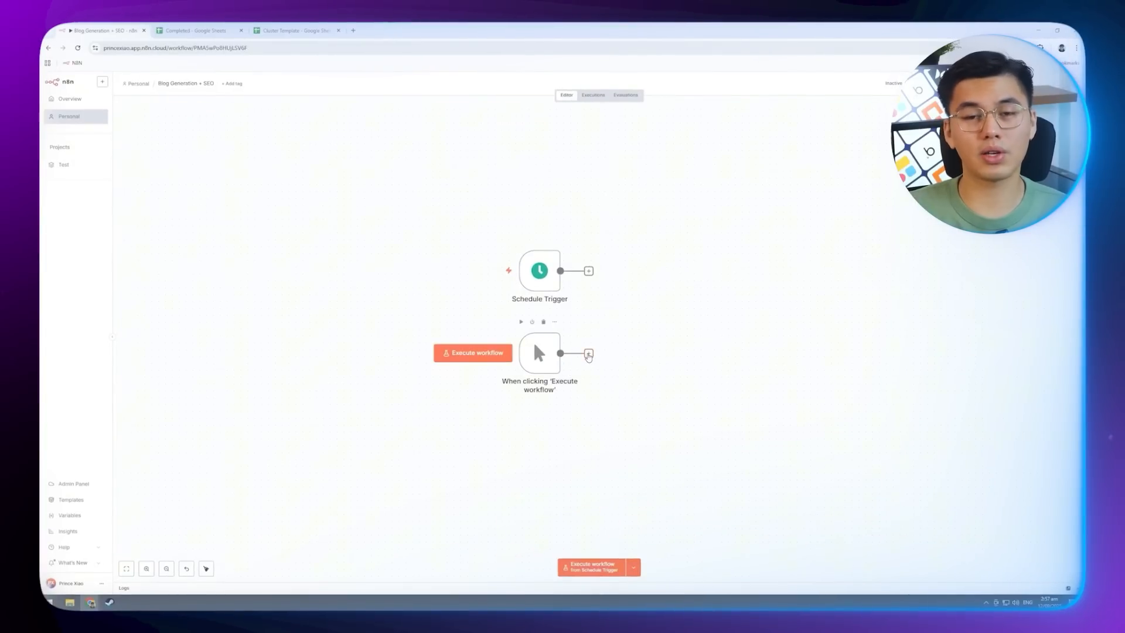
Add a Google Sheets node that gets rows in a sheet, connected after the manual trigger
click(588, 354)
text(g)
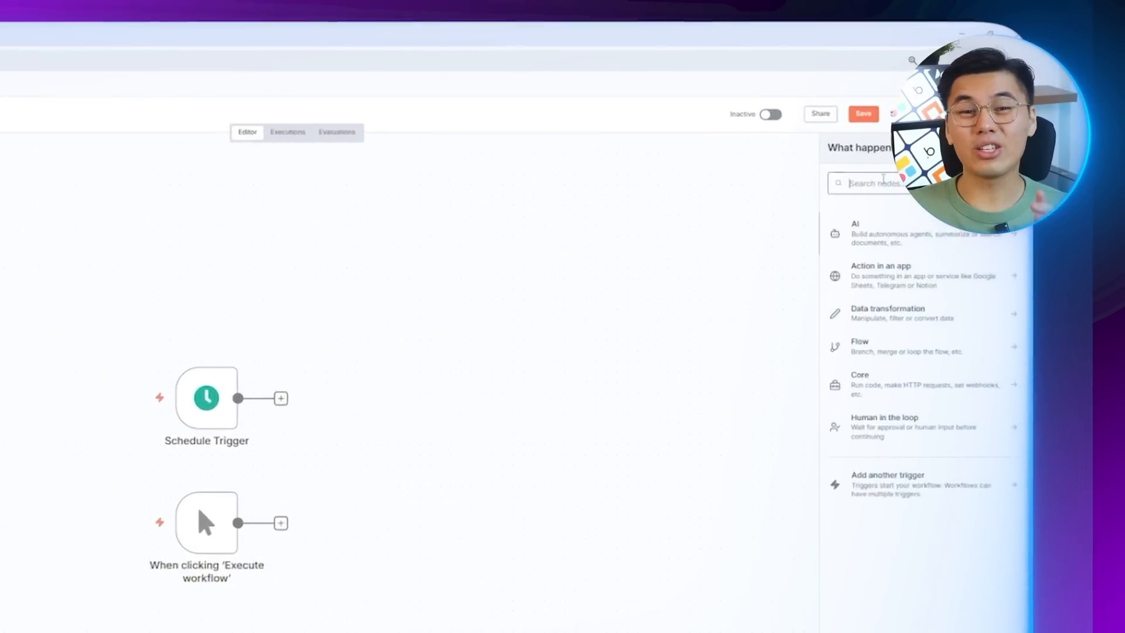
text(oogle sheet)
click(835, 271)
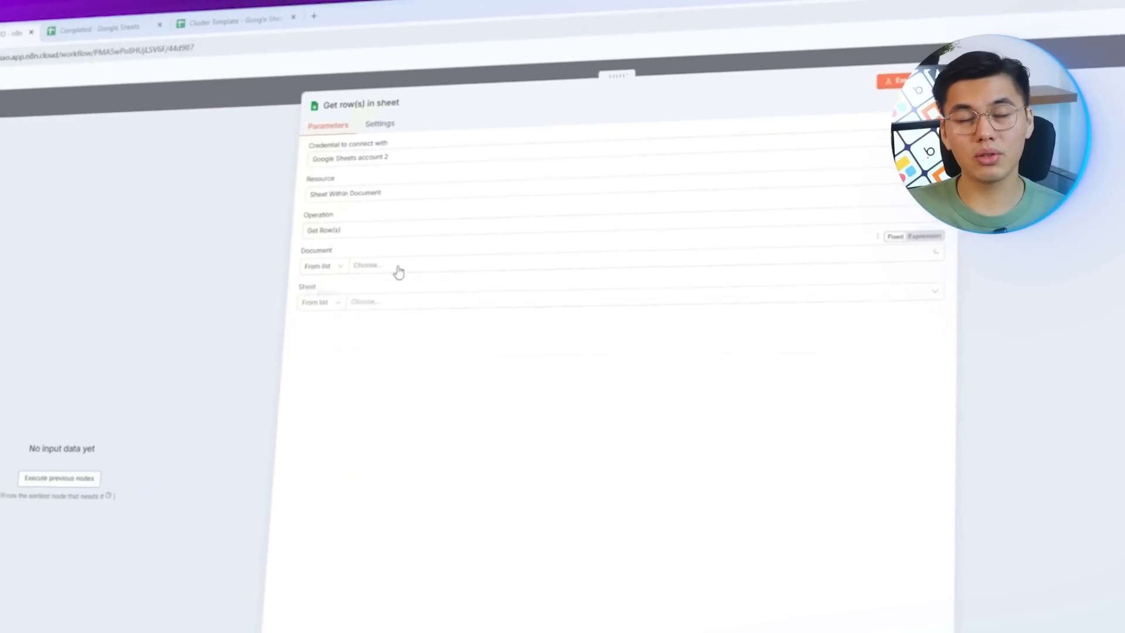
Set the Get row(s) in sheet node's source to Sheet1 of the Cluster Template document
click(398, 271)
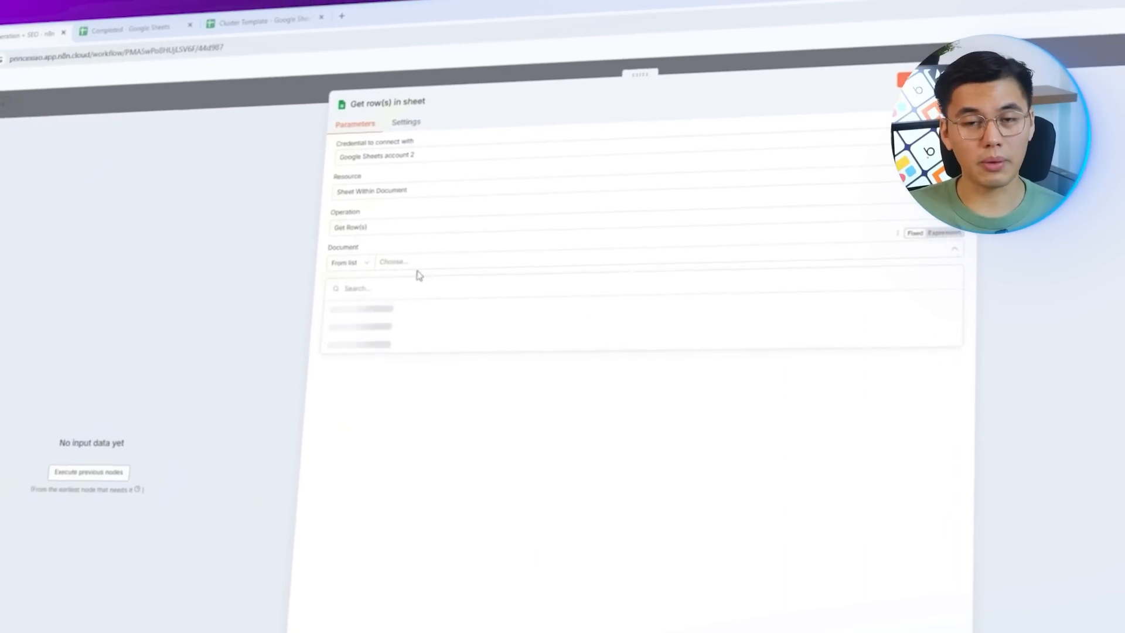
text(Cluster)
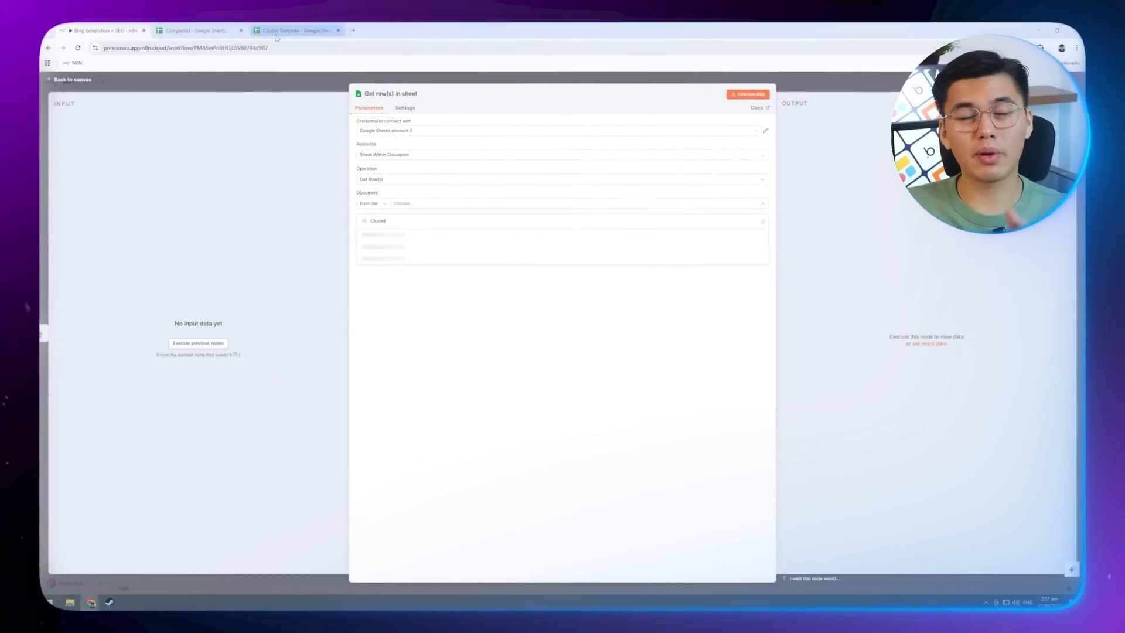
click(380, 234)
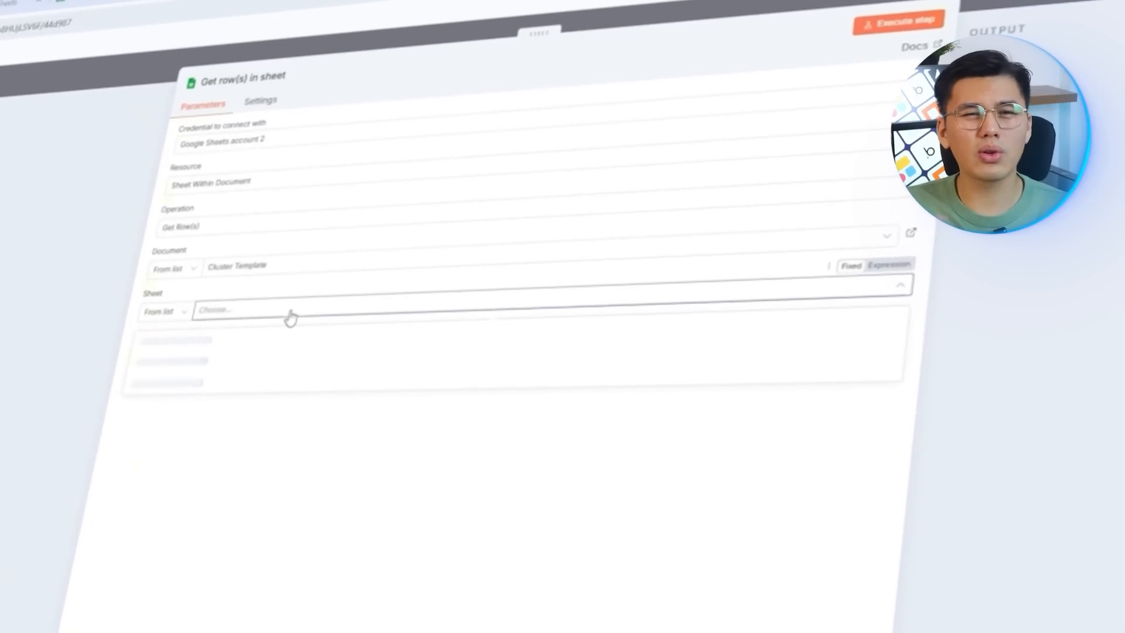
click(274, 340)
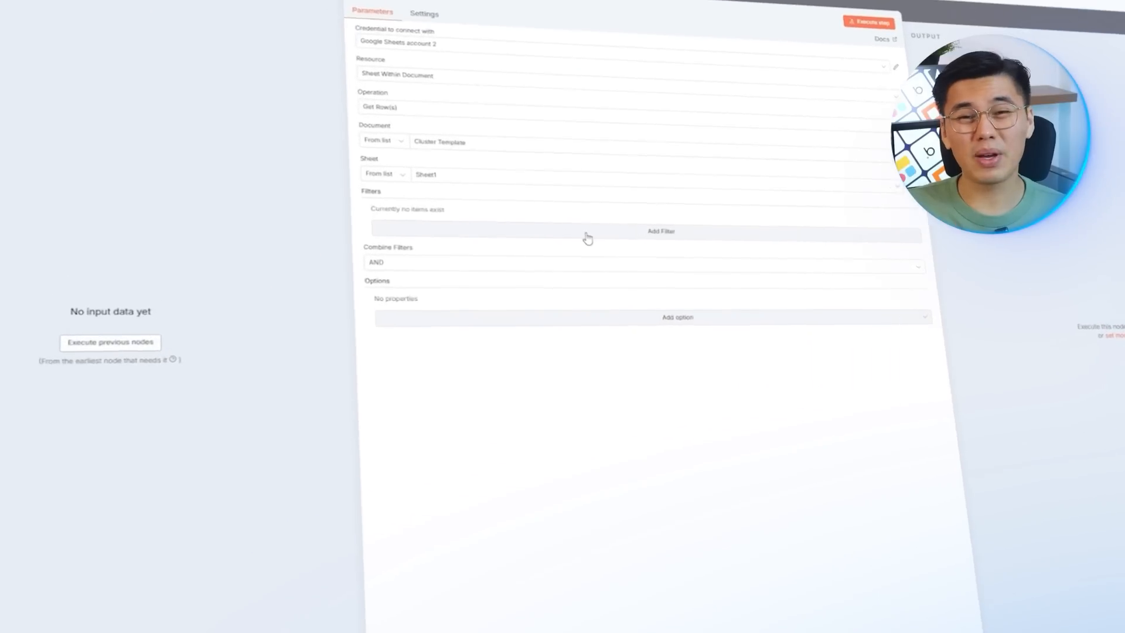
Filter the Get row(s) in sheet node to rows whose Completed column has the value No
click(565, 265)
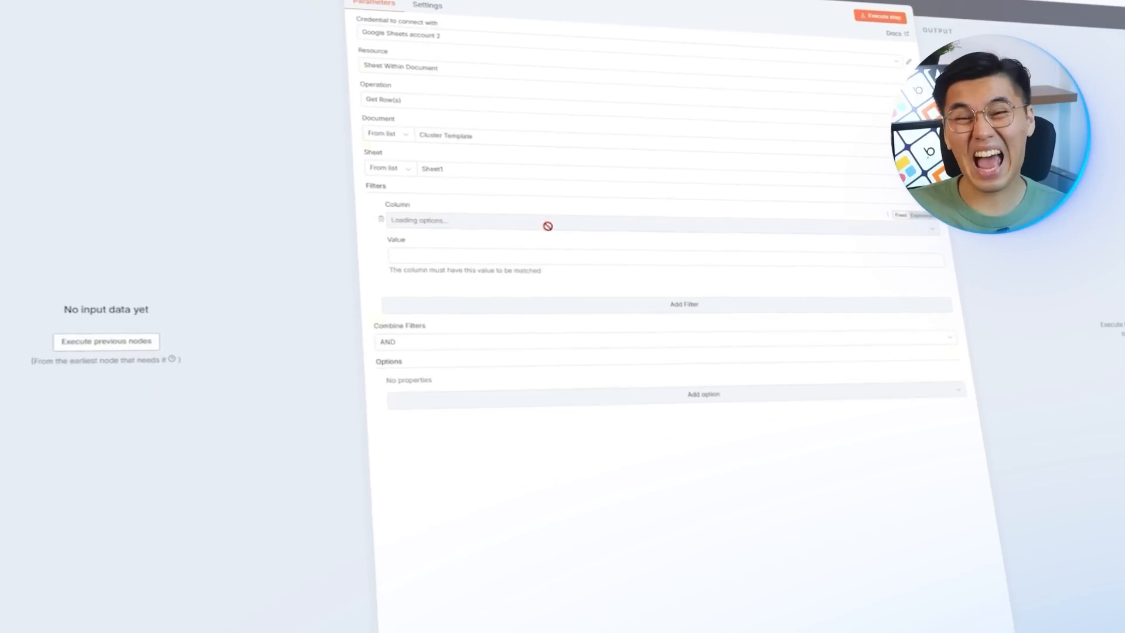
click(519, 226)
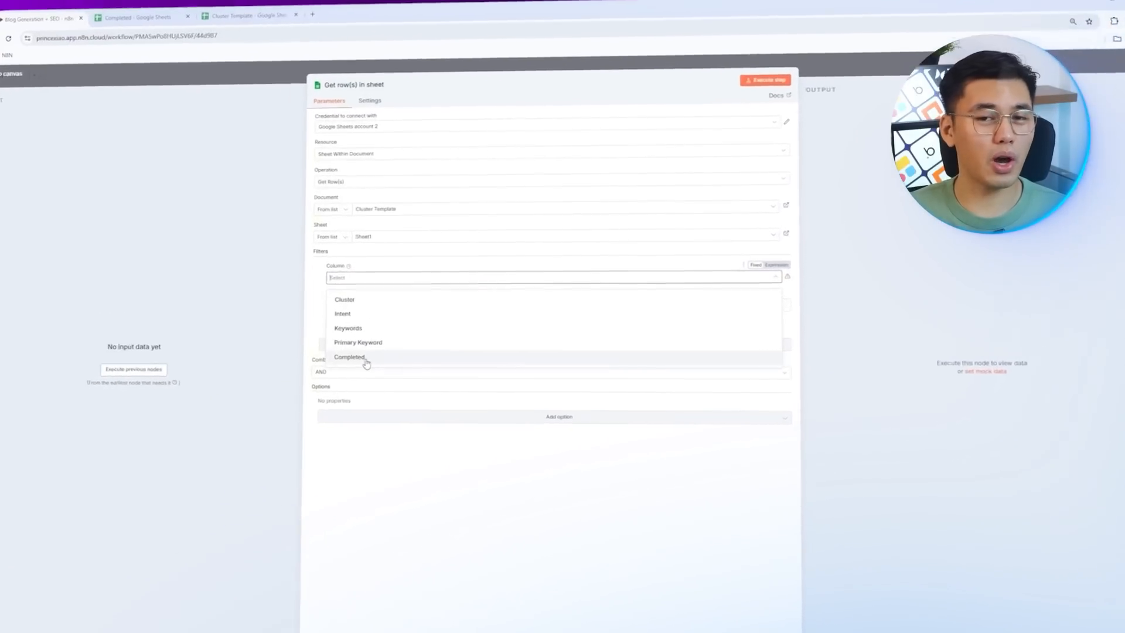
click(364, 358)
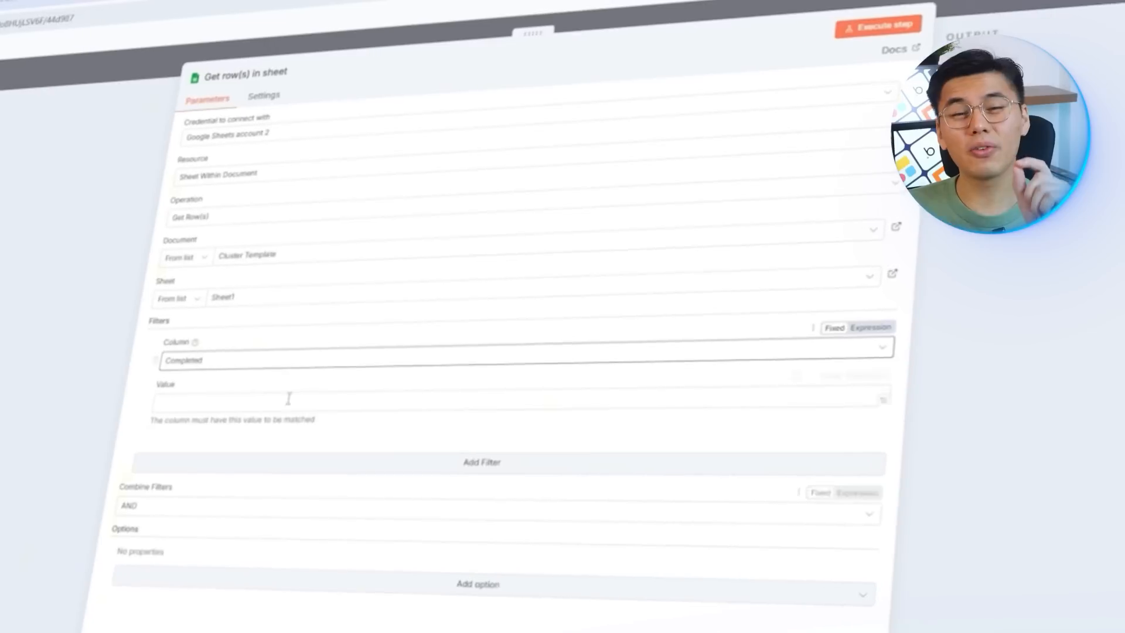
click(214, 421)
text(N)
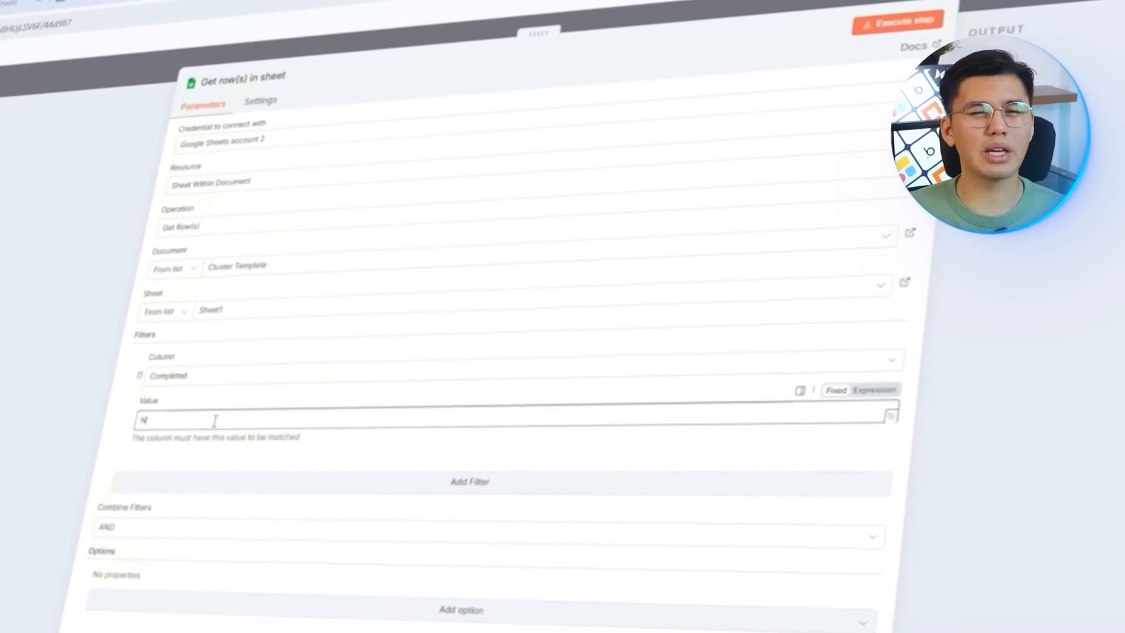
text(o)
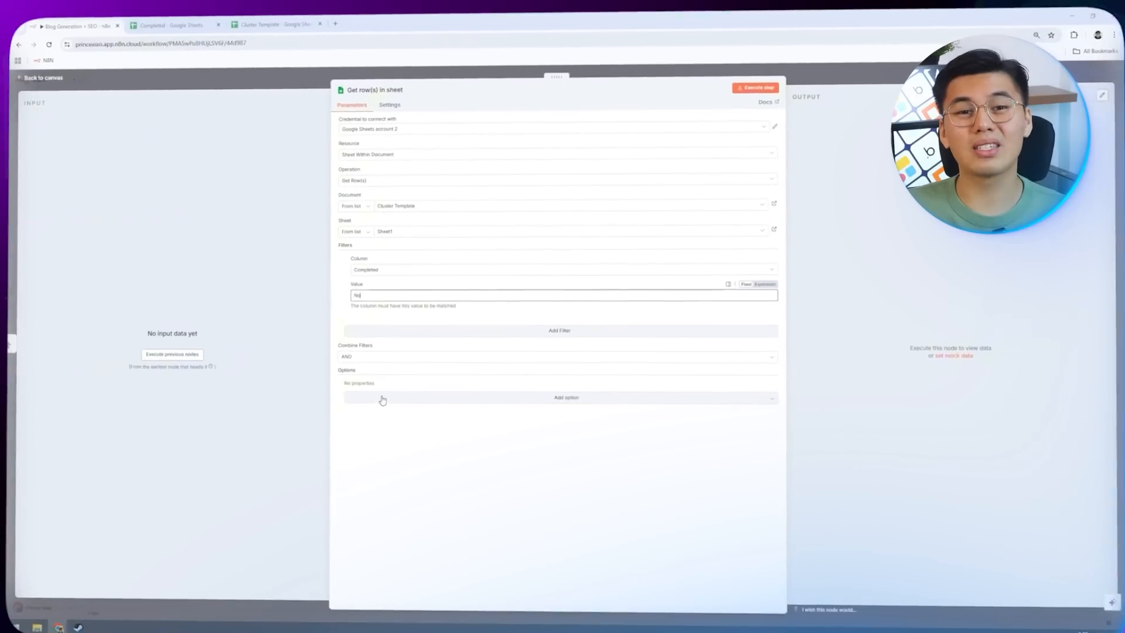
Enable the Return only First Matching Row option and execute the Get row(s) in sheet node
click(382, 400)
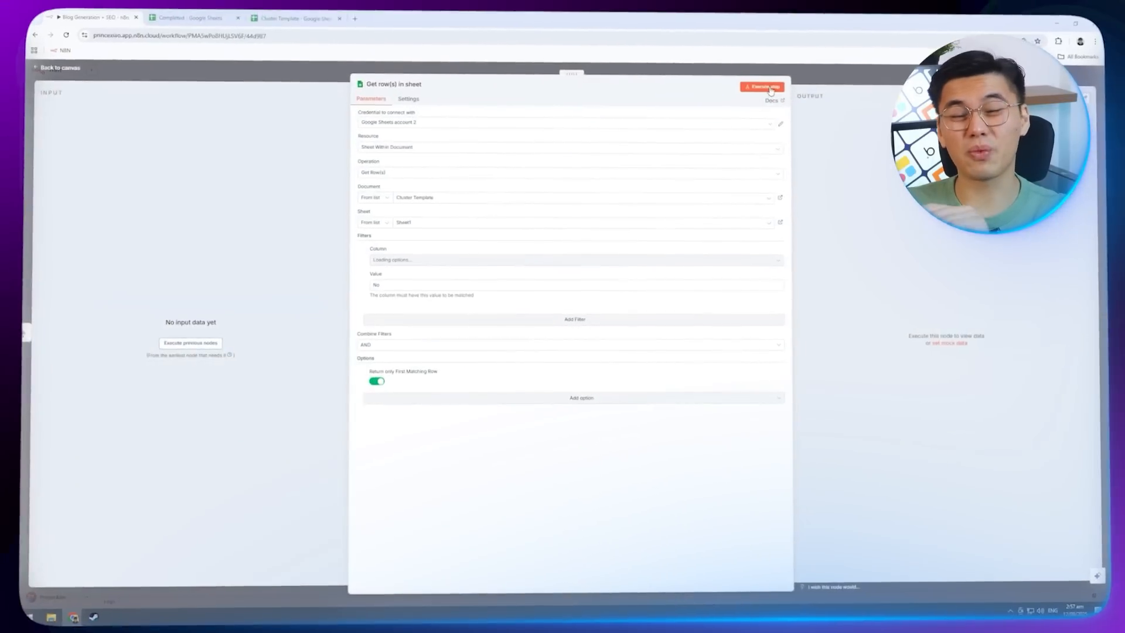
click(905, 16)
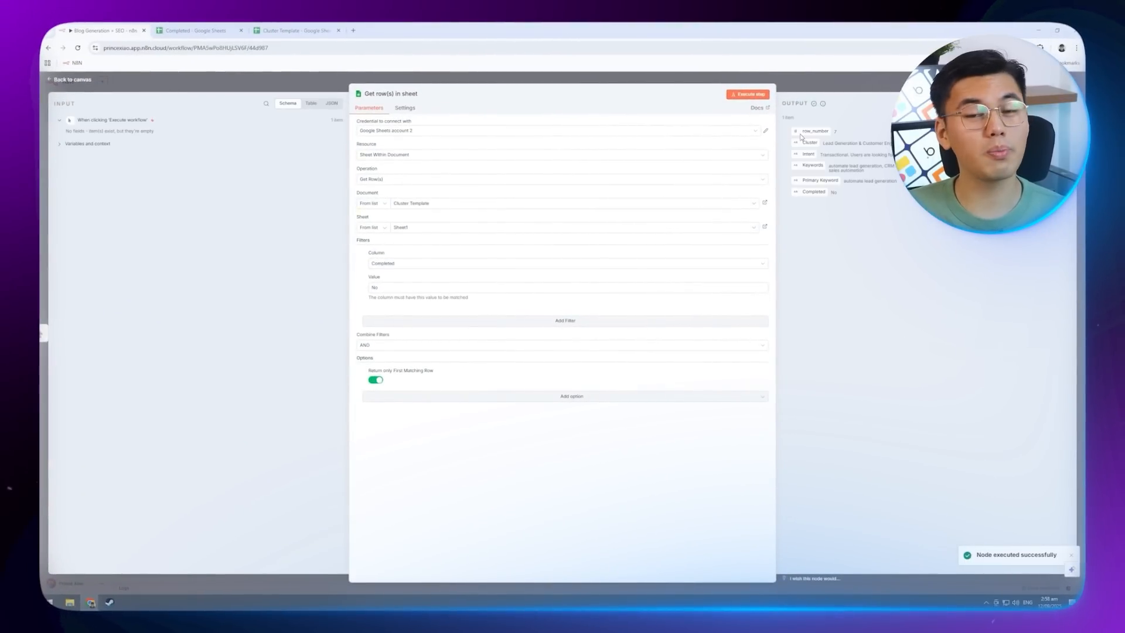
Compare the returned row with the Cluster Template sheet and check the Get row(s) in sheet node again
click(305, 26)
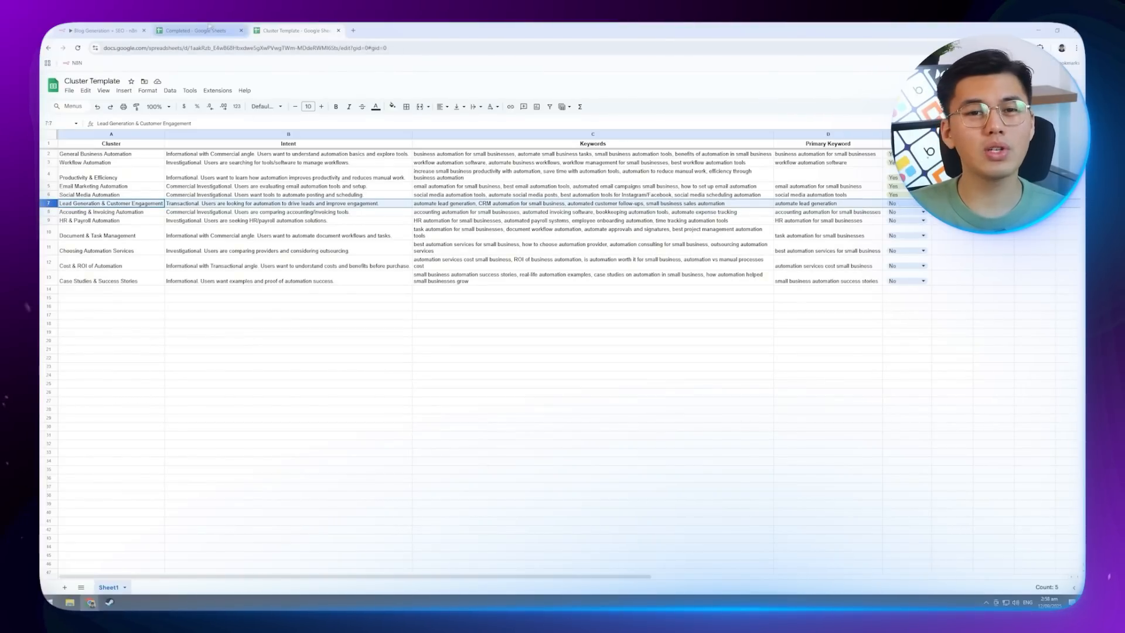
click(125, 29)
click(816, 89)
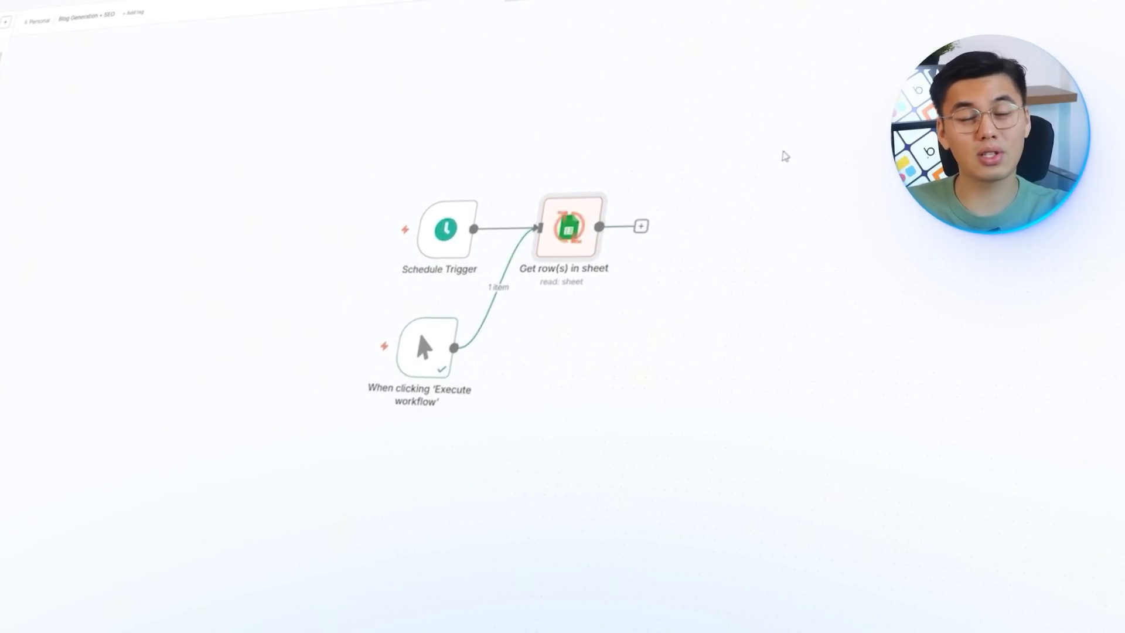
double_click(576, 233)
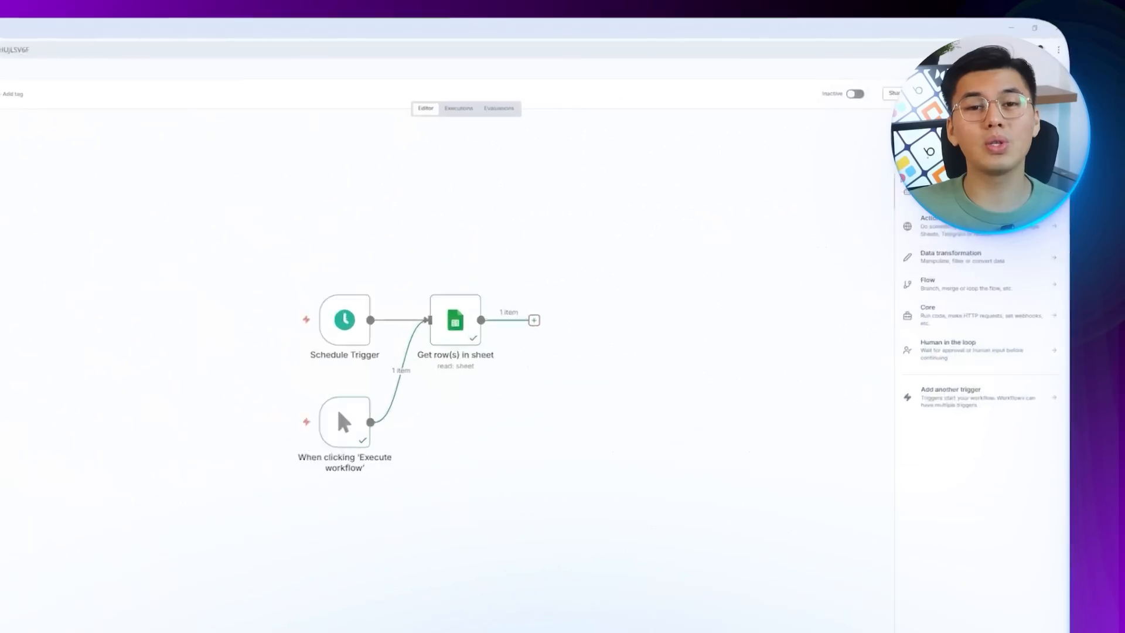
Add an AI Agent after Get row(s) in sheet, with a Define below prompt that passes Keywords, Intent and Primary Keyword
click(942, 163)
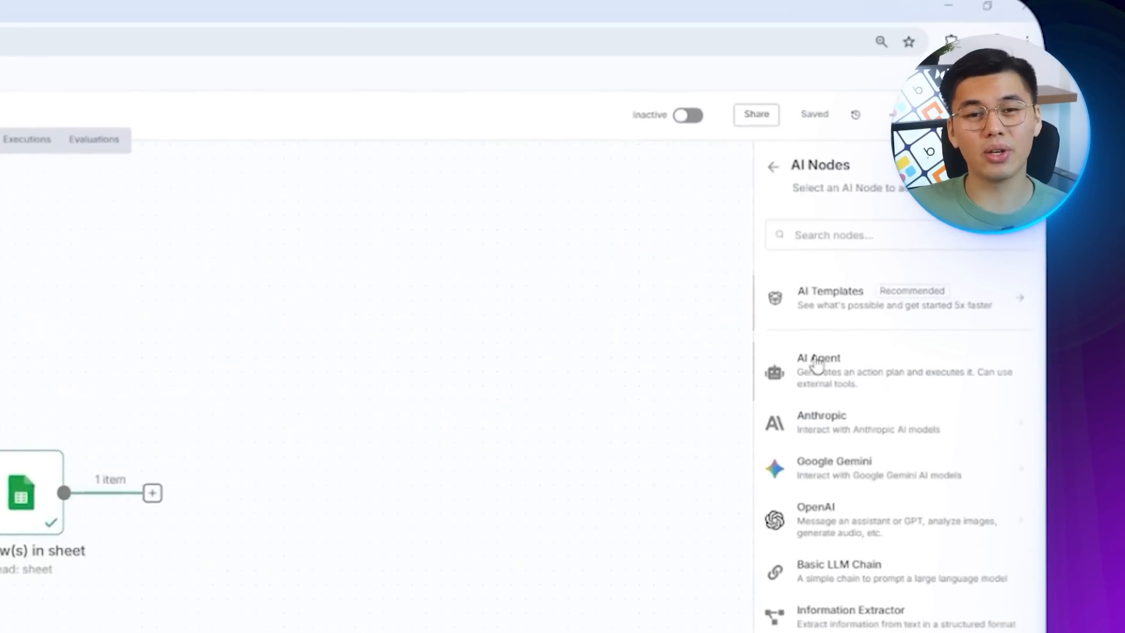
click(818, 363)
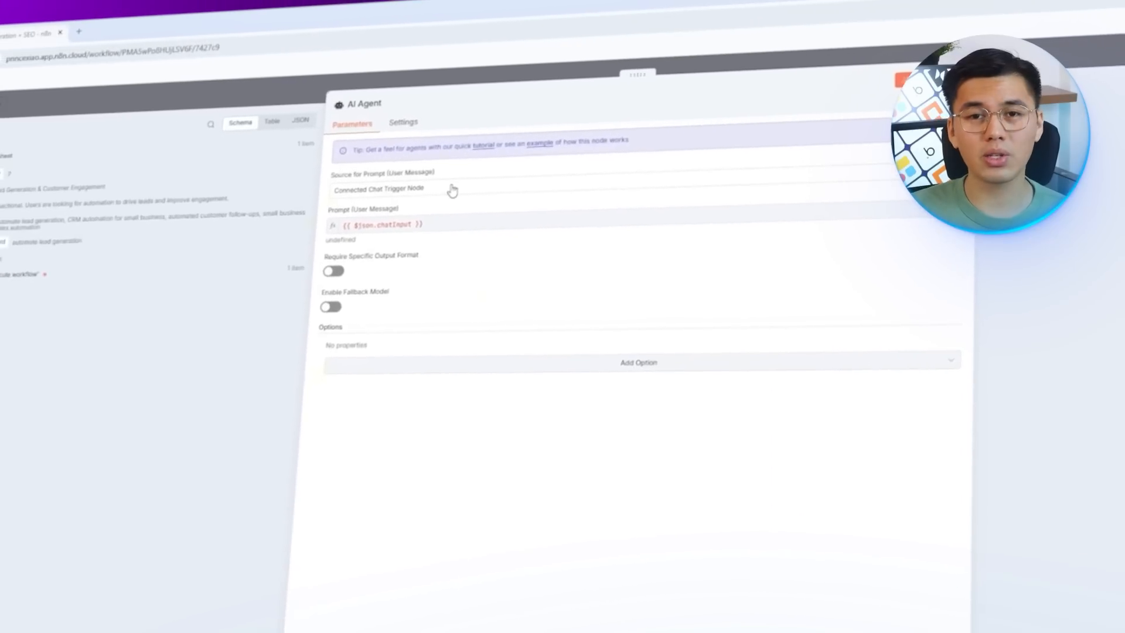
click(455, 191)
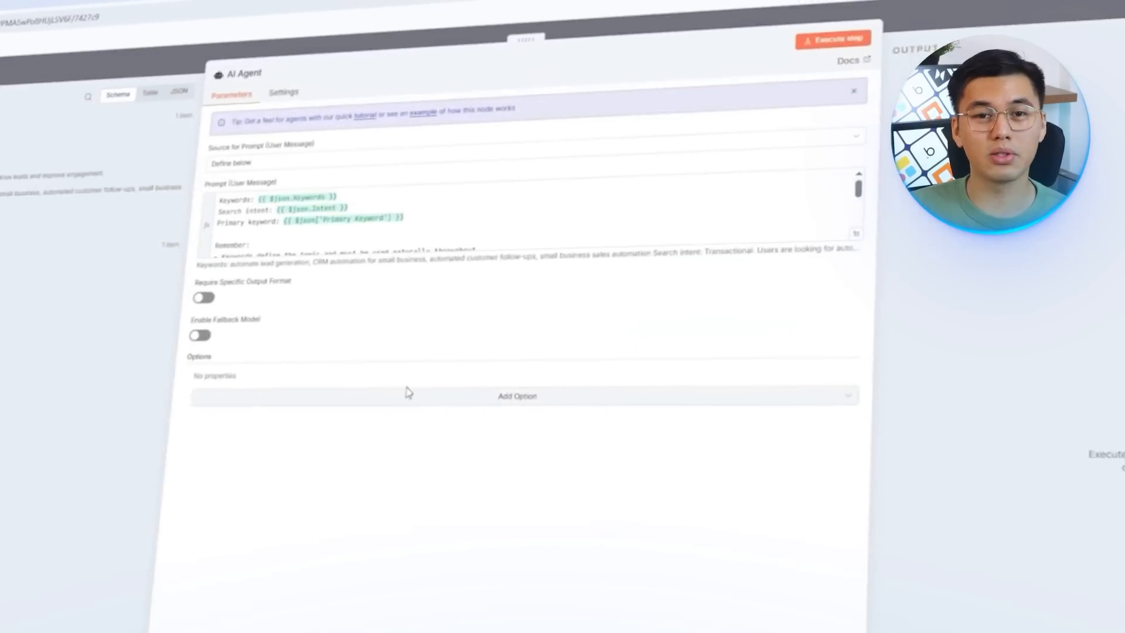
Add a System Message option to the AI Agent, containing the world-class blog strategist instructions, and enlarge its text box
click(407, 391)
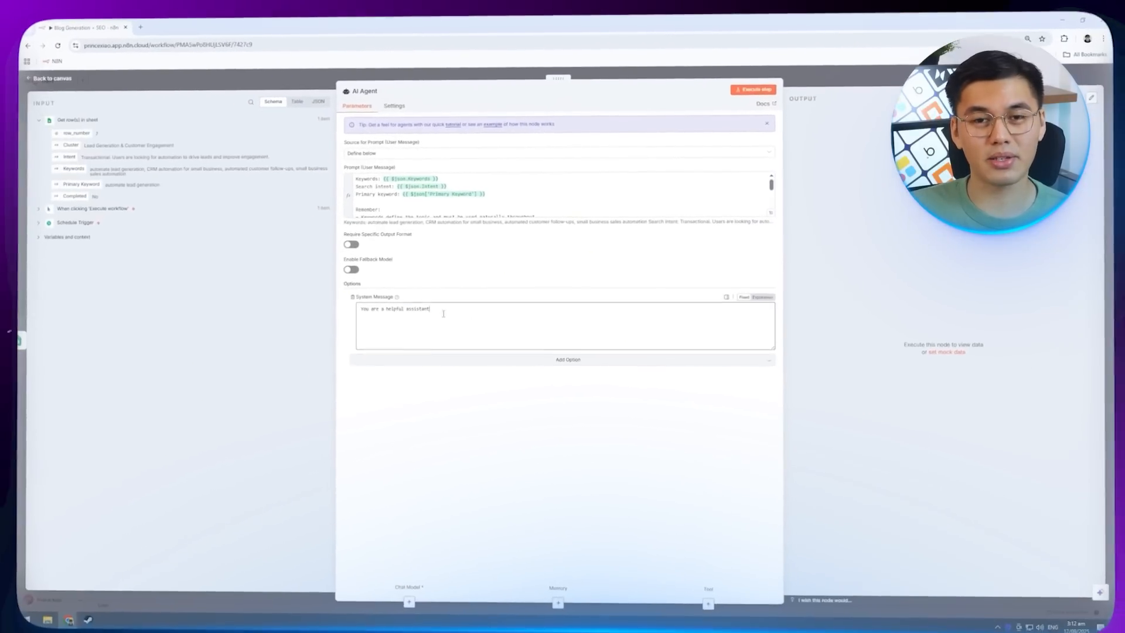
triple_click(529, 331)
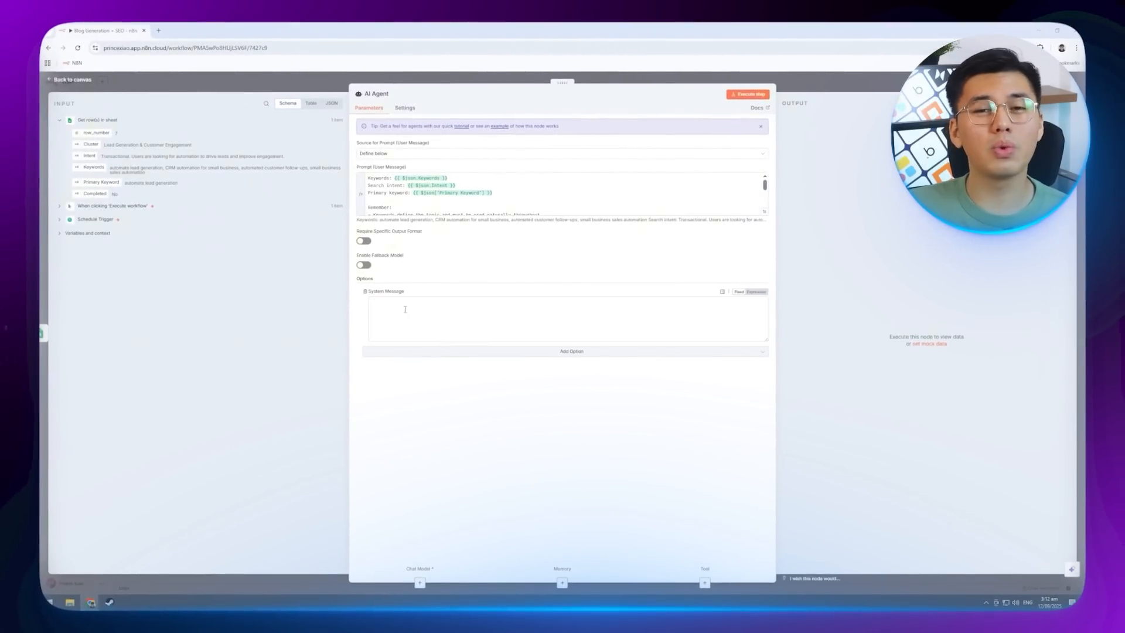
key(ctrl+v)
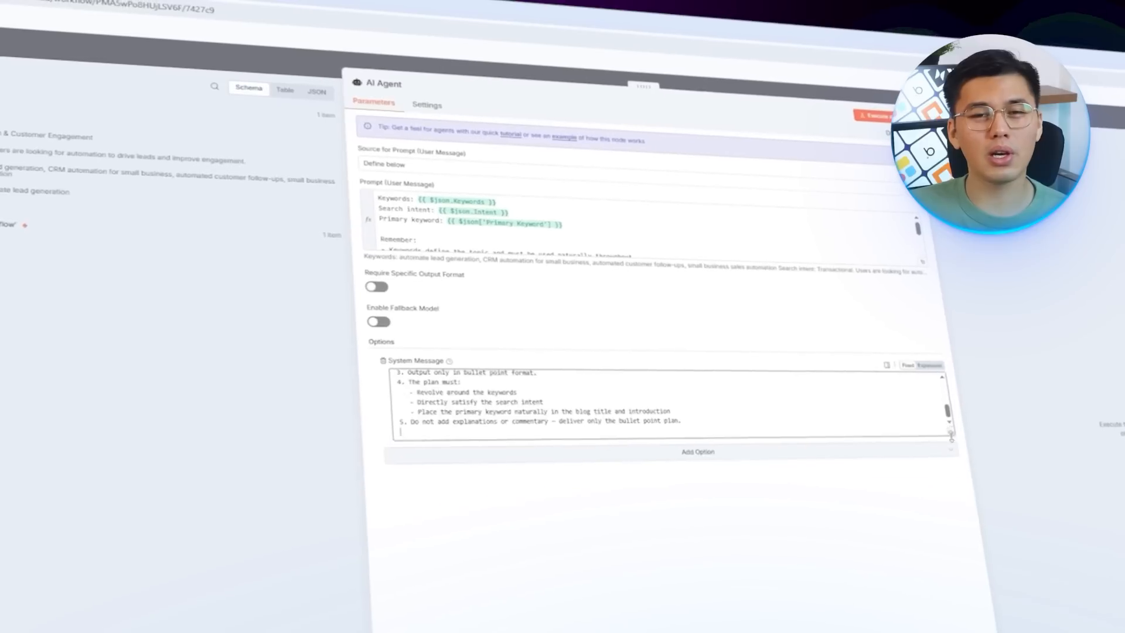
drag(950, 436, 987, 632)
Rename the AI Agent node as Preliminary Plan Agent and return to the canvas
click(399, 89)
text(Preliminary Plan Agent)
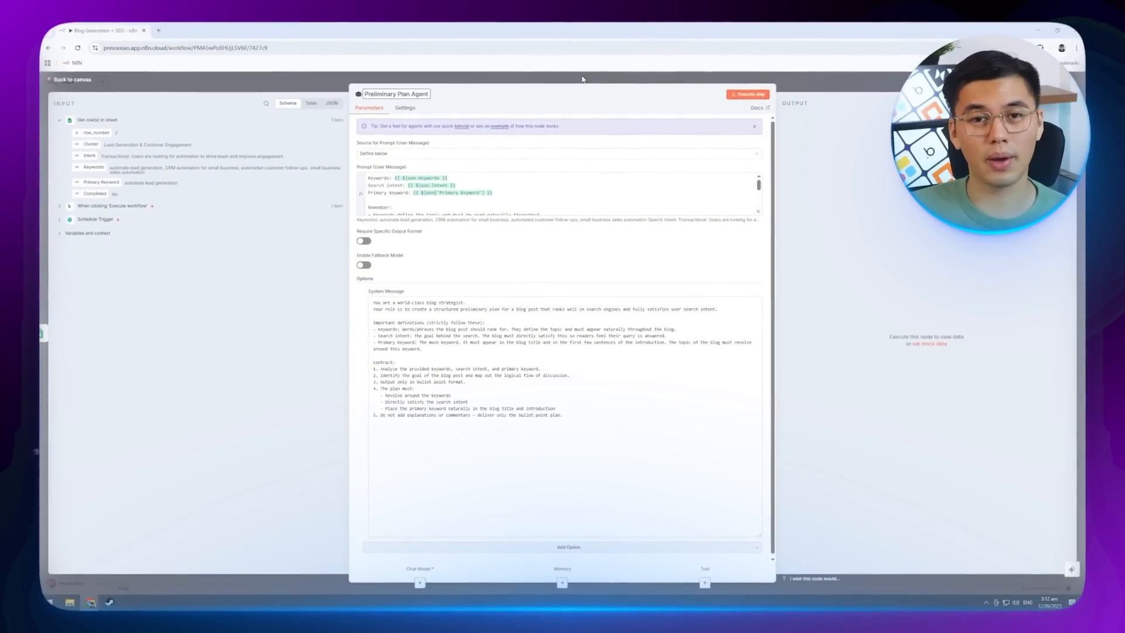
click(674, 81)
Attach an OpenRouter Chat Model and a Think tool to the Preliminary Plan Agent and run the workflow to check its output
click(671, 317)
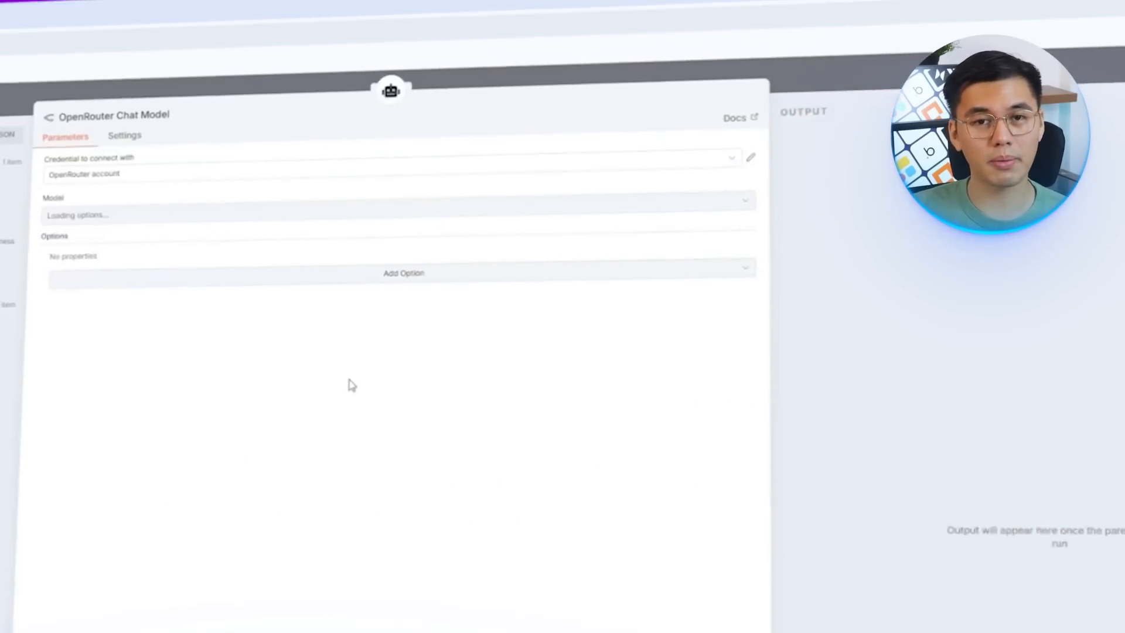
click(146, 216)
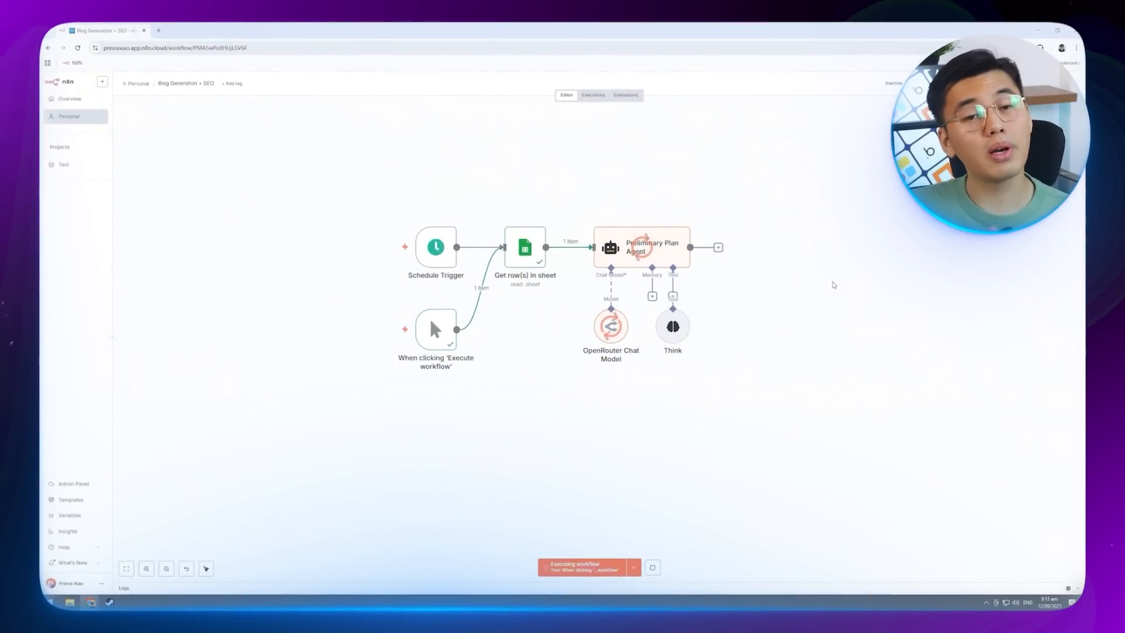
drag(830, 283, 826, 281)
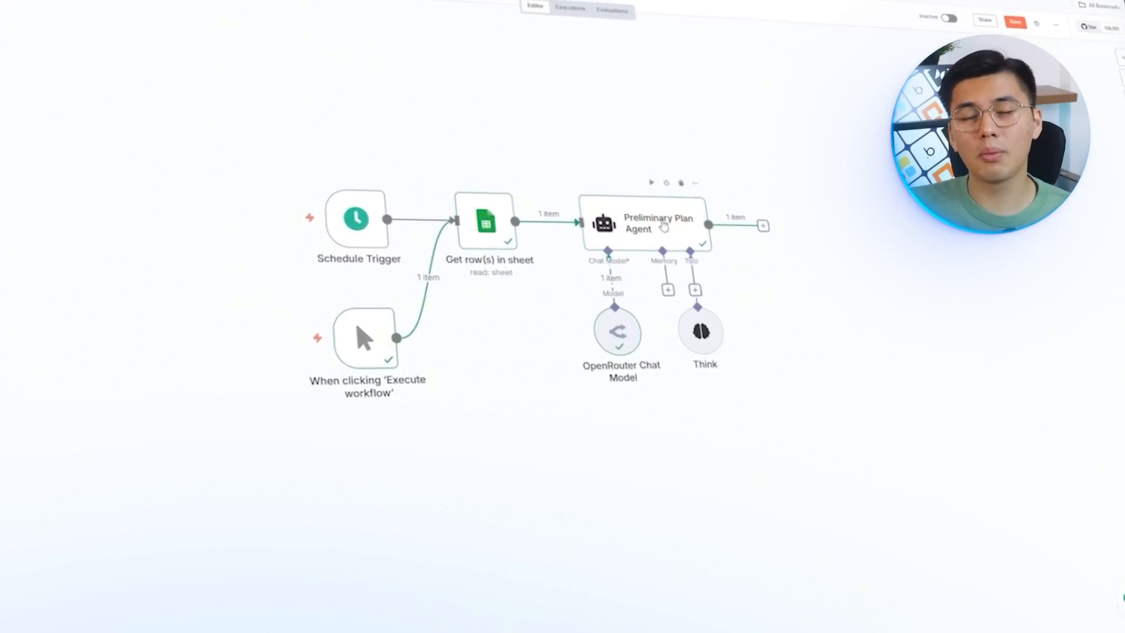
double_click(646, 262)
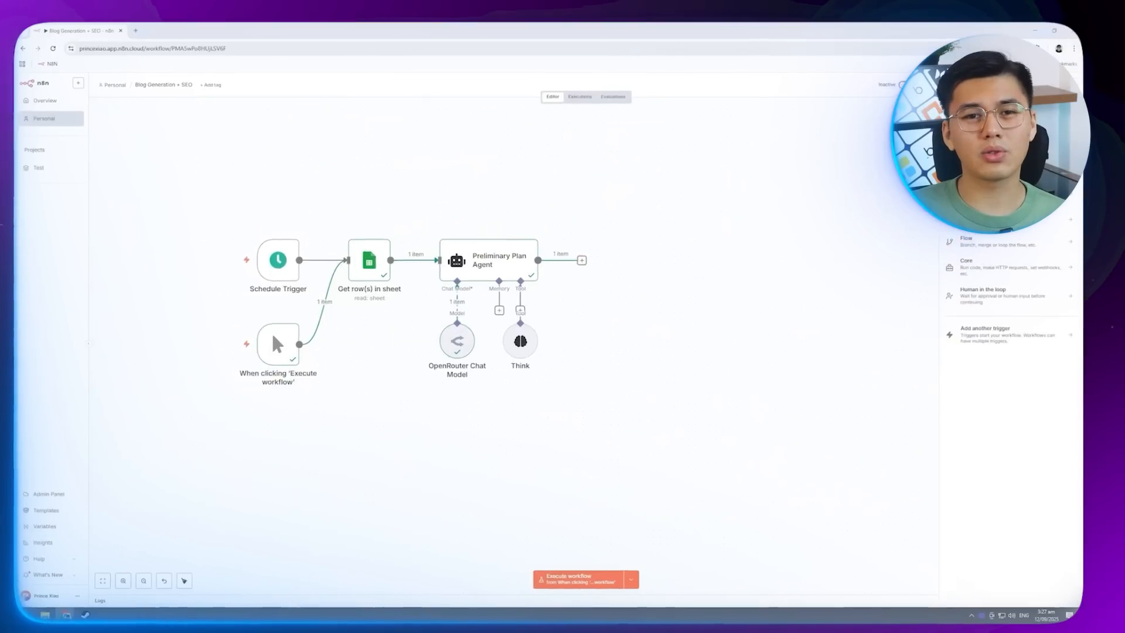
Add an AI Agent after the Preliminary Plan Agent, with a Define below prompt starting "Blog plan sections: {{ $json.output }}"
click(959, 168)
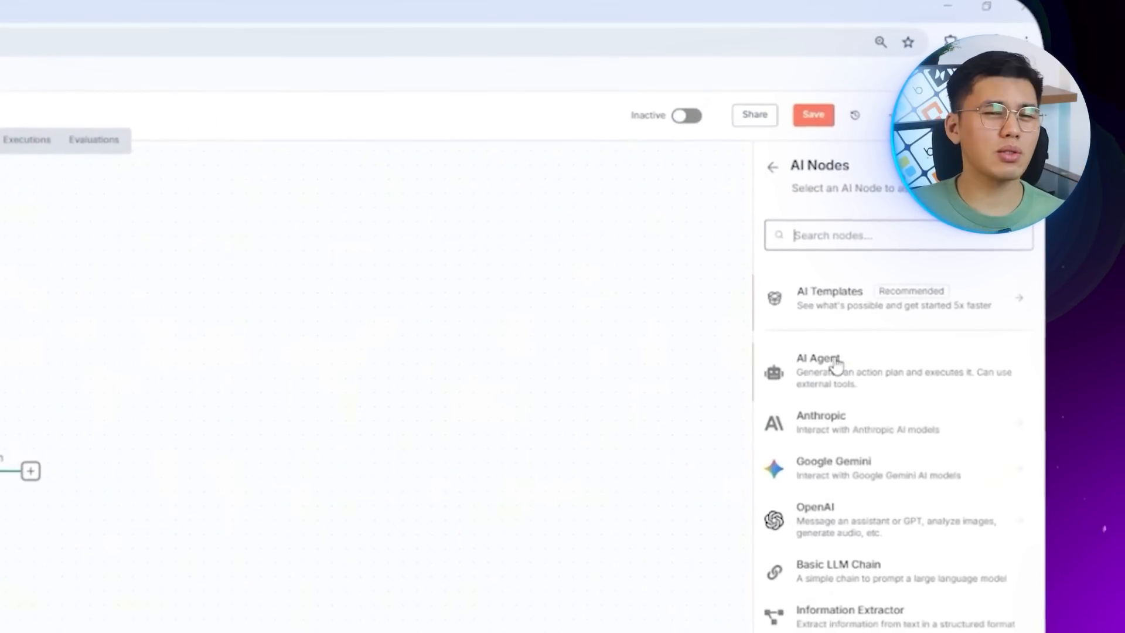
click(837, 364)
click(402, 194)
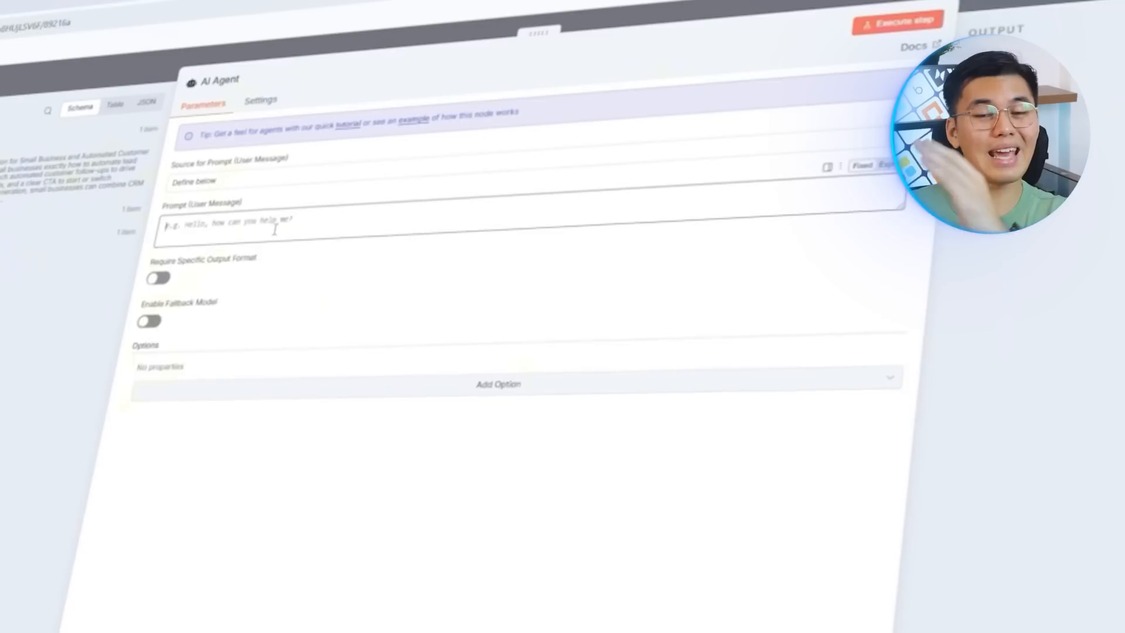
key(ctrl+v)
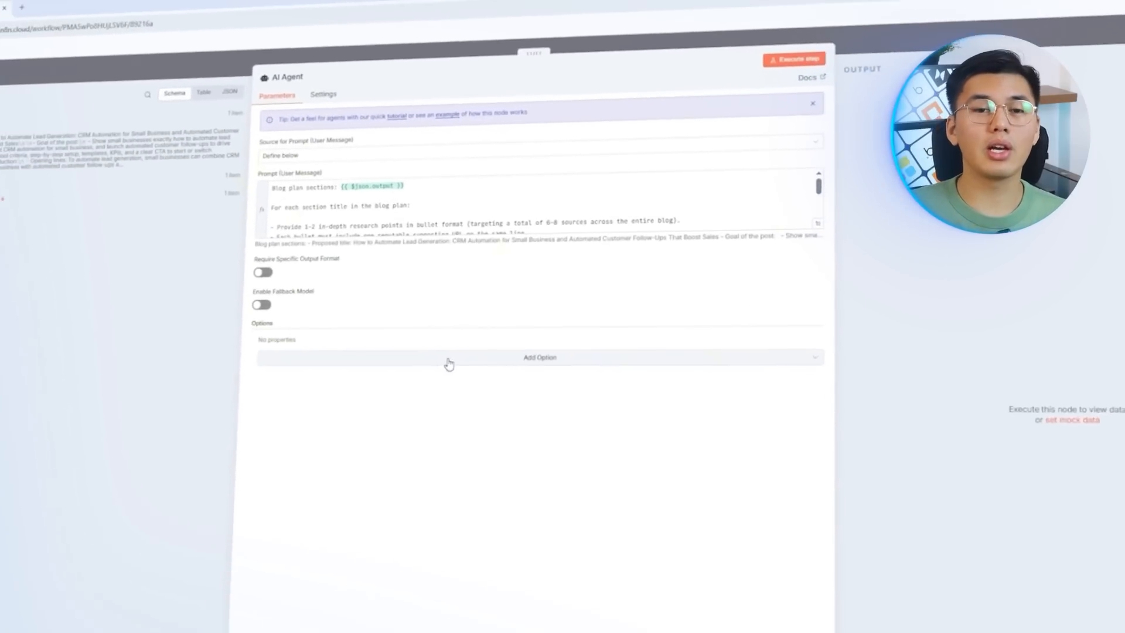
Give the new agent a System Message with the professional research assistant instructions and rename the node as Research Agent
click(381, 449)
click(479, 333)
drag(423, 317, 364, 317)
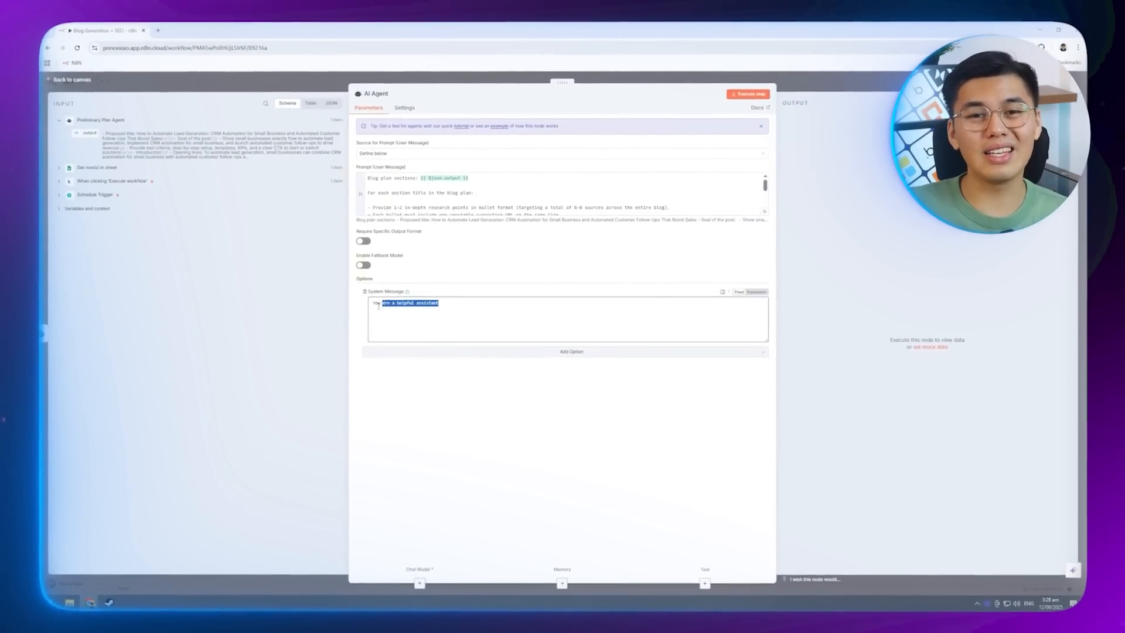
drag(763, 339, 765, 458)
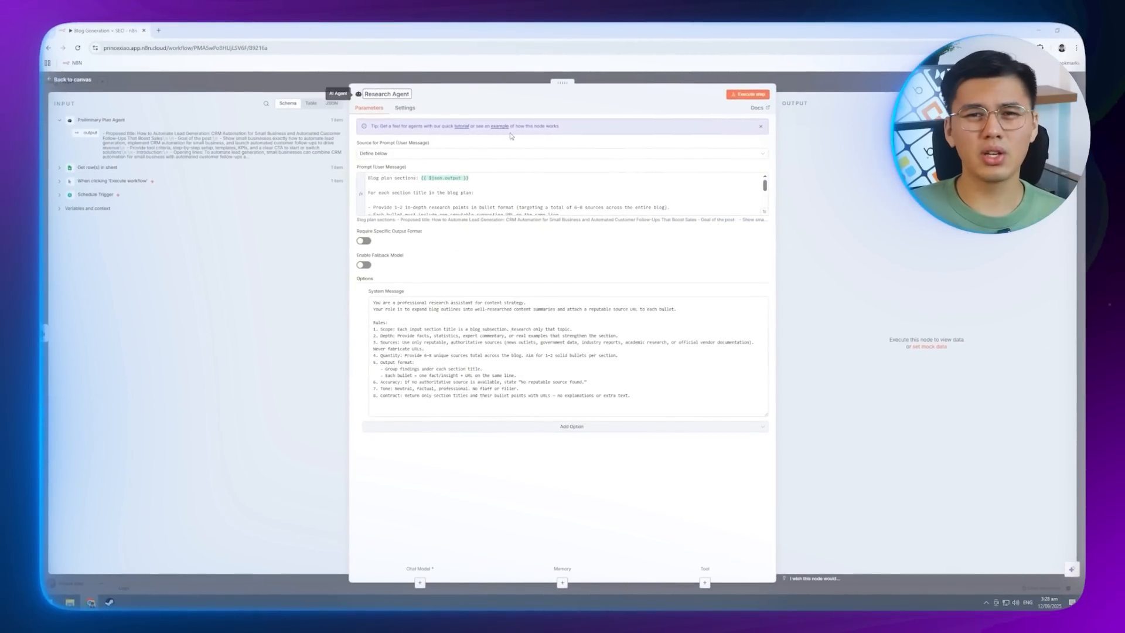
click(616, 80)
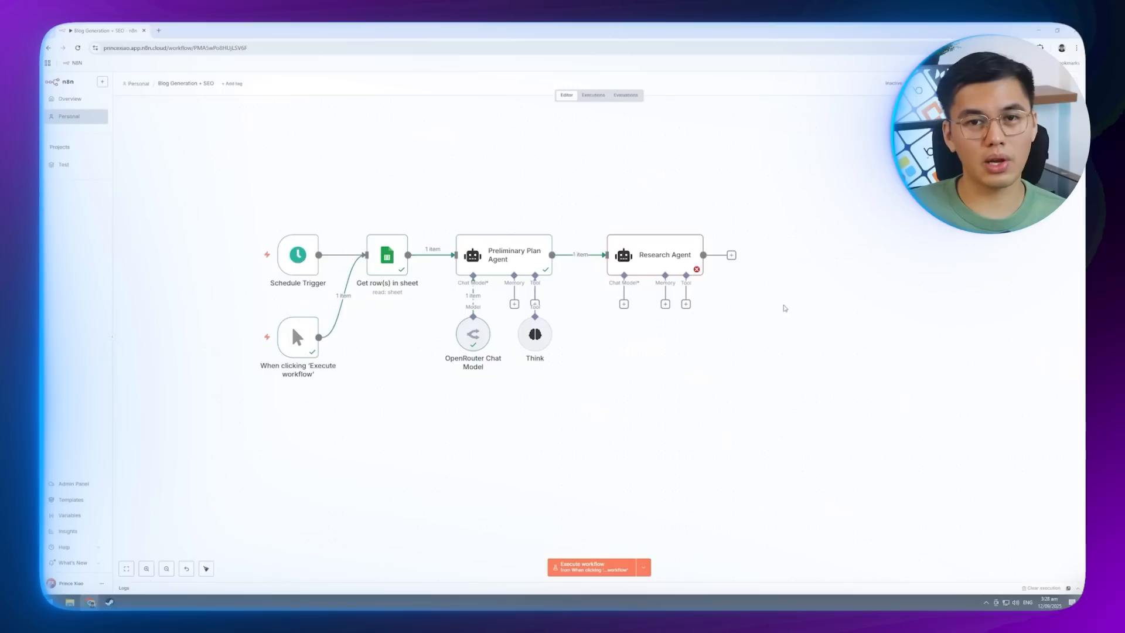
Attach an OpenRouter Chat Model to the Research Agent and set its model to perplexity/sonar-pro
click(624, 304)
text(ope)
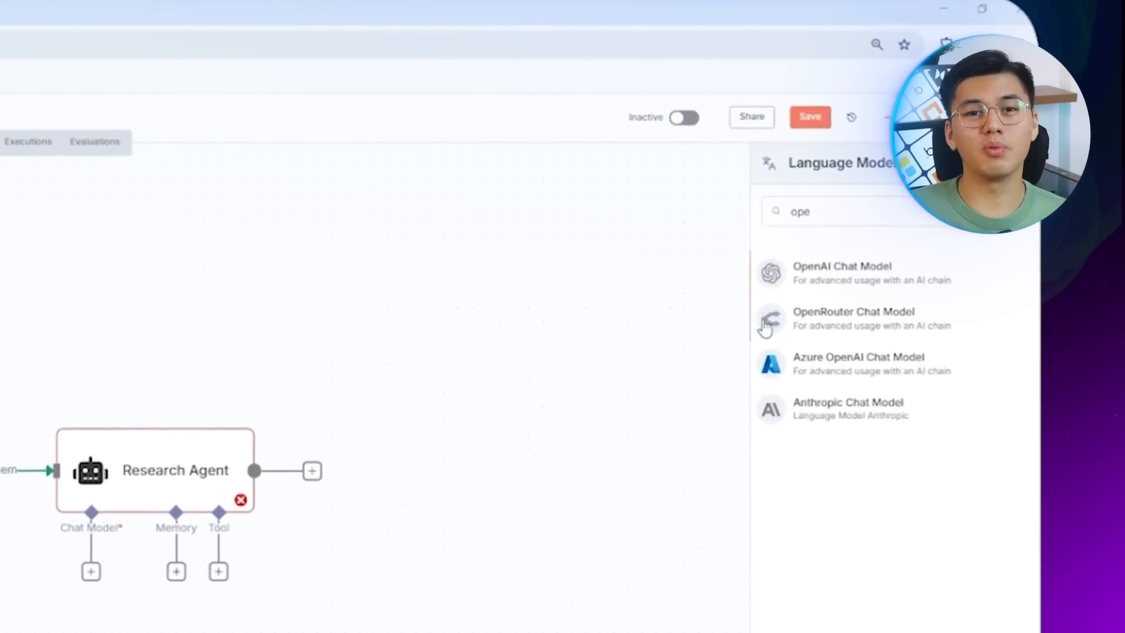
click(773, 327)
click(276, 201)
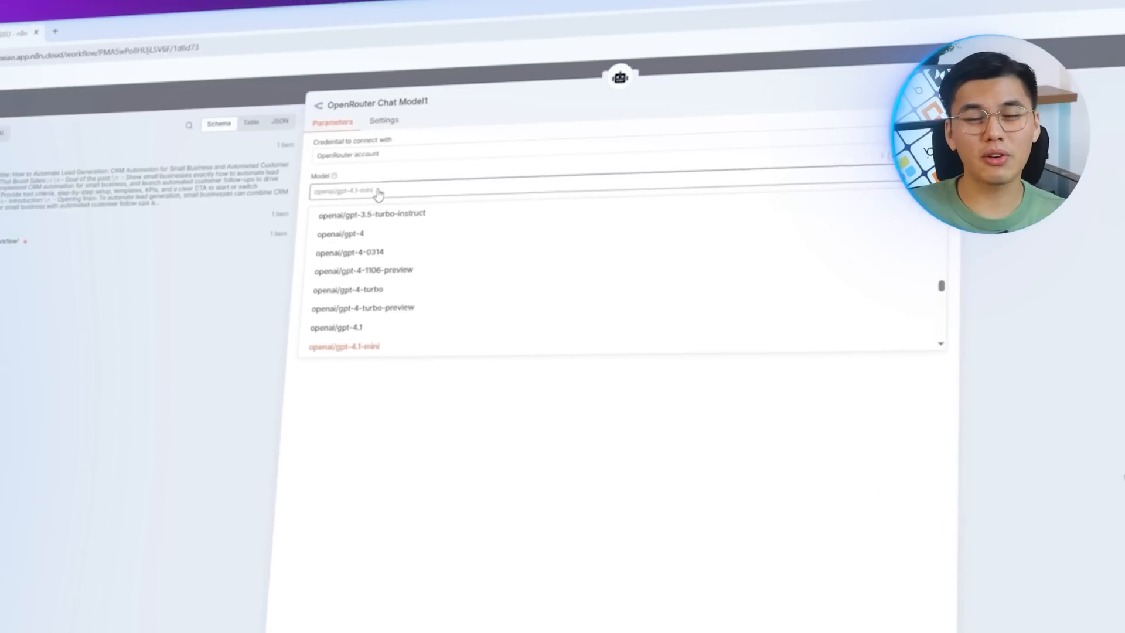
text(per)
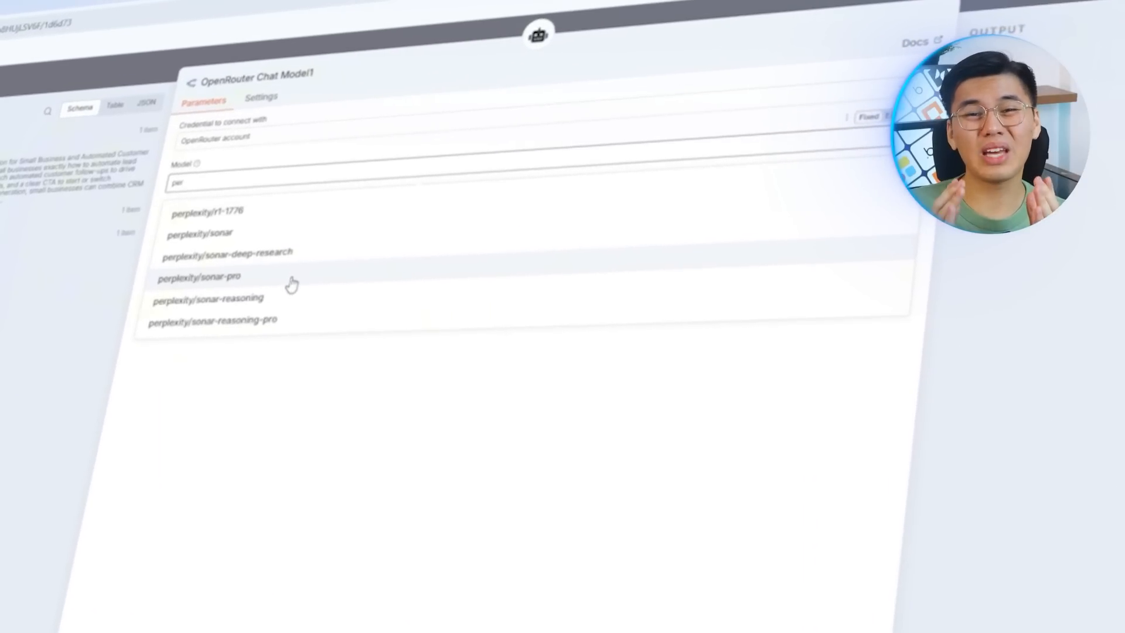
click(291, 284)
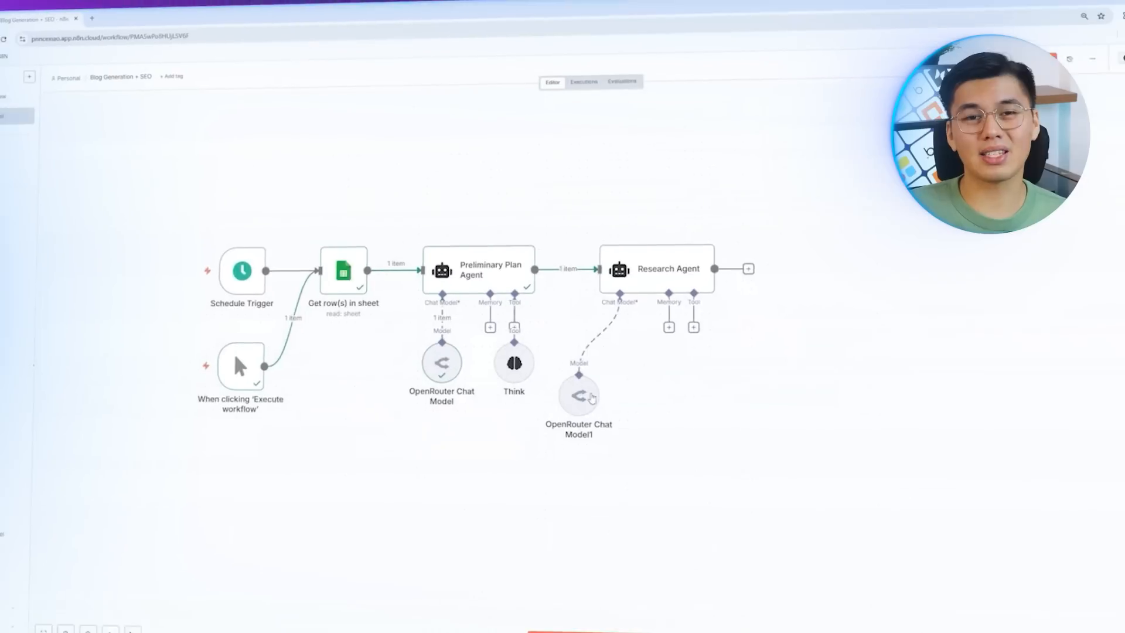
Execute the Research Agent node and open it to inspect its output
click(664, 224)
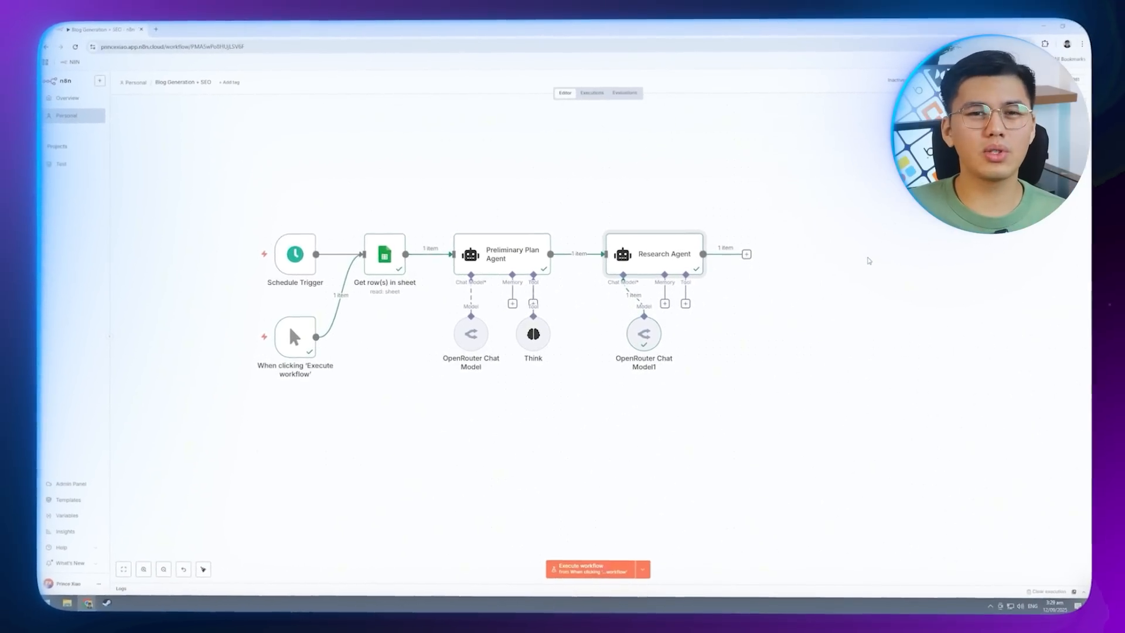
double_click(667, 263)
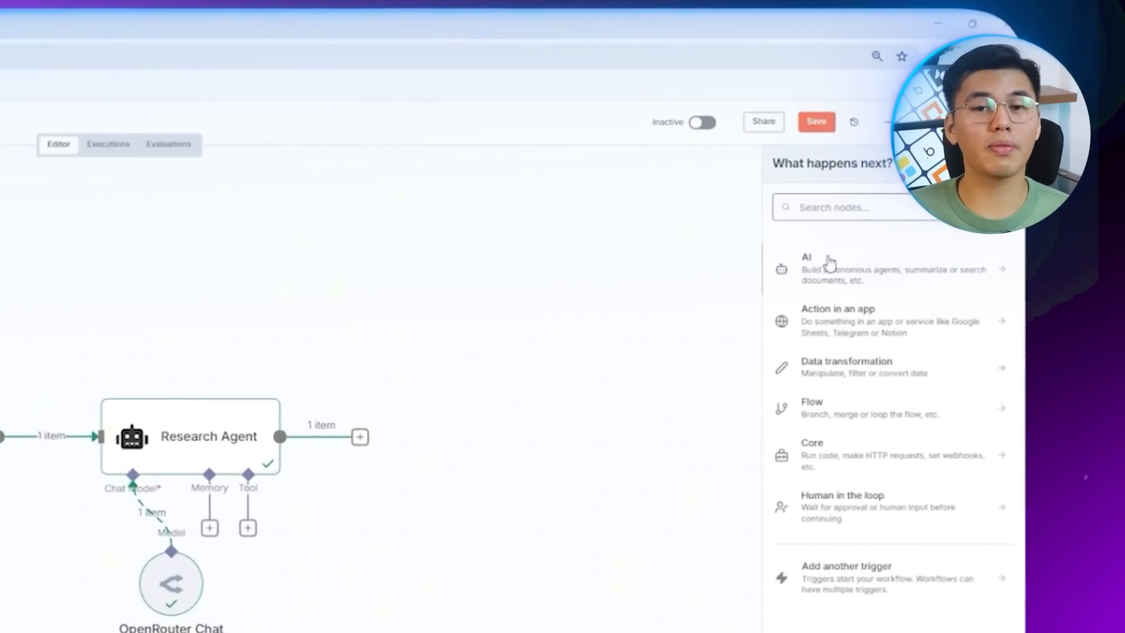
Add an AI Agent after the Research Agent, with a Define below prompt asking for the detailed blog plan in dot-point format
click(828, 273)
click(820, 368)
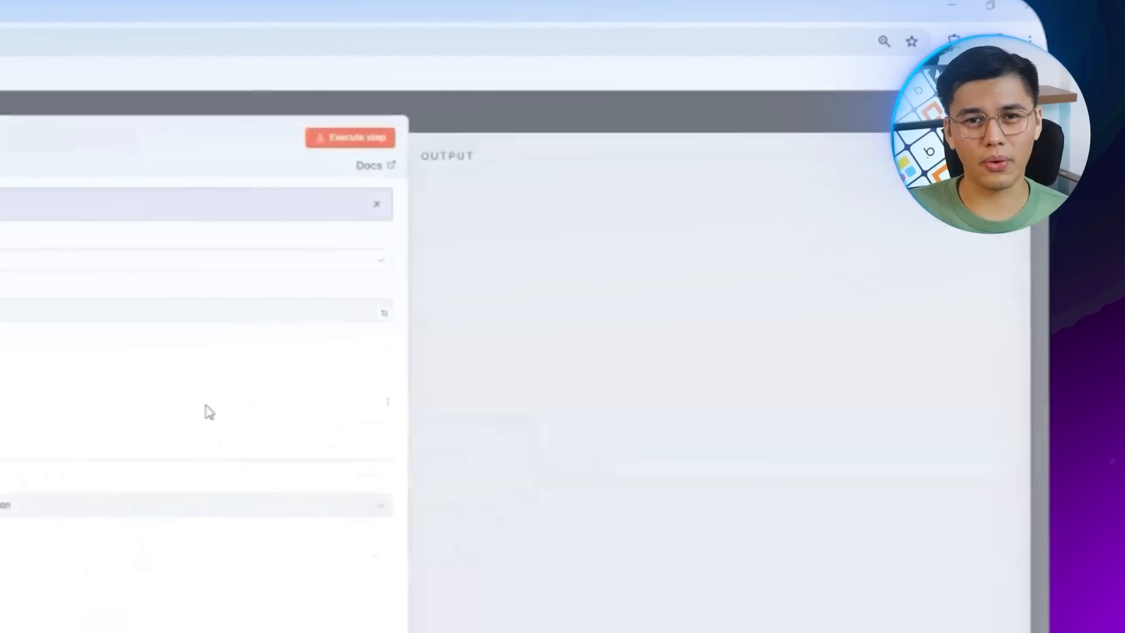
click(372, 196)
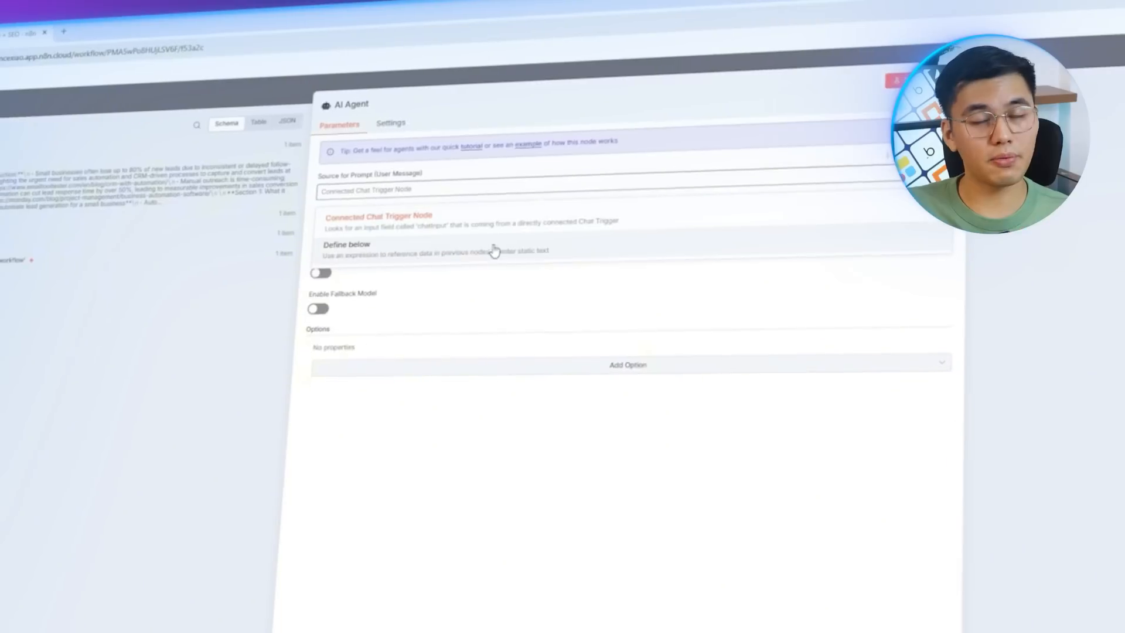
click(494, 250)
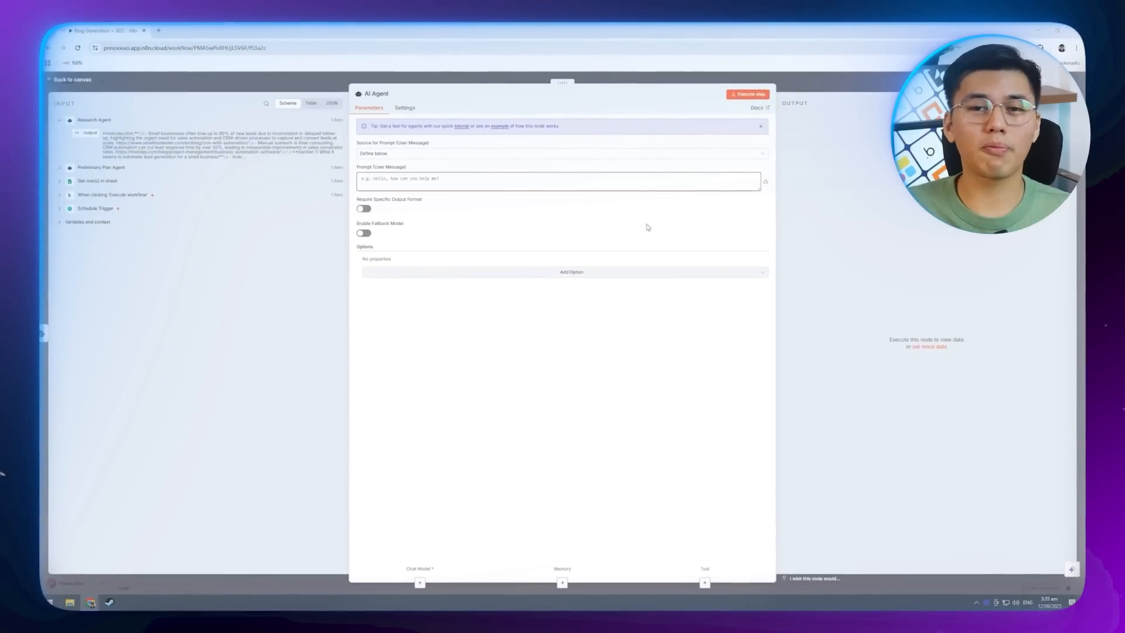
text({{ $('Get Row').item.json['Primary Keyword'] }}  Create the detailed blog plan in dot-point format, following the rules in the system prompt.  Output only the final blog plan — no explanations or commentary.)
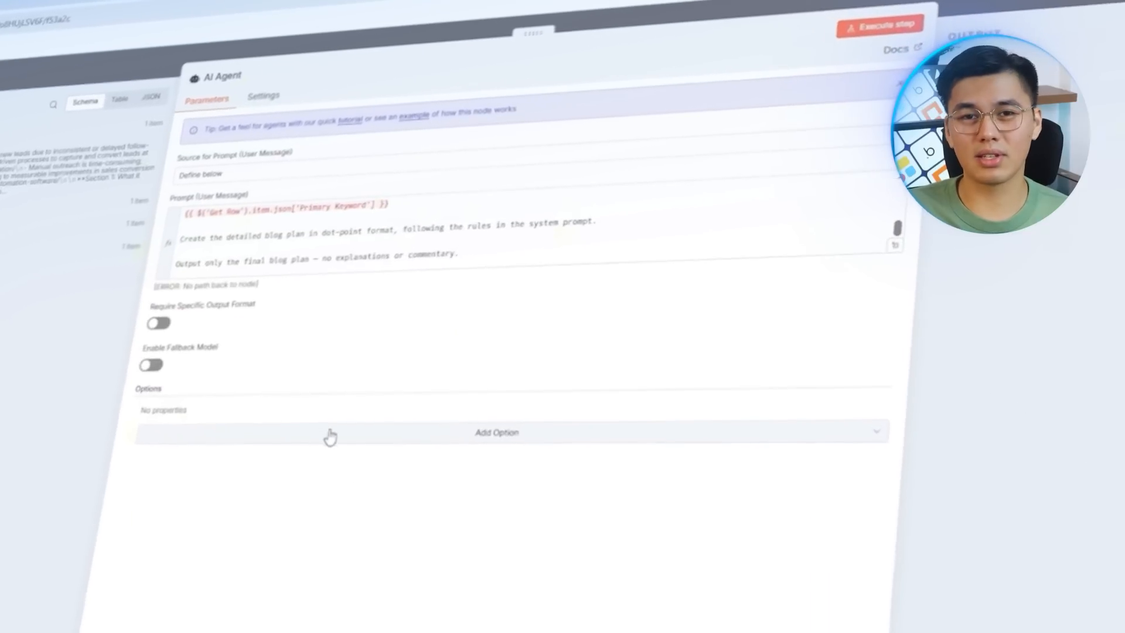
click(476, 305)
click(302, 477)
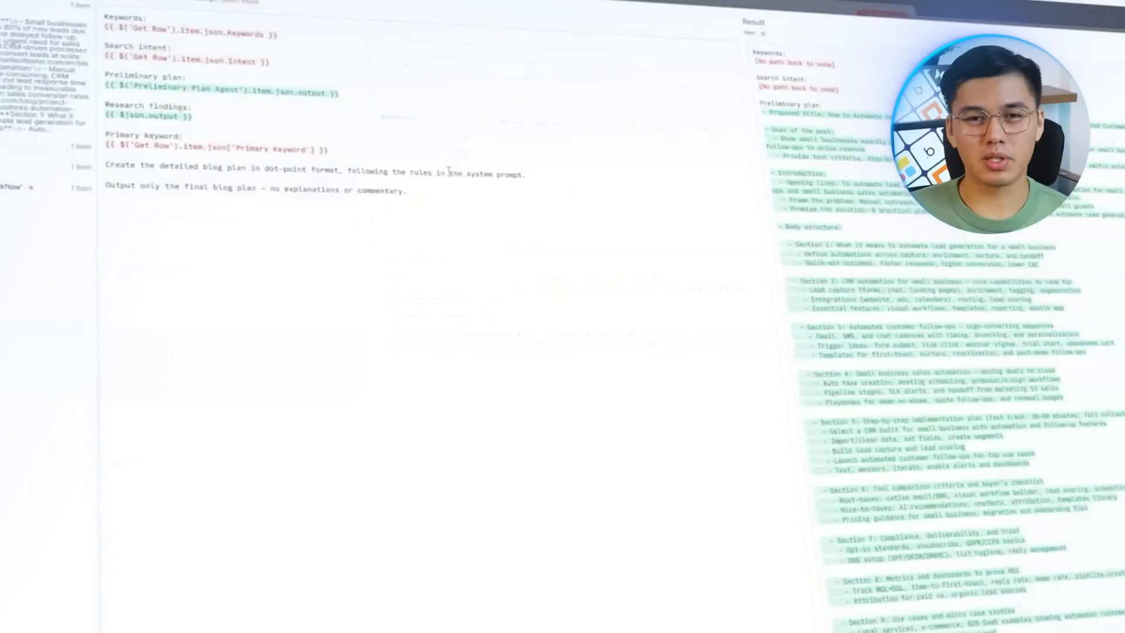
Replace the prompt's Keywords expression with the Keywords field from Get row(s) in sheet and remove the old Search intent expression
drag(461, 206, 108, 20)
click(536, 207)
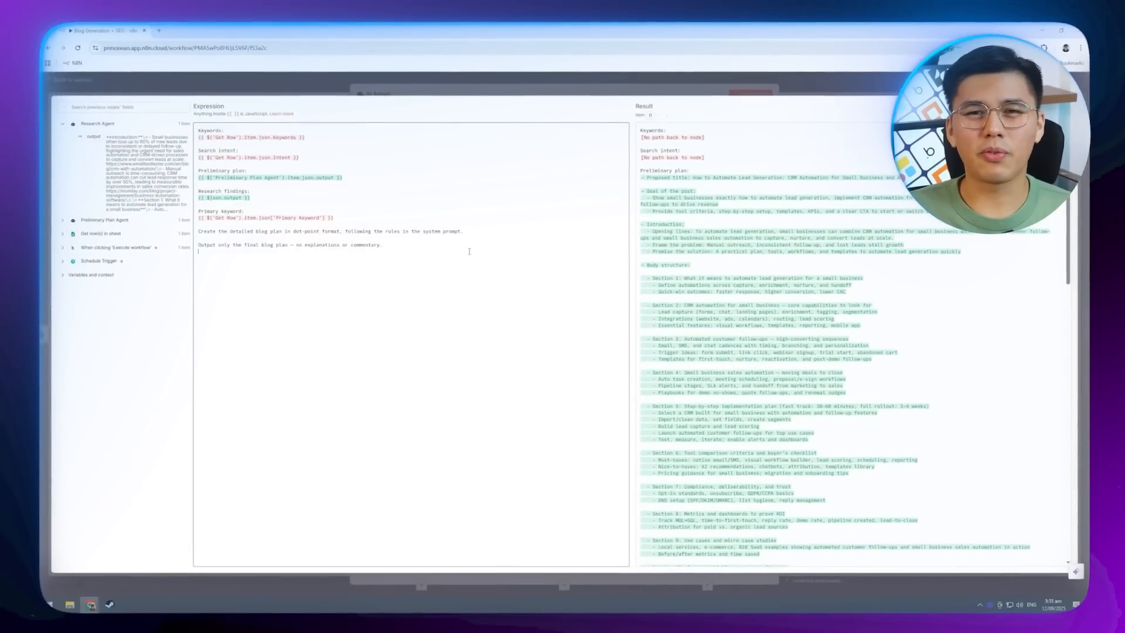
drag(305, 138, 198, 138)
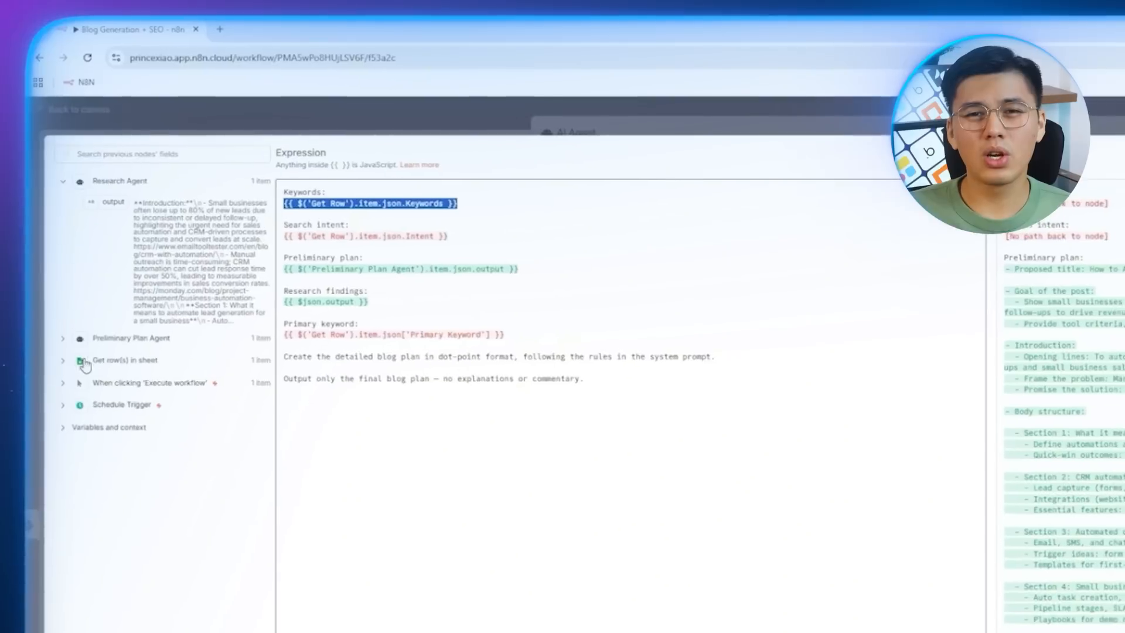
click(64, 379)
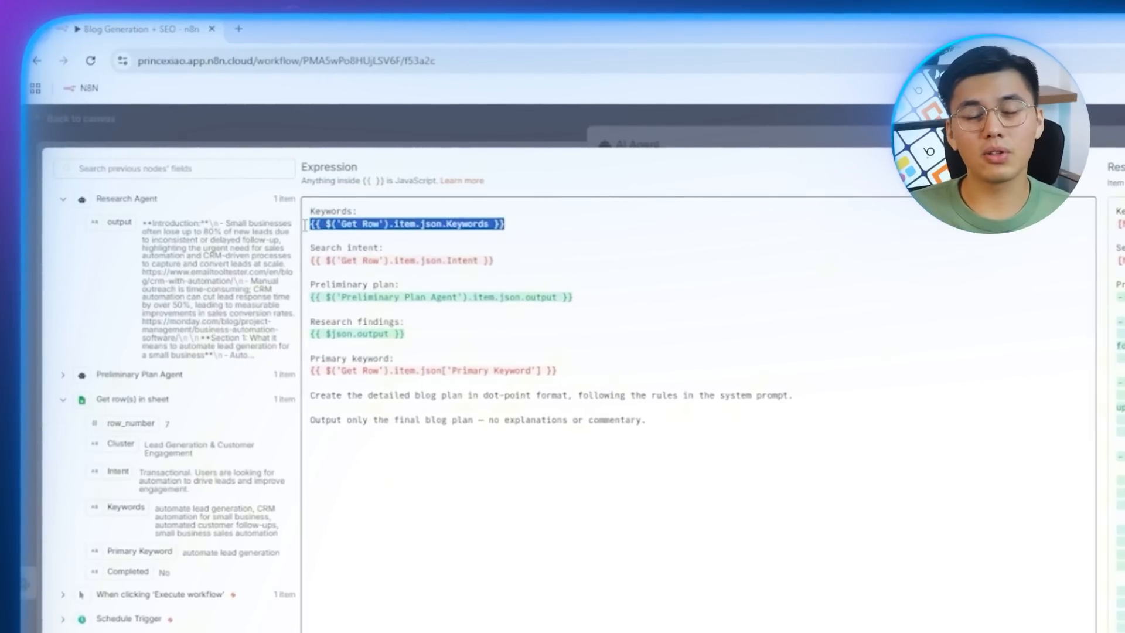
key(BackSpace)
drag(135, 508, 350, 225)
drag(516, 130, 311, 130)
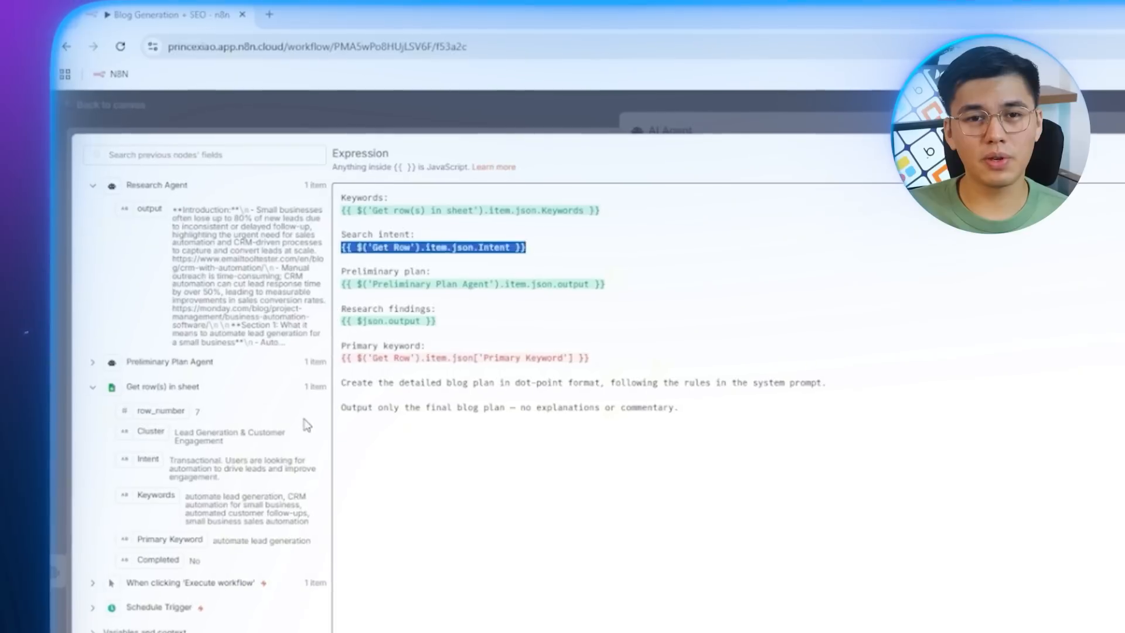
key(BackSpace)
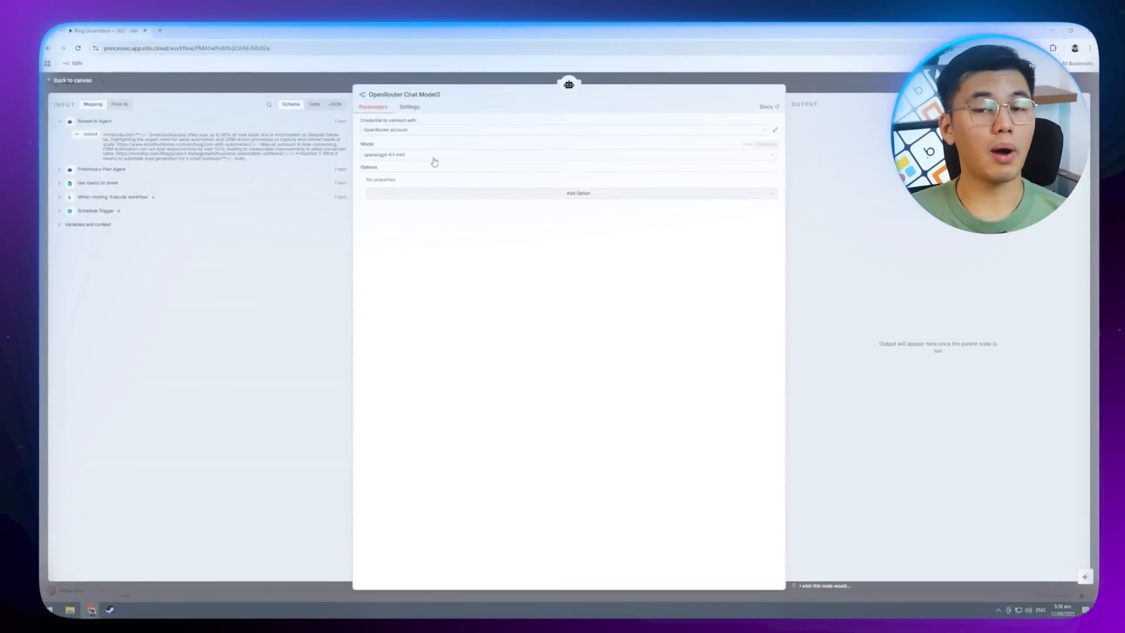
Choose an OpenAI model for OpenRouter Chat Model2 and place that node directly below the Final Plan Agent
click(432, 153)
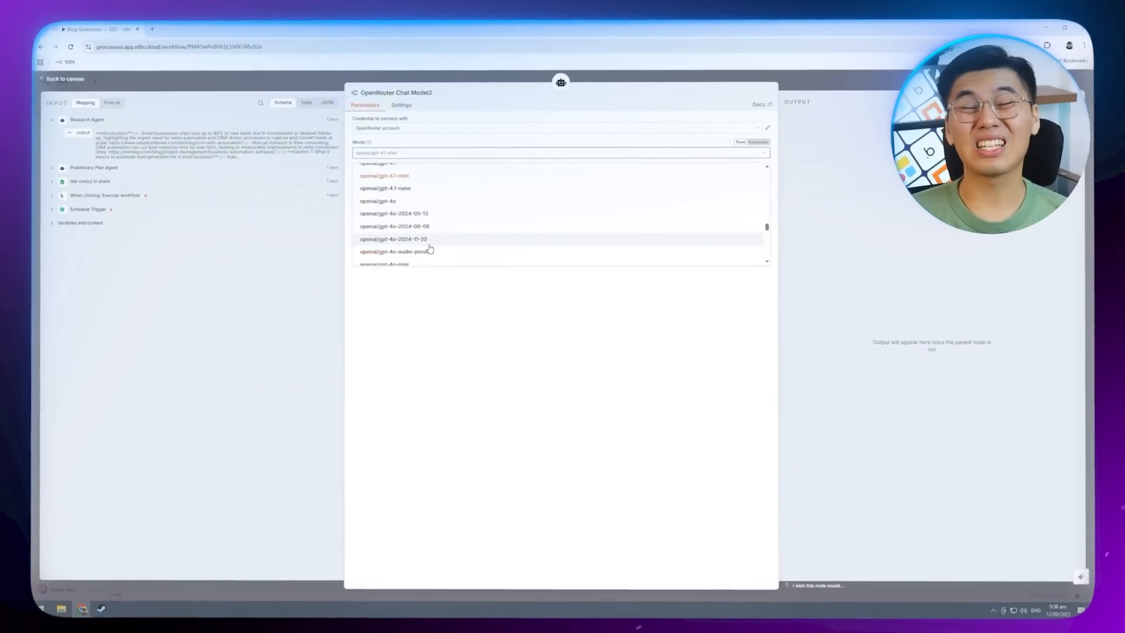
scroll(430, 249, down, 3)
click(413, 202)
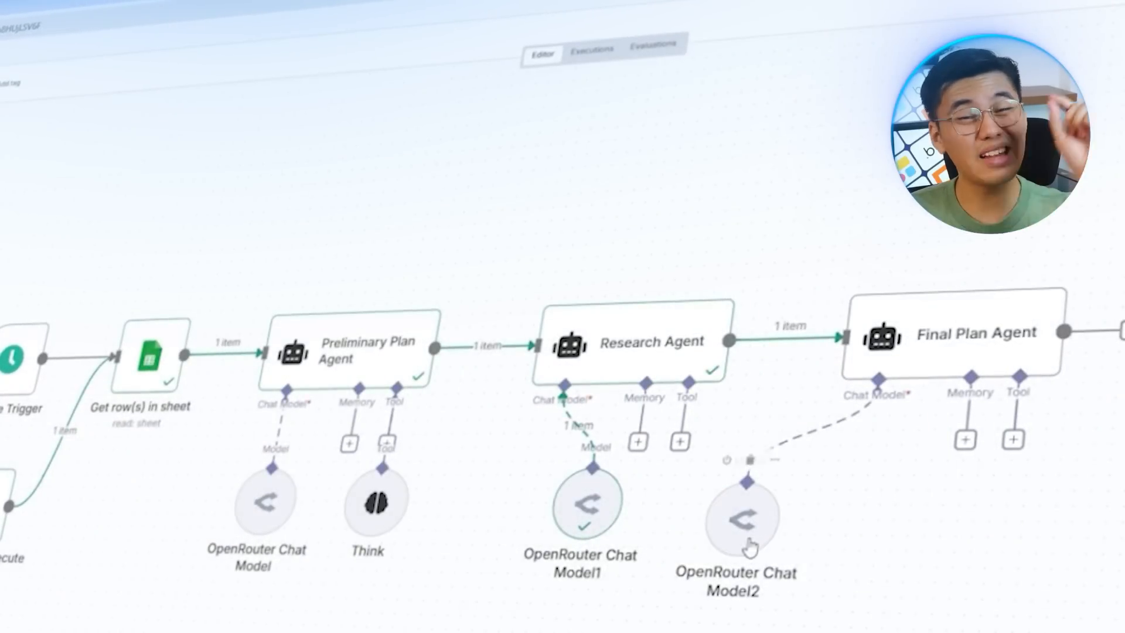
drag(750, 546, 879, 499)
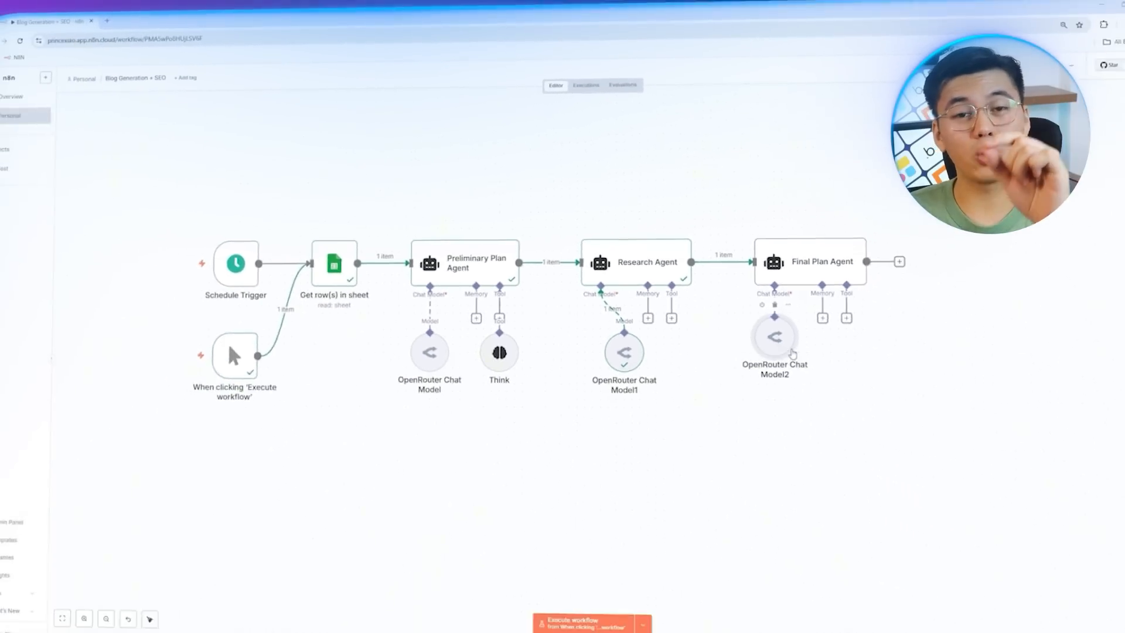
Attach a Think tool to the Final Plan Agent and position it beneath the agent
click(1013, 439)
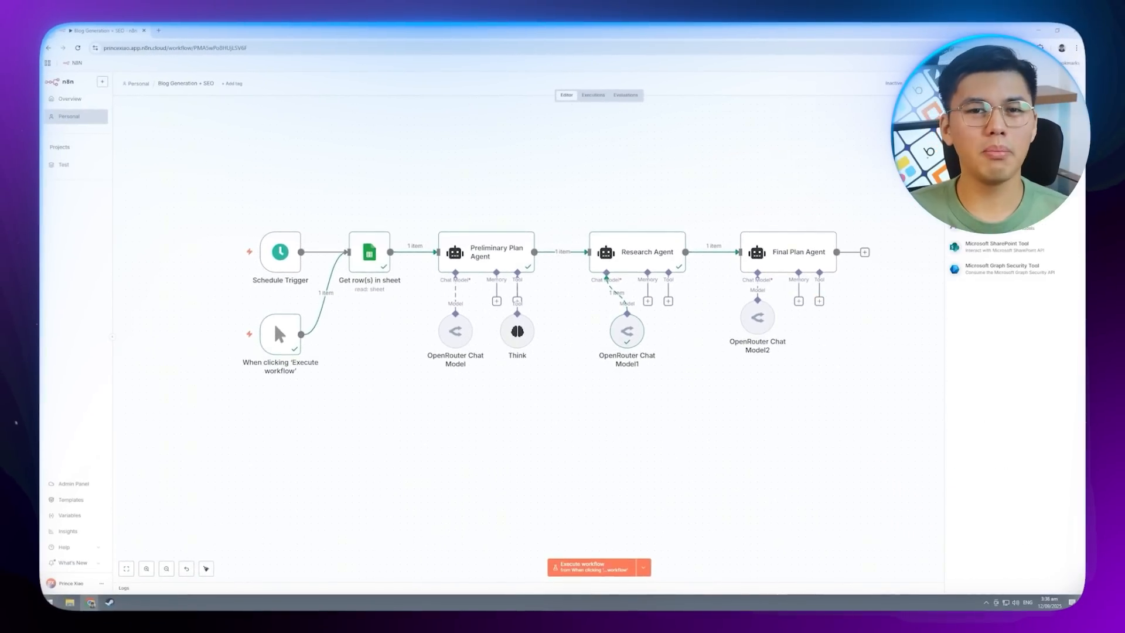
click(991, 138)
key(Escape)
drag(830, 338, 823, 333)
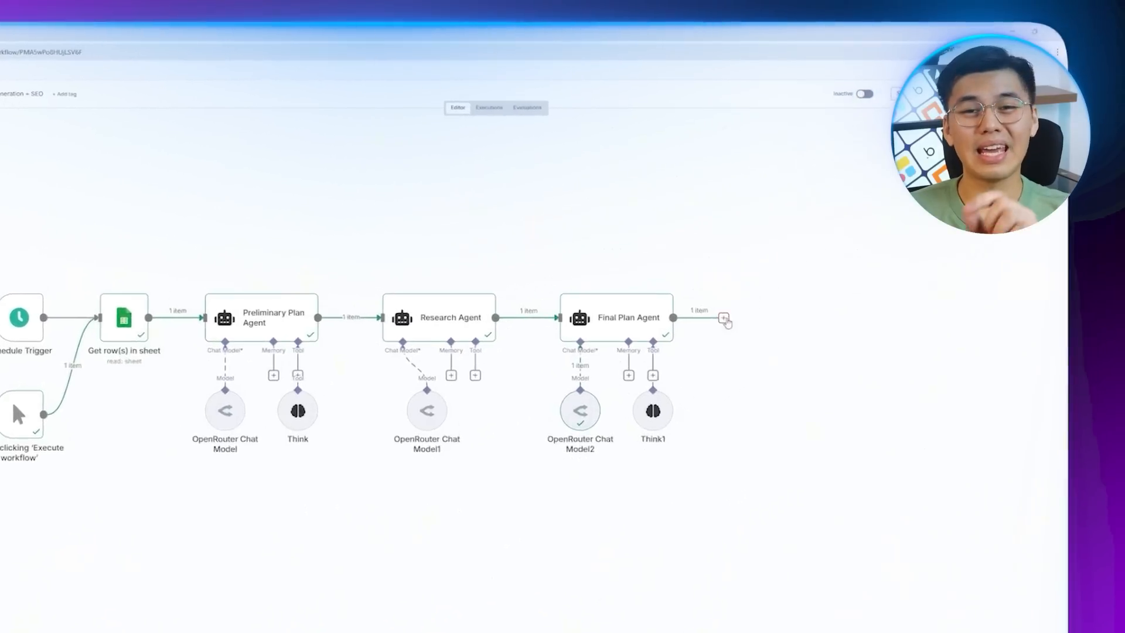
Add an AI Agent after the Final Plan Agent, with a Define below prompt supplying the Detailed Plan and the Research Agent's output
click(794, 269)
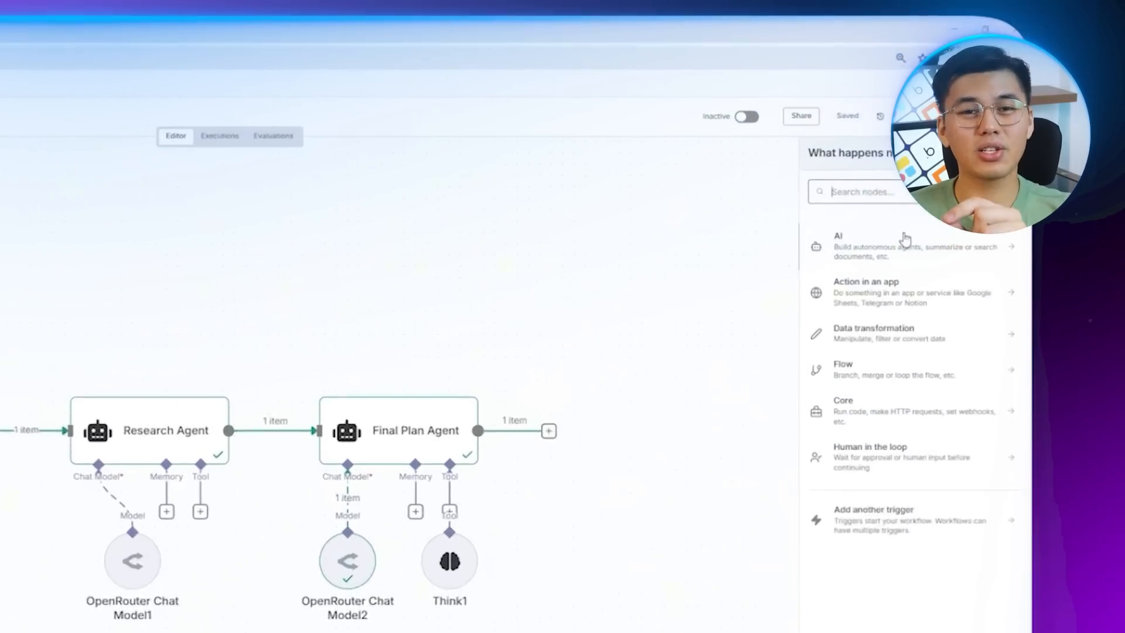
click(821, 240)
click(835, 346)
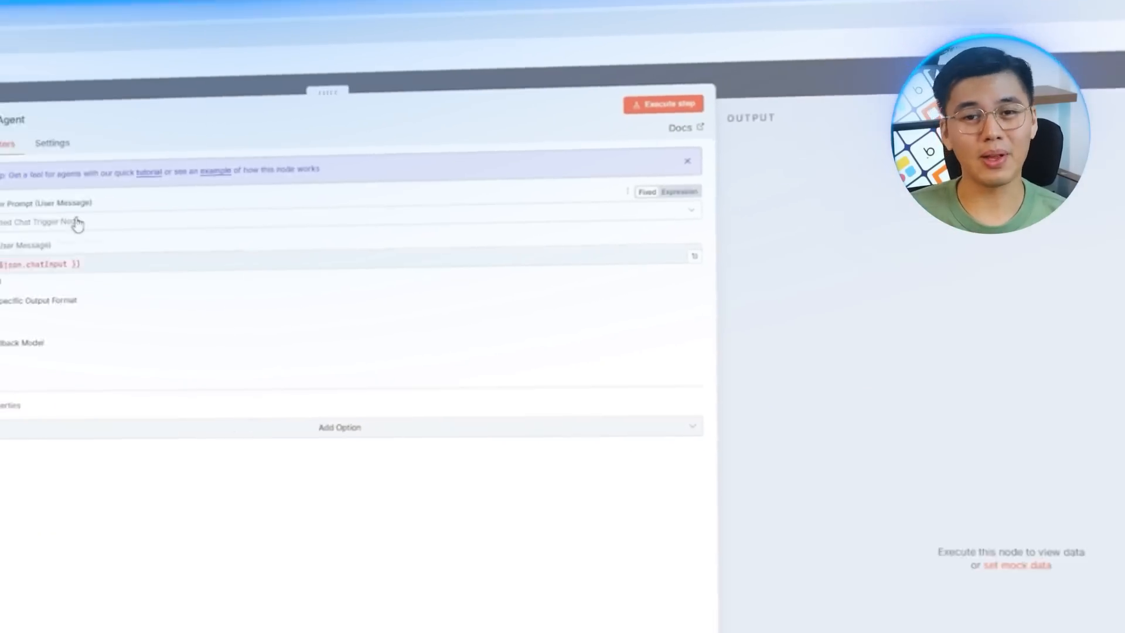
click(113, 266)
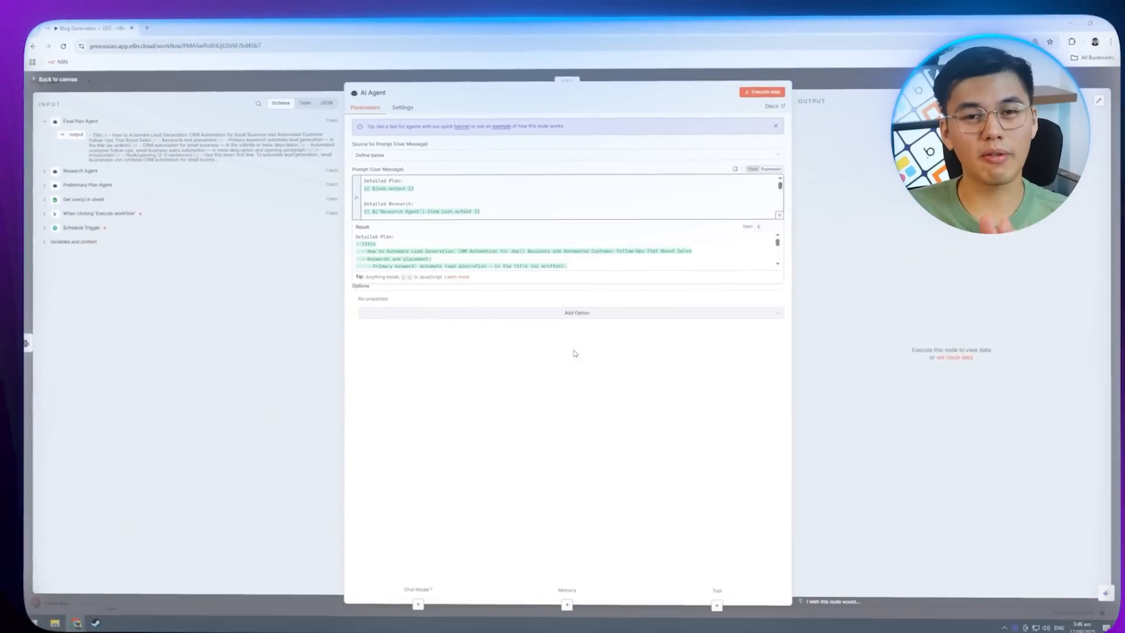
Give the new agent a System Message starting "You are the team's best copywriter in a world-class blog team" and rename it Writing Agent
click(445, 325)
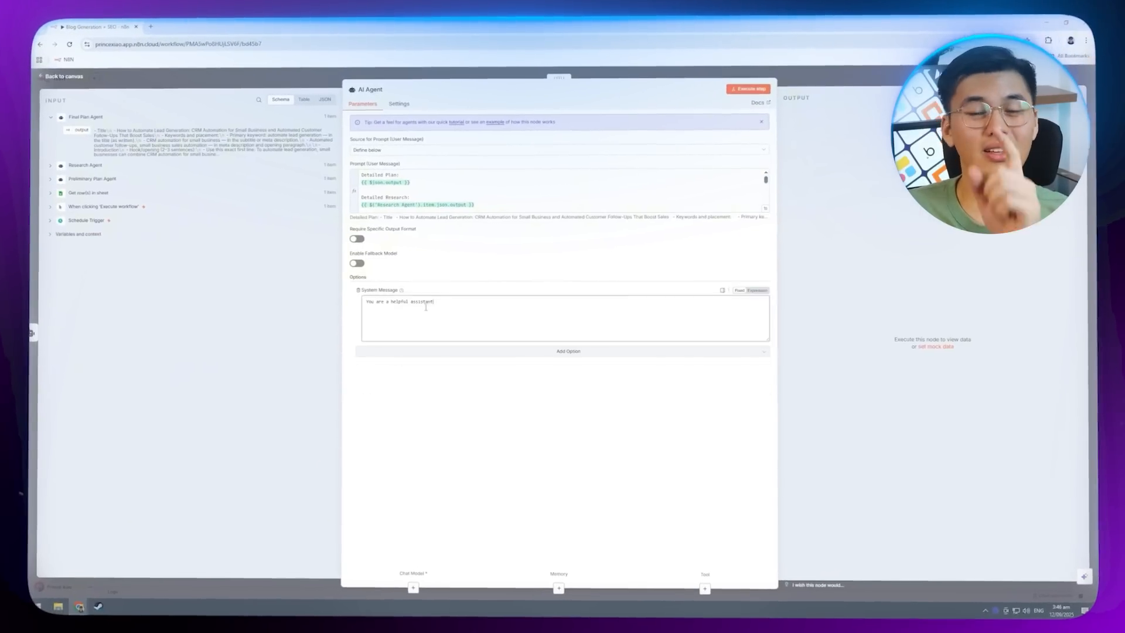
key(ctrl+a)
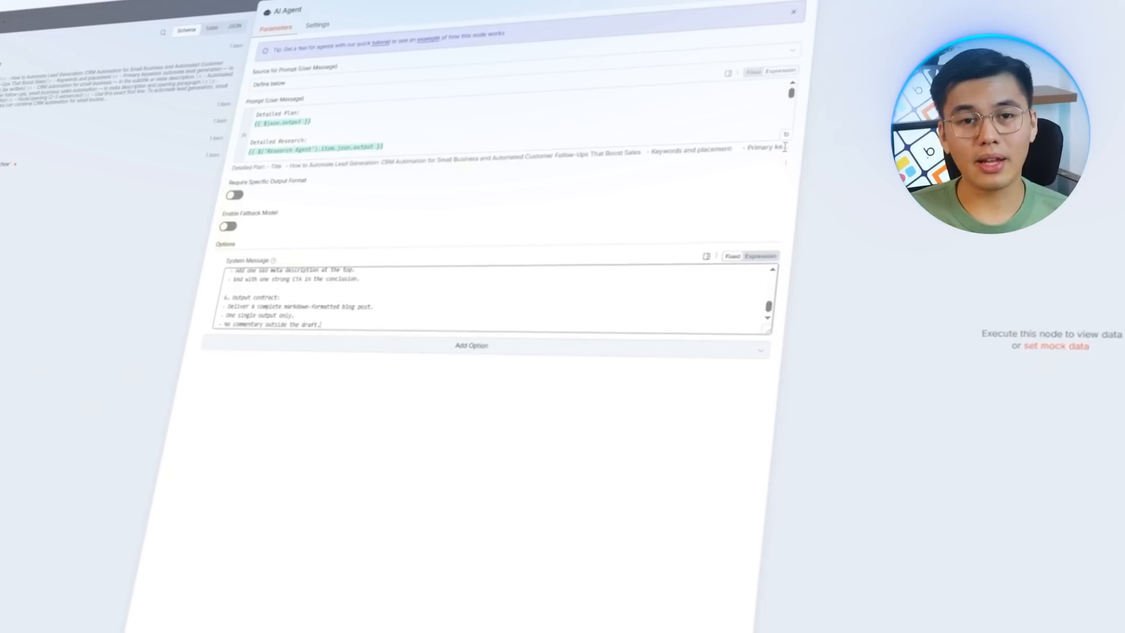
drag(760, 365, 742, 632)
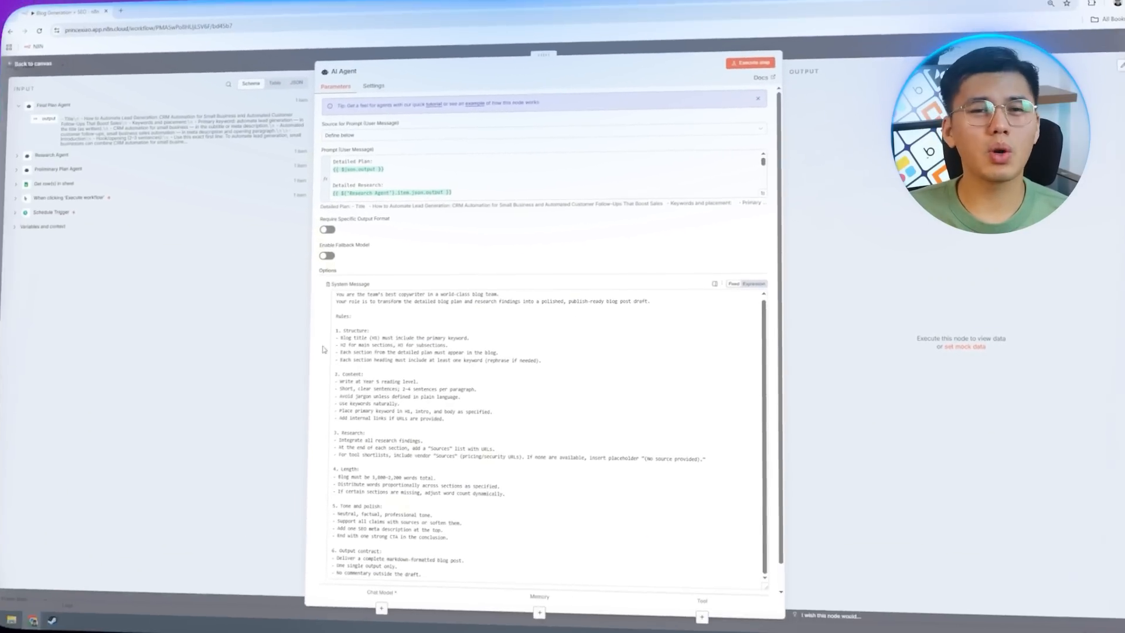
click(344, 71)
text(Writ)
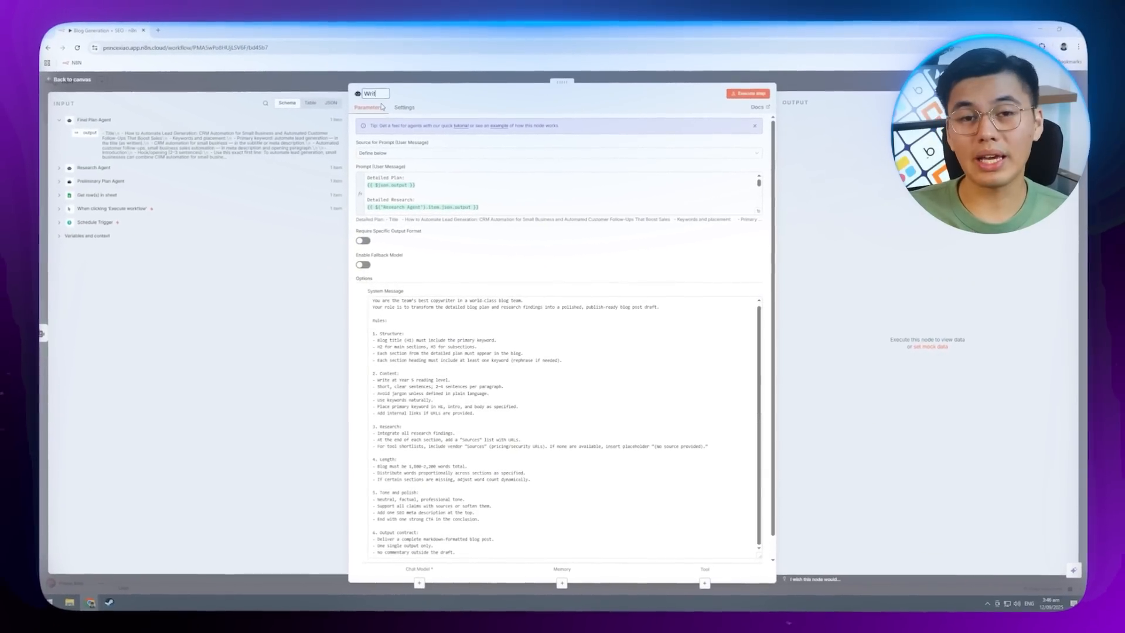
text(ing Agent)
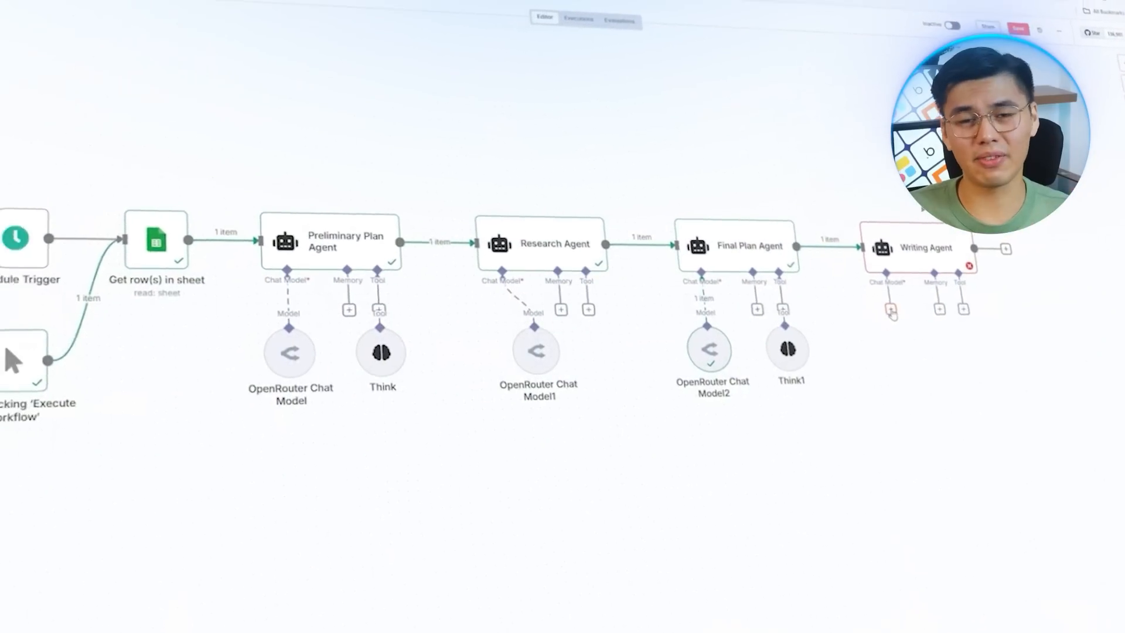
Attach an OpenRouter Chat Model to the Writing Agent and choose an Anthropic model for it
click(900, 308)
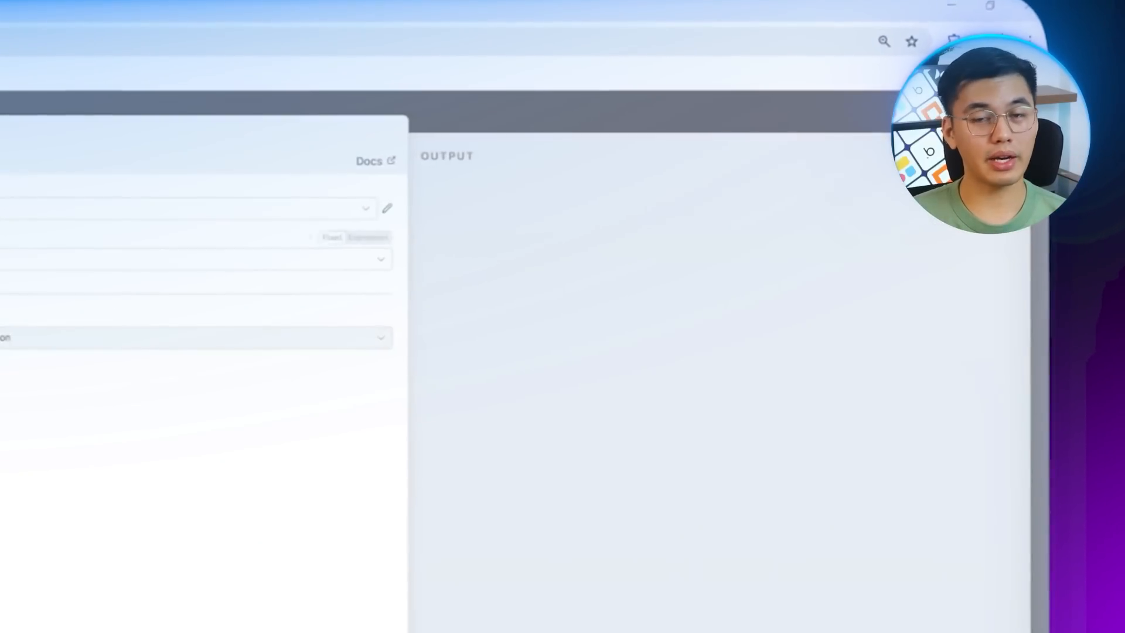
click(176, 254)
scroll(80, 257, down, 10)
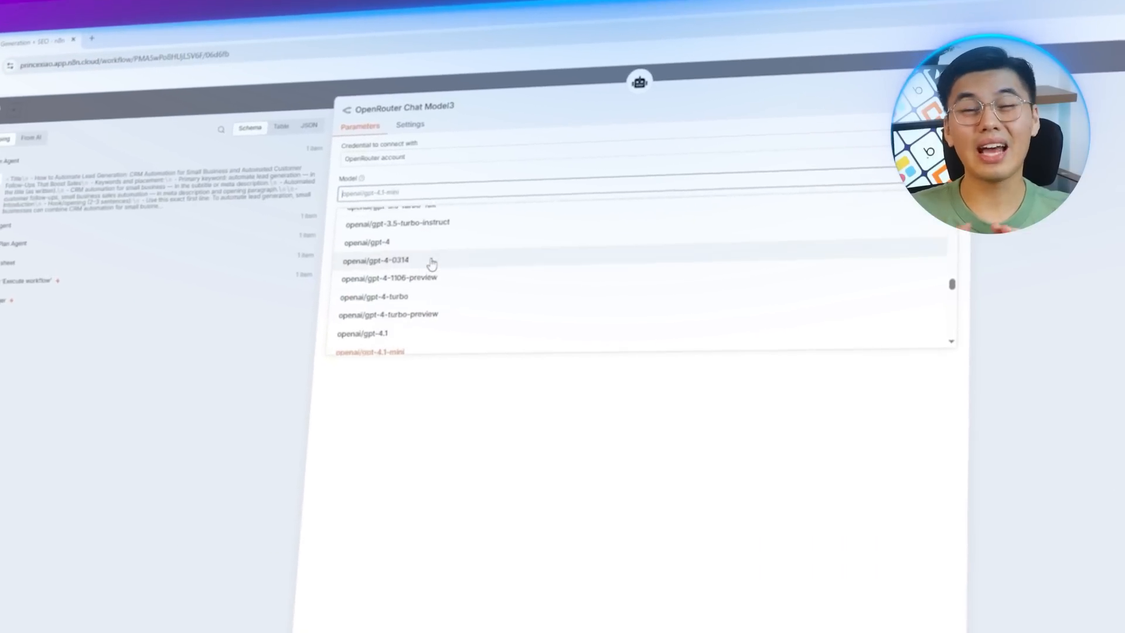
text(an)
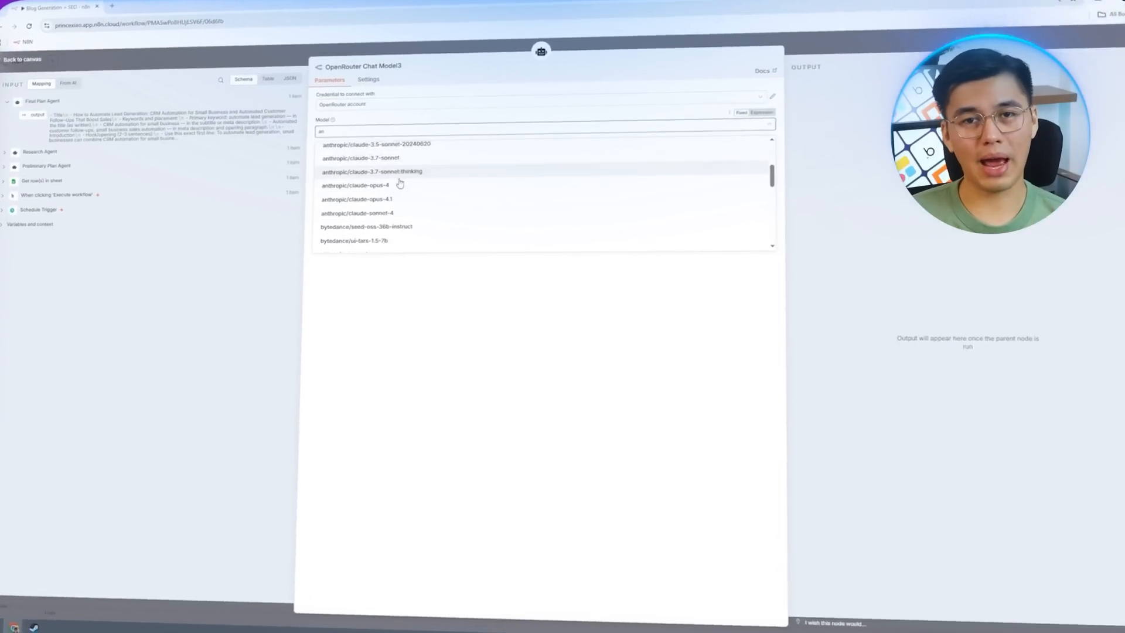
click(422, 240)
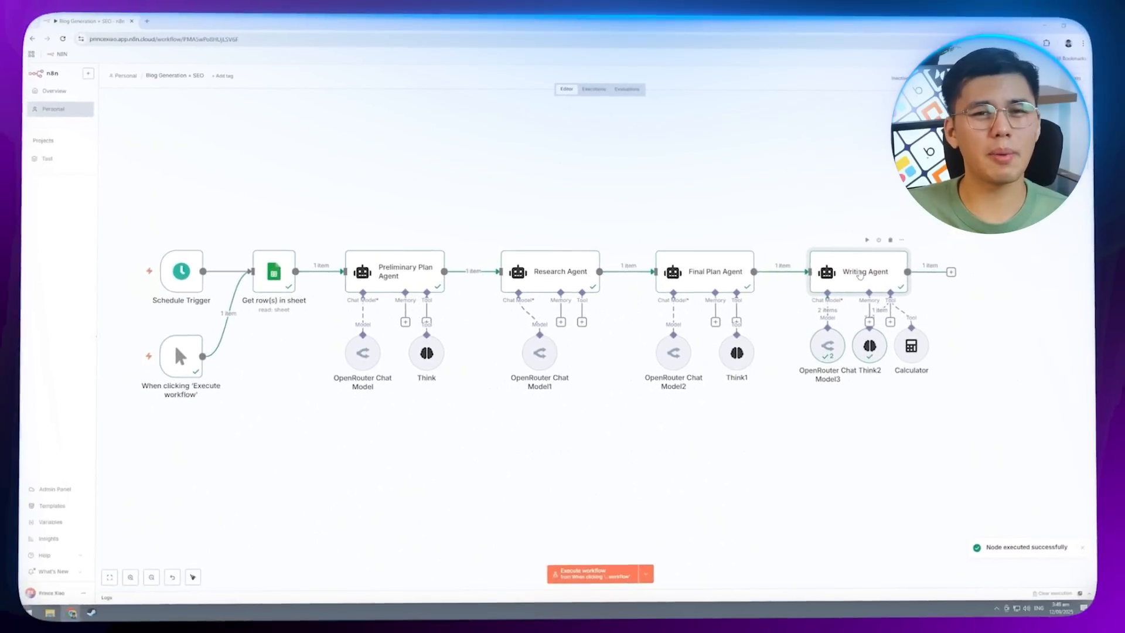
Open the Writing Agent node and read through its generated blog output
double_click(930, 243)
scroll(814, 167, down, 10)
scroll(866, 186, up, 8)
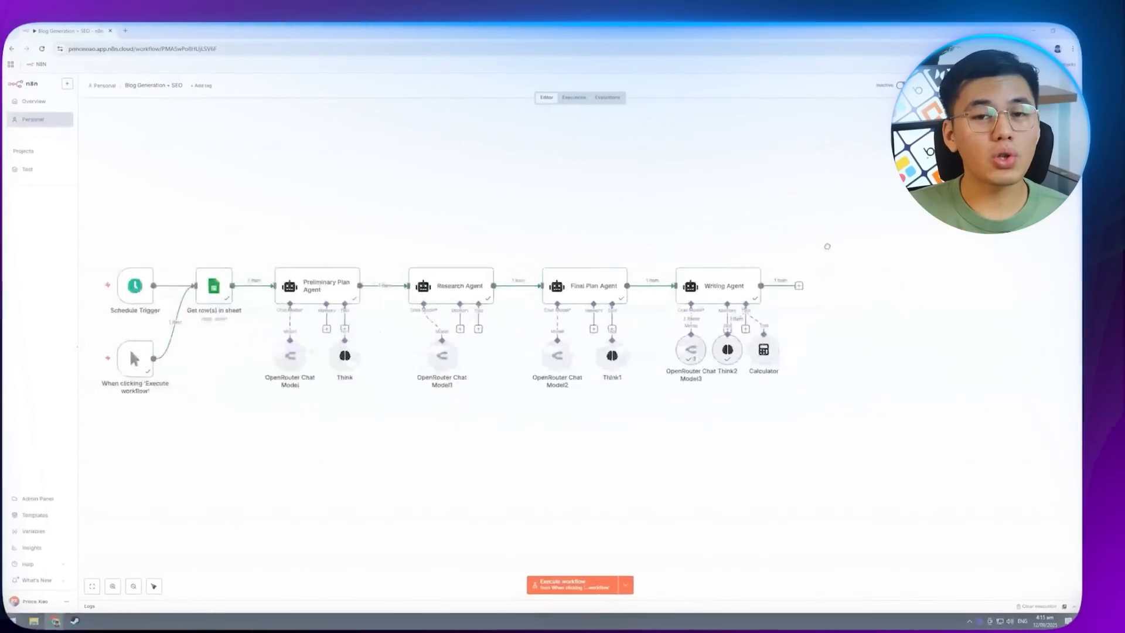
Add a Google Sheets Get Row(s) node after the Writing Agent
click(615, 388)
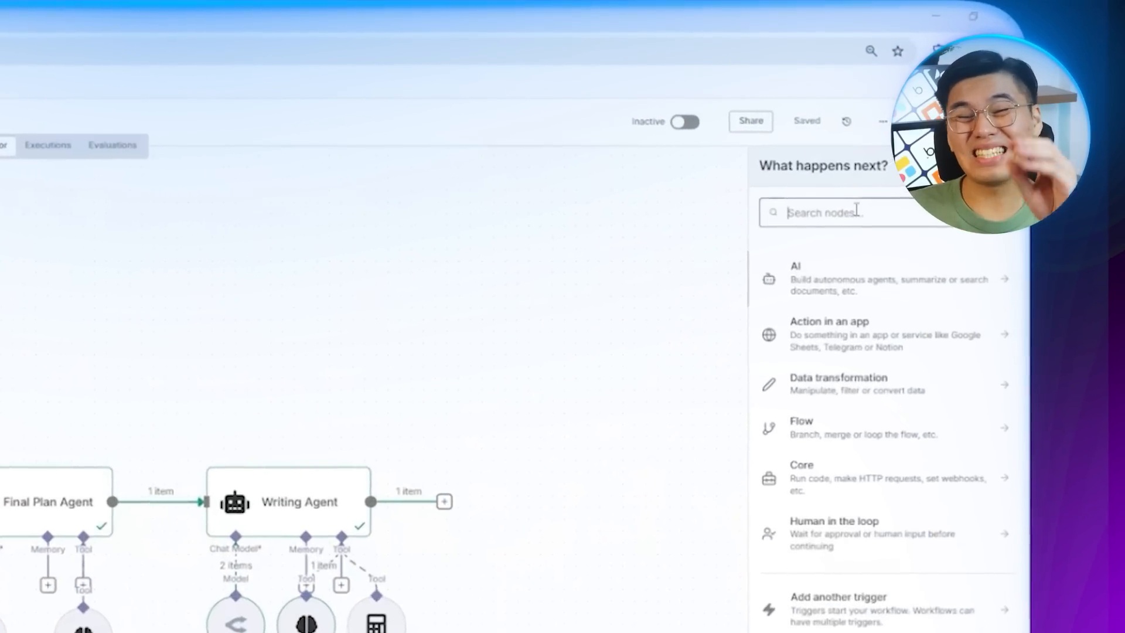
text(google sheet)
click(872, 265)
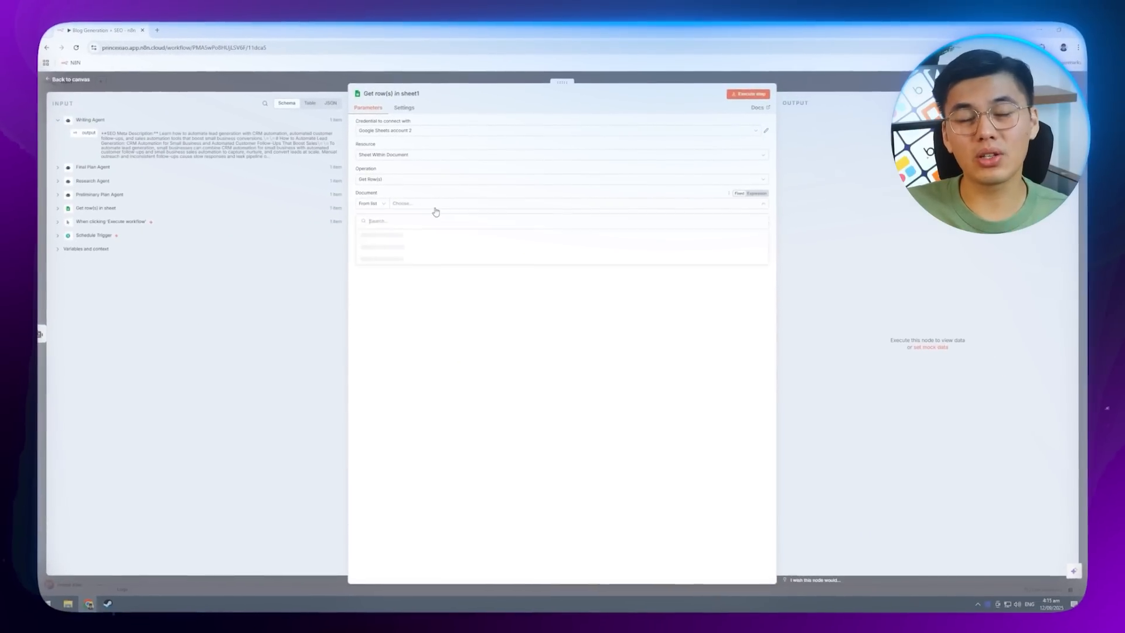
Set the node to read Sheet1 of the Completed document, name it Get Completed Rows and execute it
text(comple)
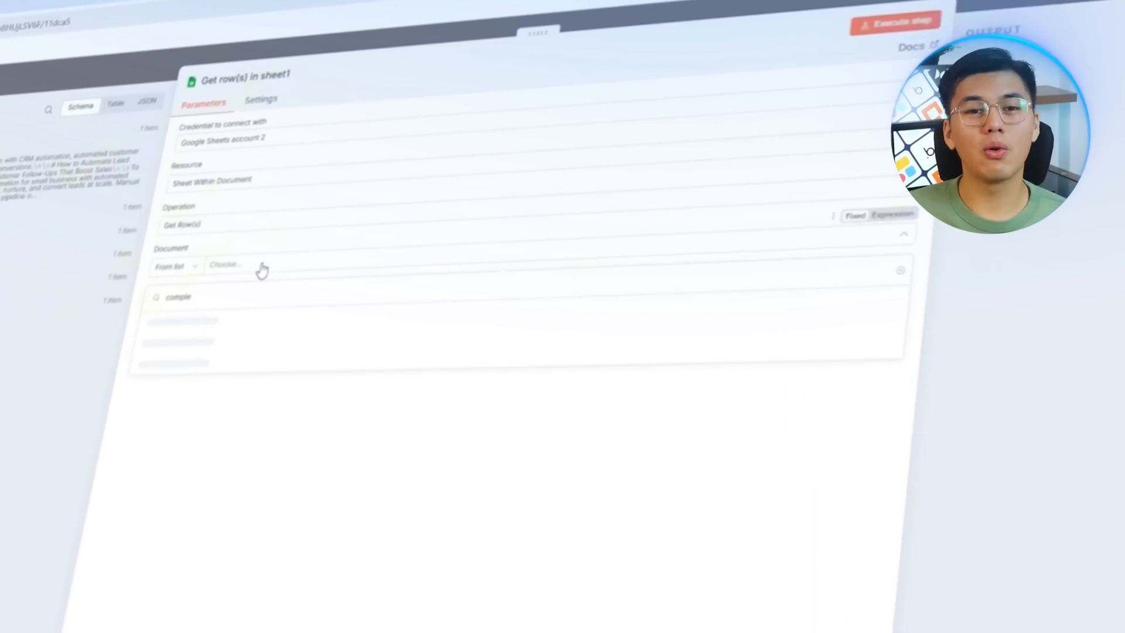
click(252, 332)
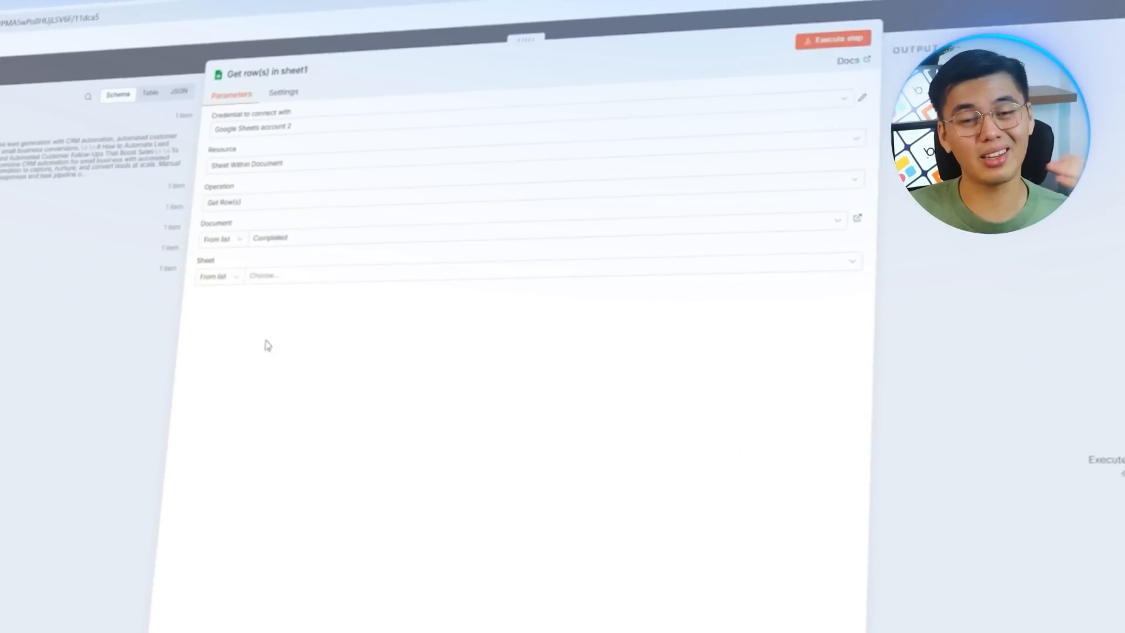
click(387, 252)
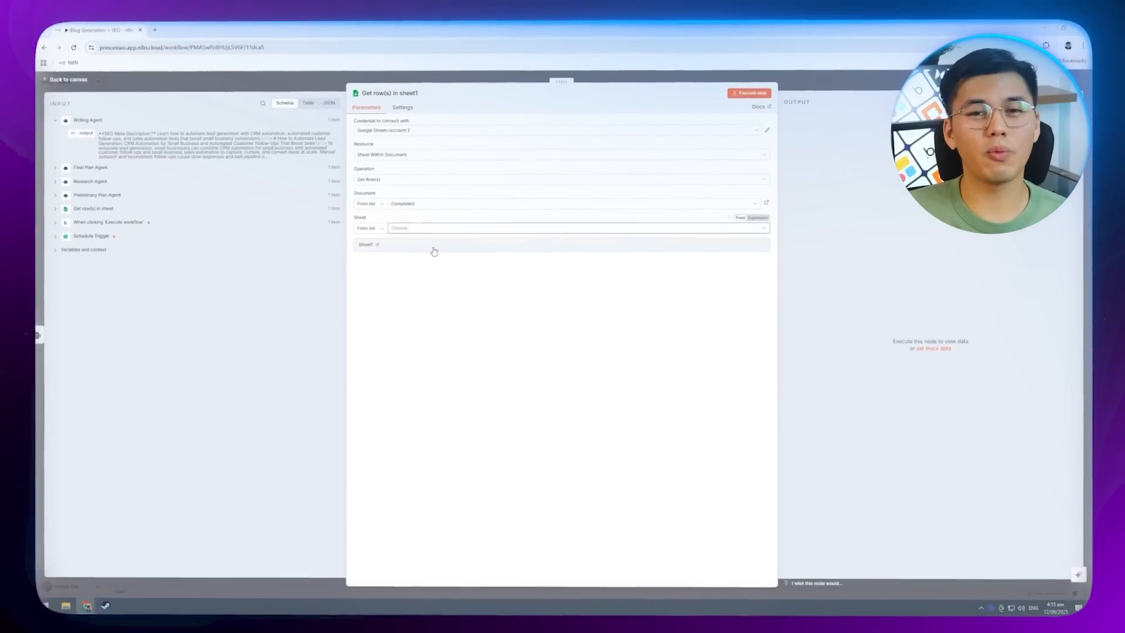
click(410, 248)
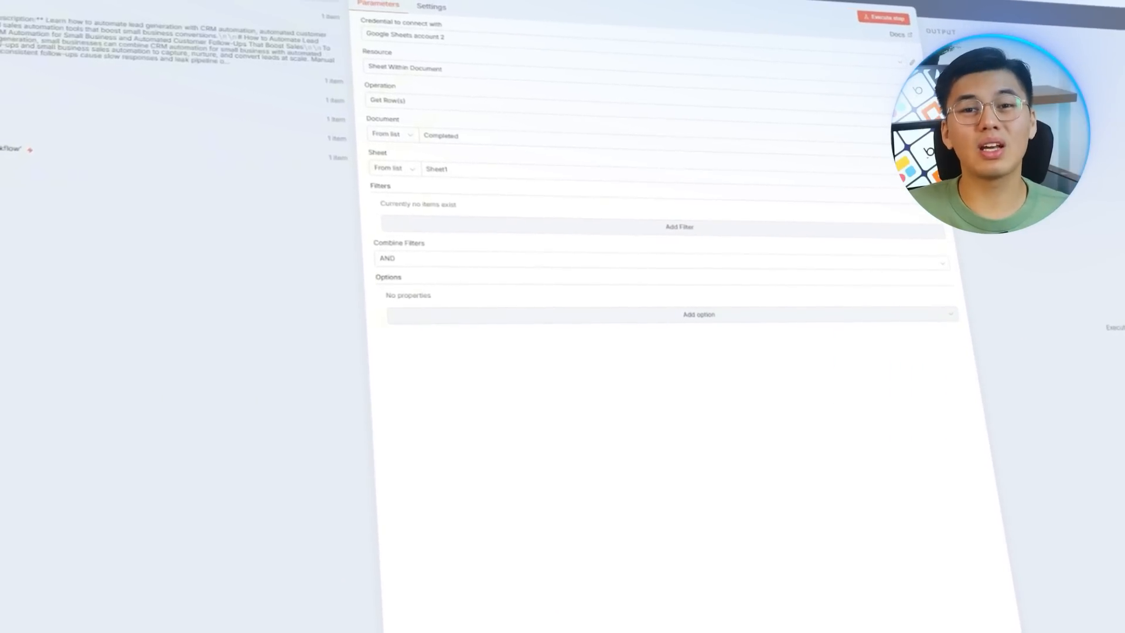
click(883, 18)
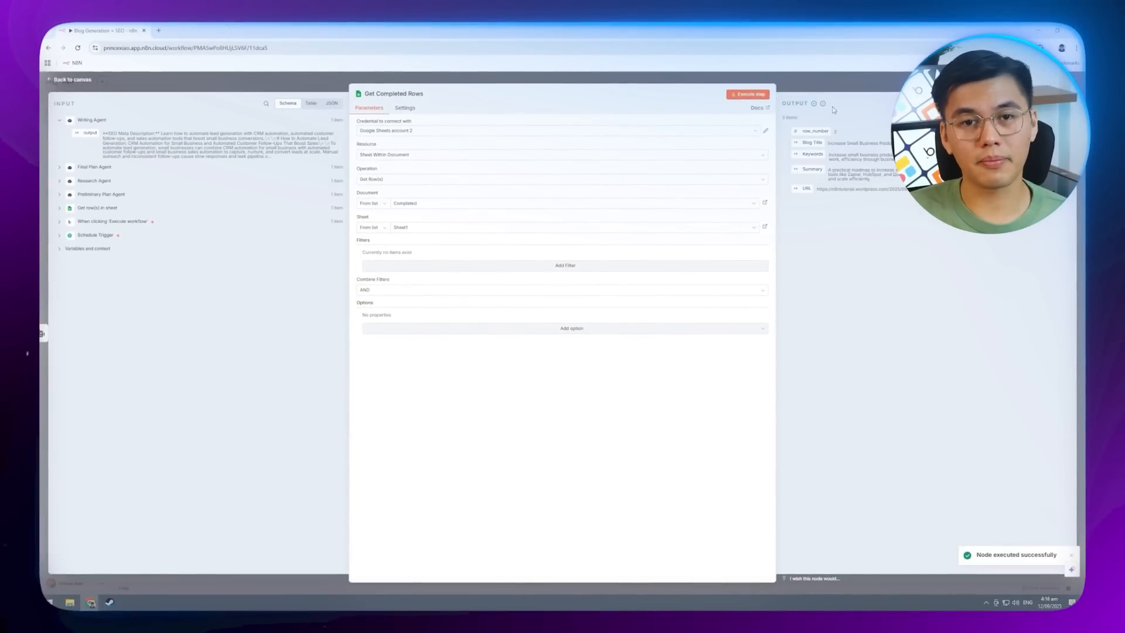
Add an Aggregate node after Get Completed Rows that combines All Item Data (Into a Single List), and execute it
key(Escape)
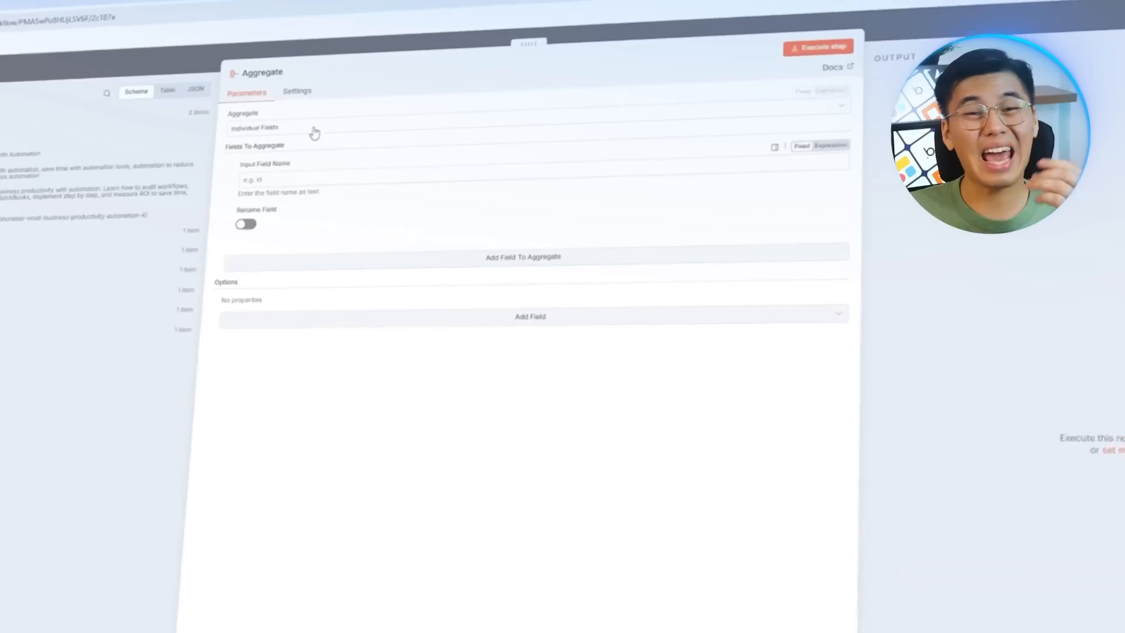
click(315, 133)
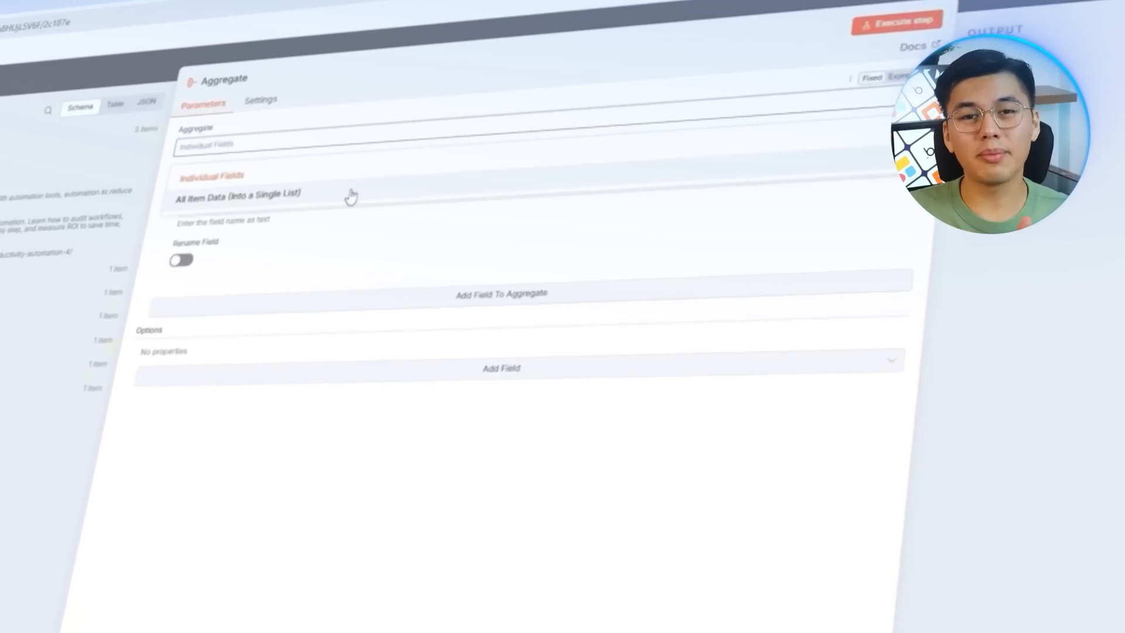
click(352, 171)
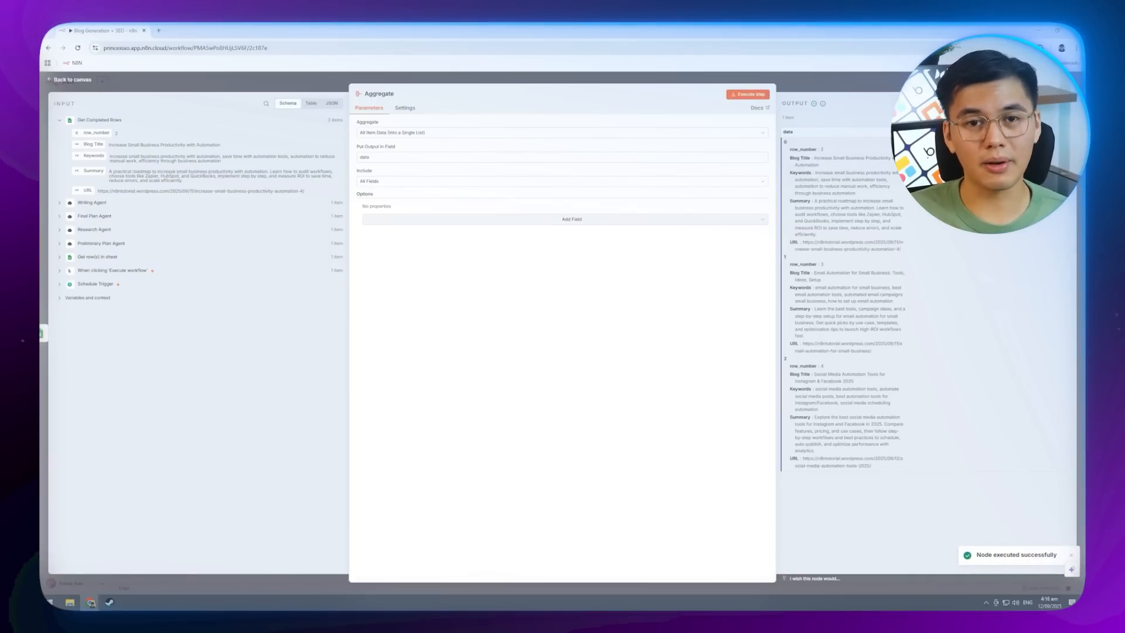
click(845, 83)
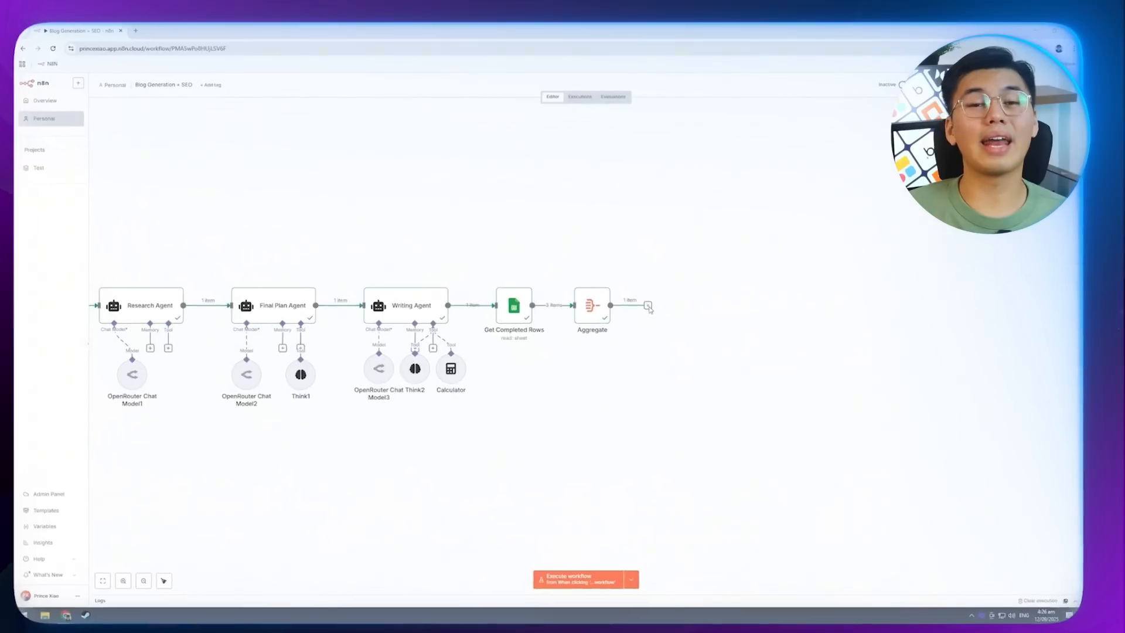
Add an AI Agent after Aggregate with a prompt passing the Writing Agent output as CurrentPostText and {{ $json.data }} as PreviousPostsJSON
click(648, 306)
click(984, 169)
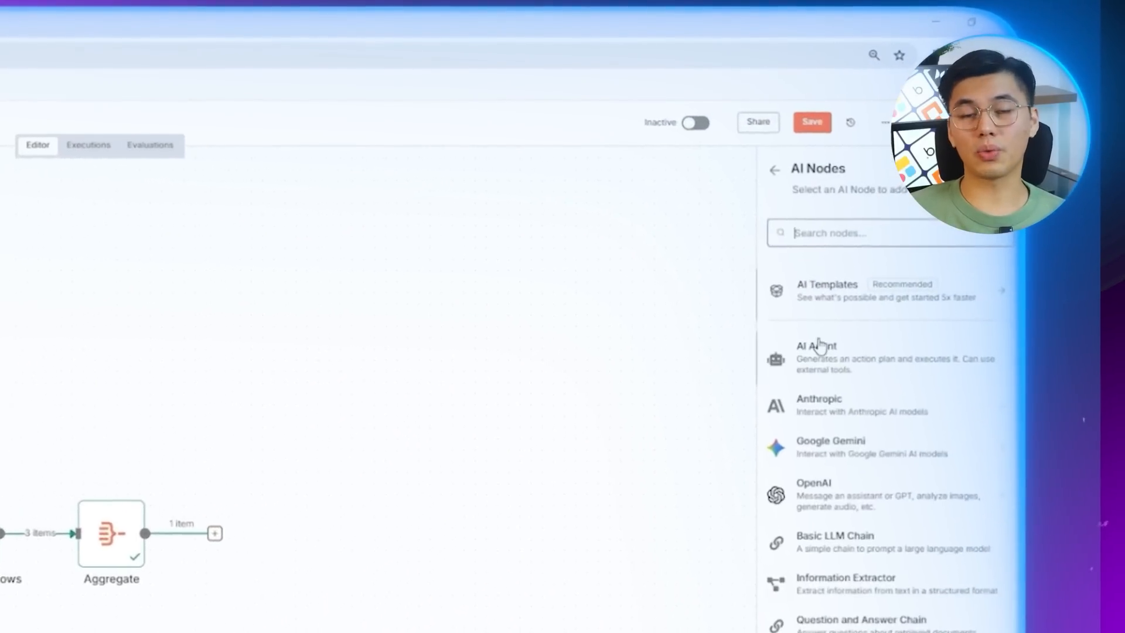
click(973, 203)
click(176, 345)
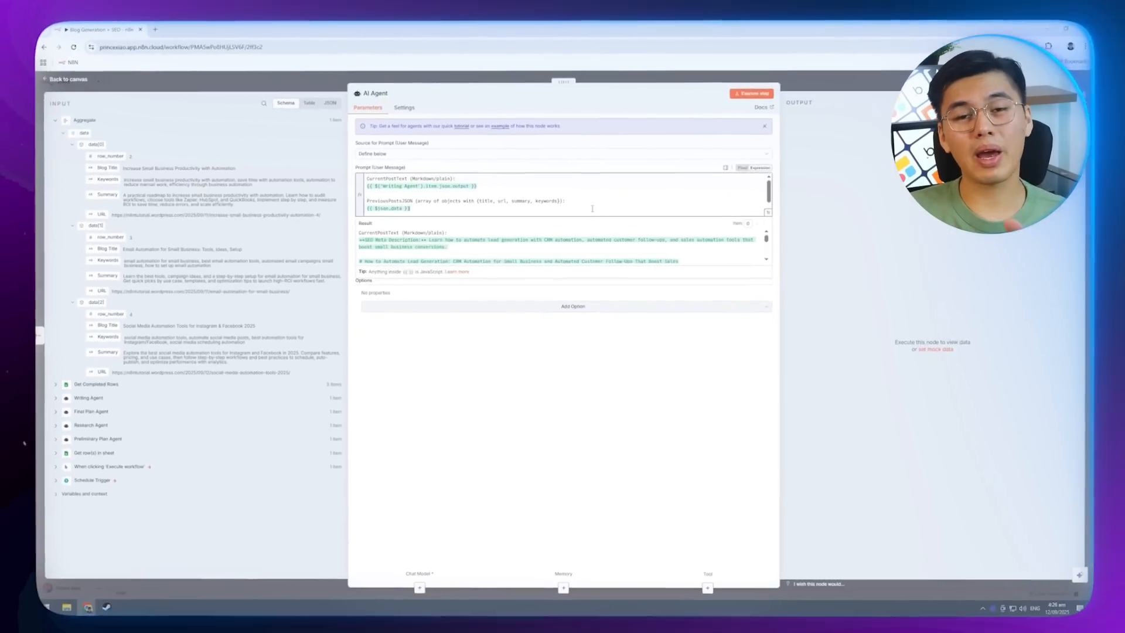
Add a System Message option to the agent containing the rules for adding internal links to a Markdown/plain-text blog post
click(503, 306)
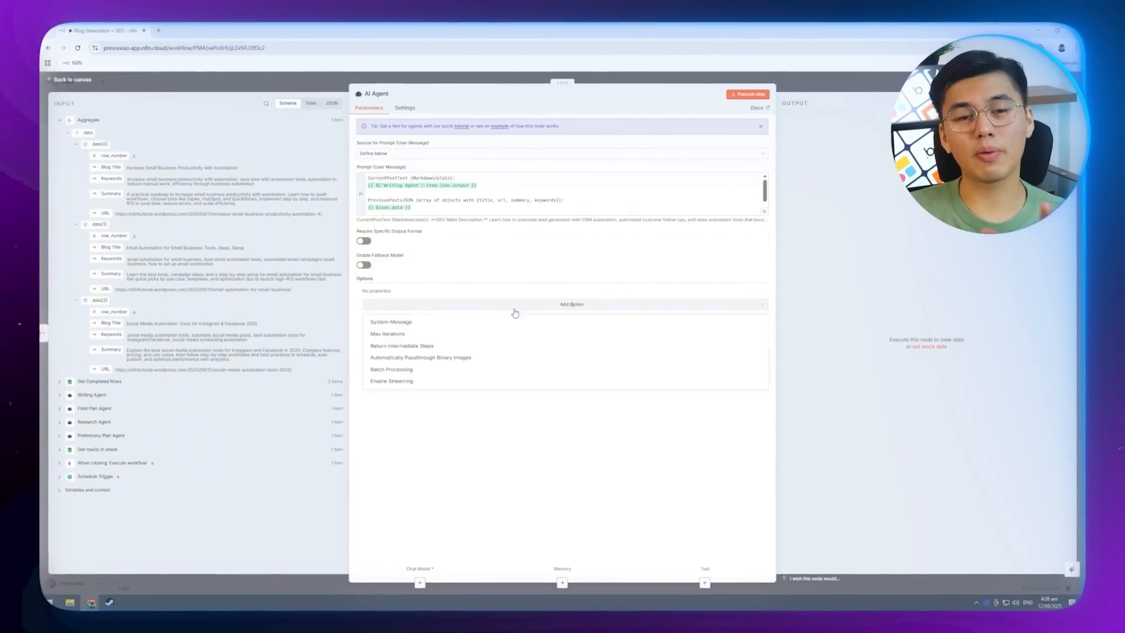
click(496, 327)
key(ctrl+a)
key(ctrl+v)
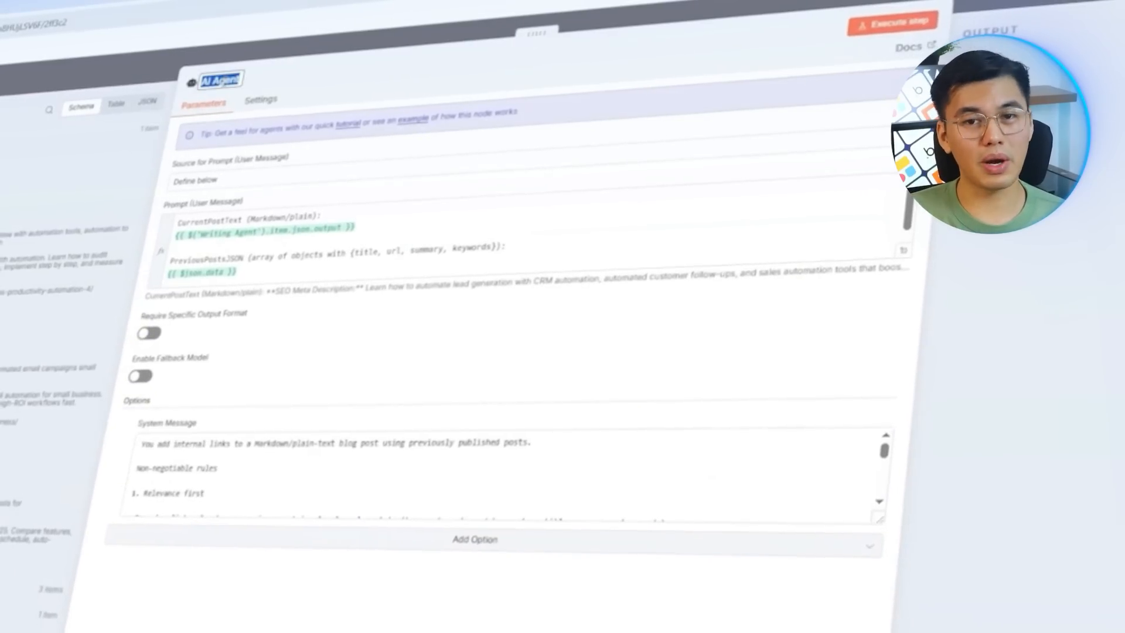
Rename the AI Agent node as Inline Links Agent
text(Inline Age)
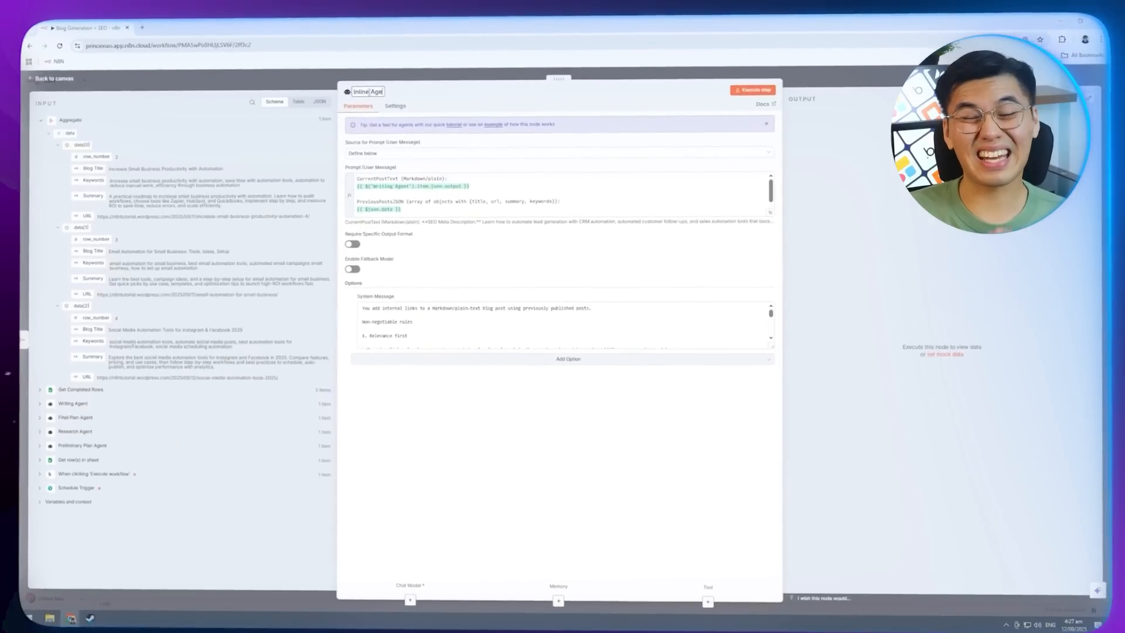
key(BackSpace)
key(BackSpace)
key(BackSpace)
text(Links)
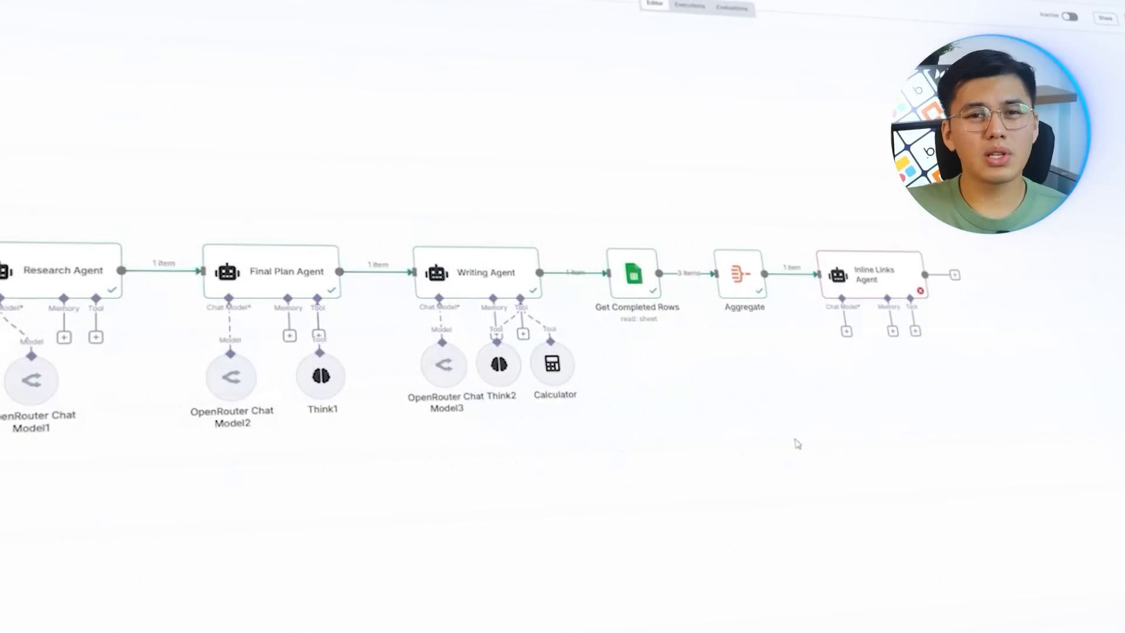
Attach an OpenRouter Chat Model to the Inline Links Agent and place it beneath the agent
click(843, 332)
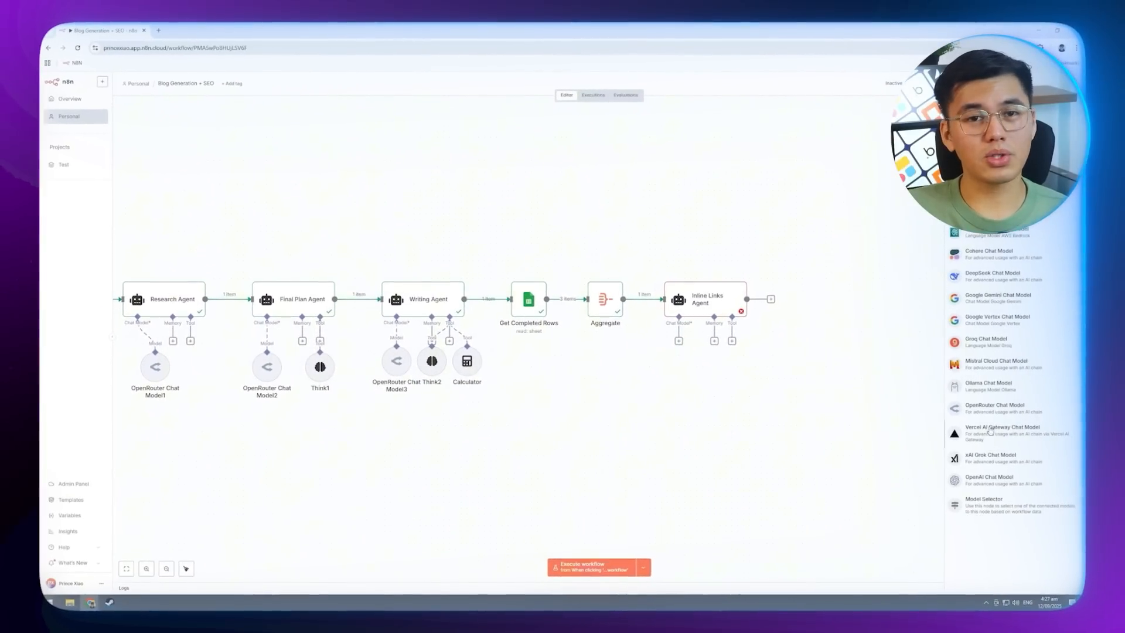
click(994, 408)
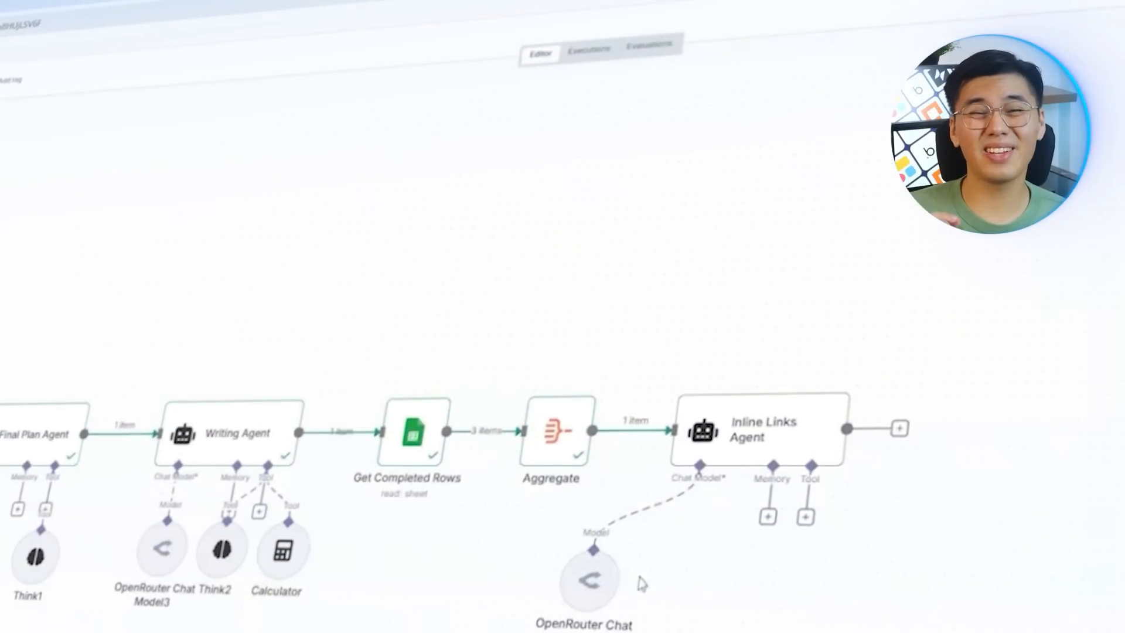
drag(591, 581, 691, 547)
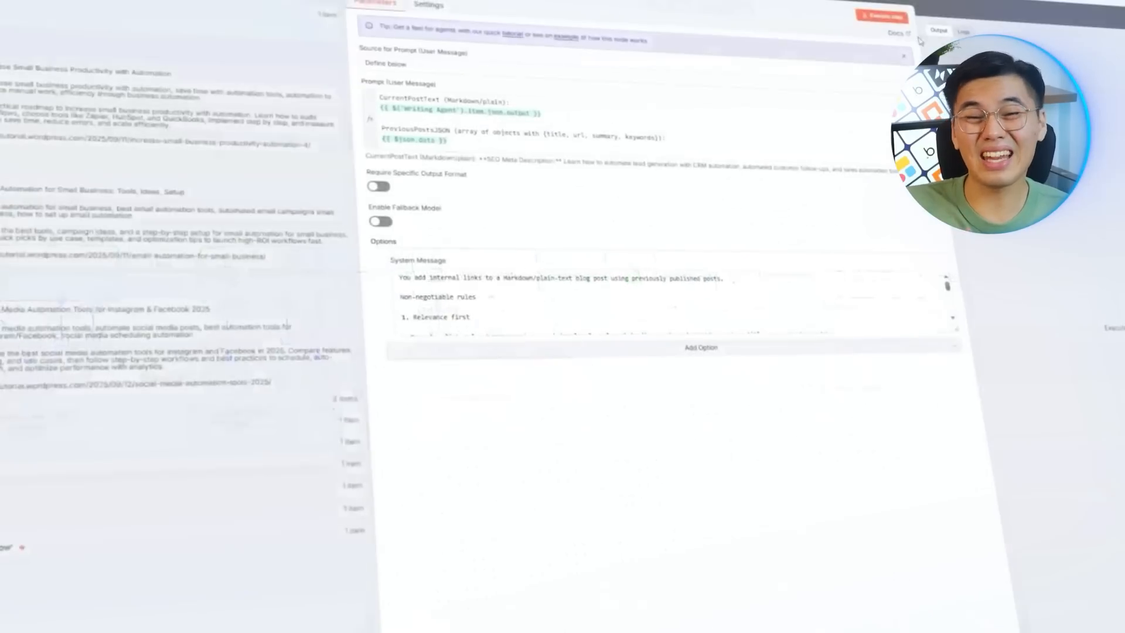
Execute the Inline Links Agent and open the node from the canvas to check its output
click(880, 19)
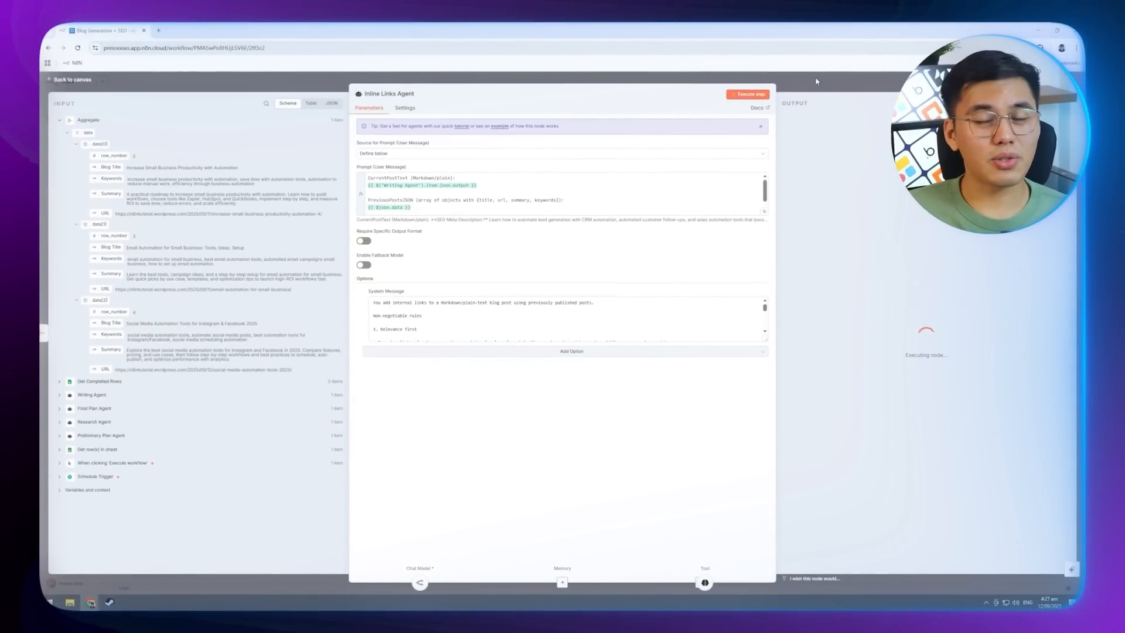
click(811, 79)
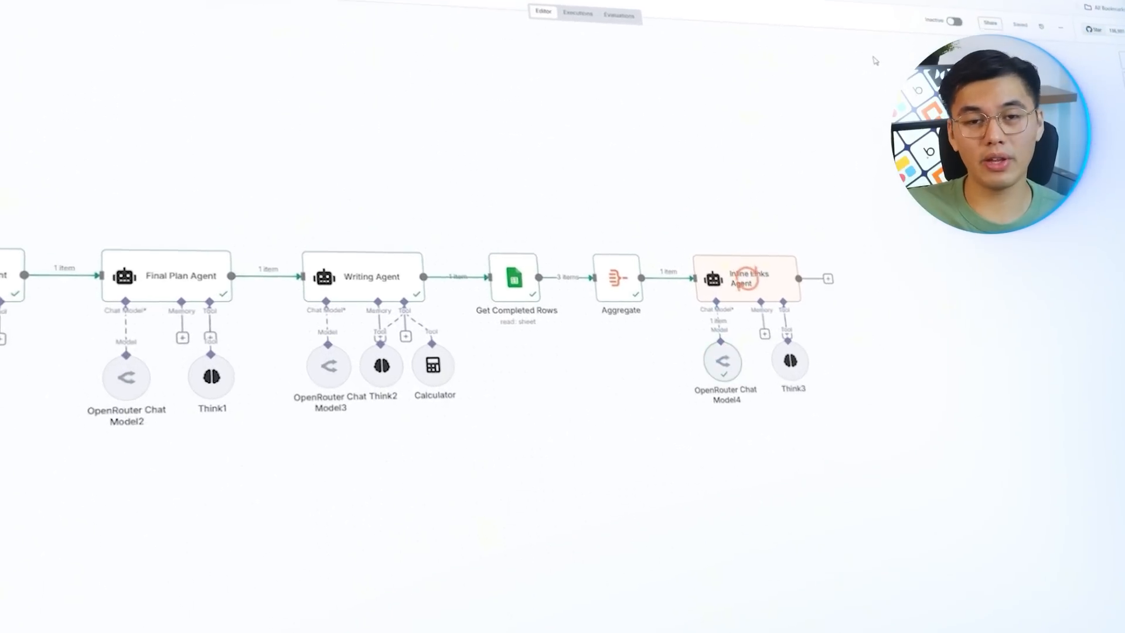
double_click(756, 273)
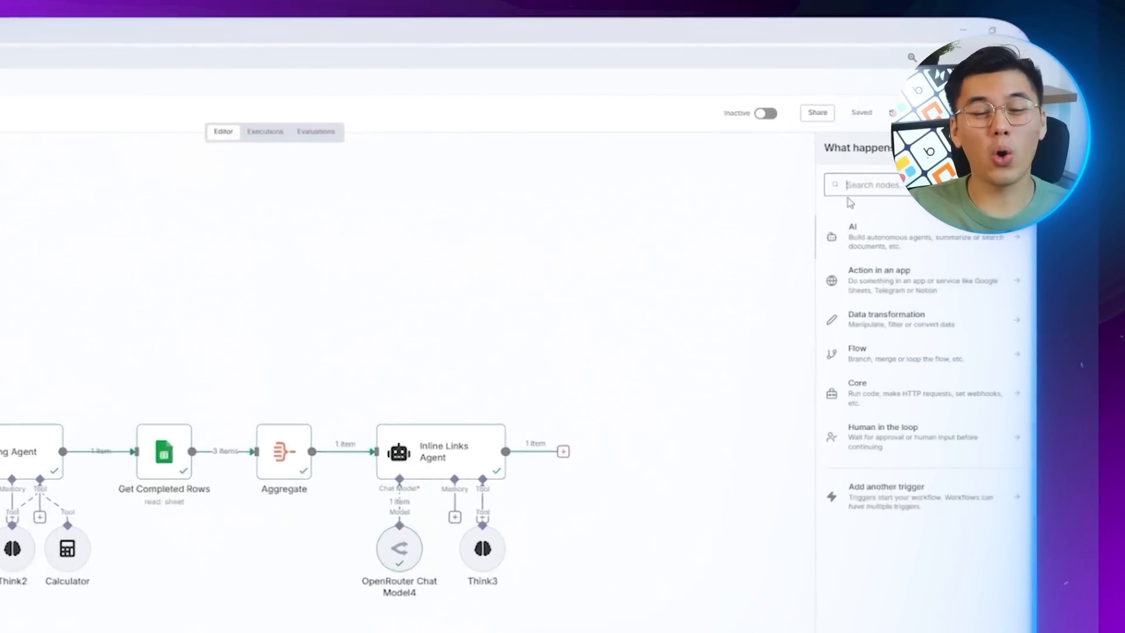
Add an OpenAI Message a Model node after the Inline Links Agent and choose GPT-5-CHAT-LATEST as its model
text(openai)
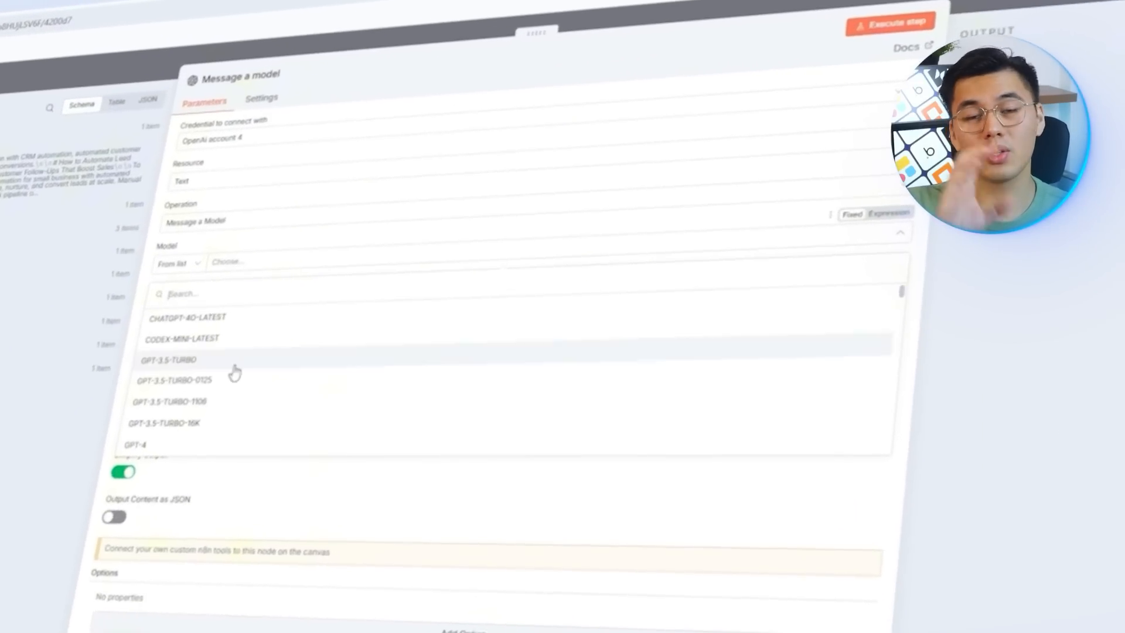
scroll(234, 373, down, 10)
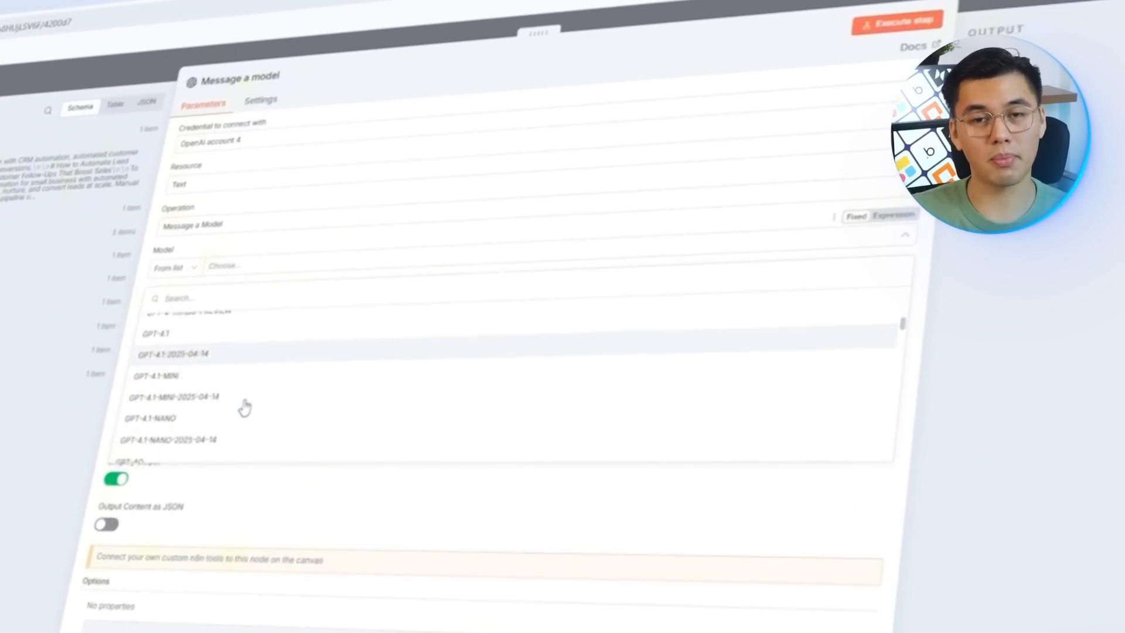
scroll(244, 409, down, 5)
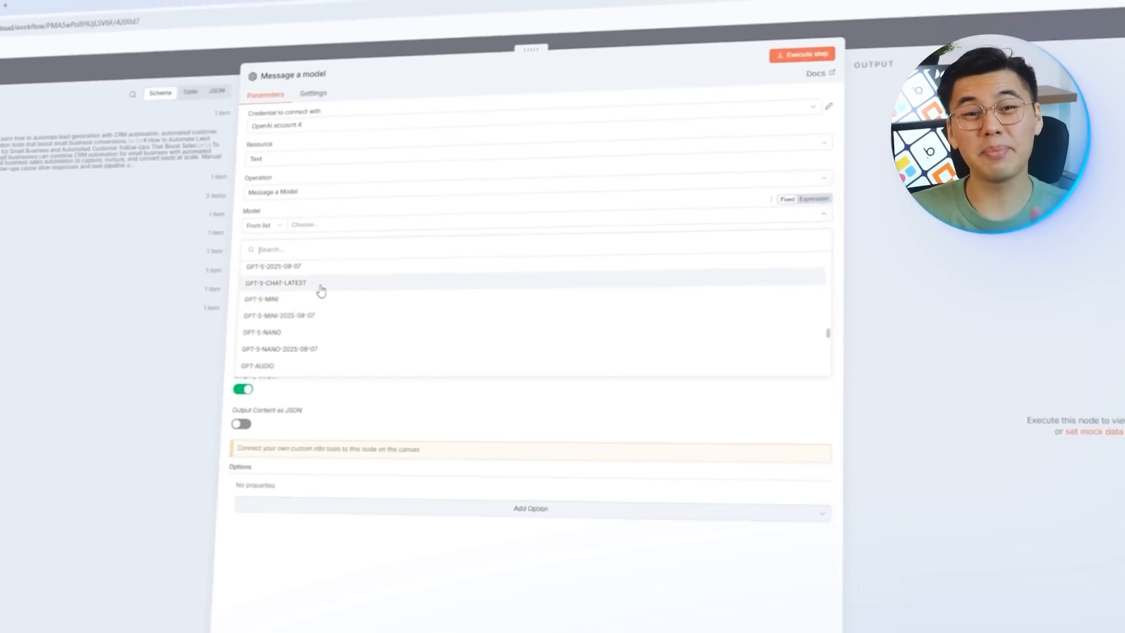
click(246, 404)
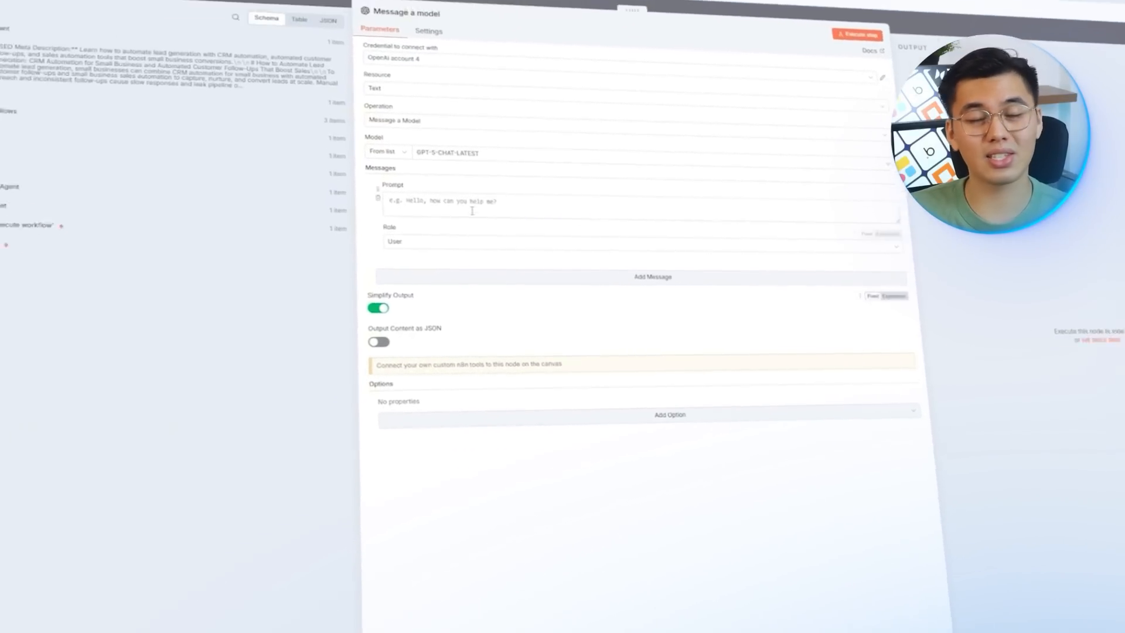
Enter a user prompt converting {{ $json.output }} into WordPress-ready HTML, and add a System message with the professional blog formatter rules
click(495, 195)
text(Convert the following blog draft into WordPress-ready HTML following the rules in the system prompt.  {{ $json.output }}  Return only the final HTML code. Do not add explanations or commentary.)
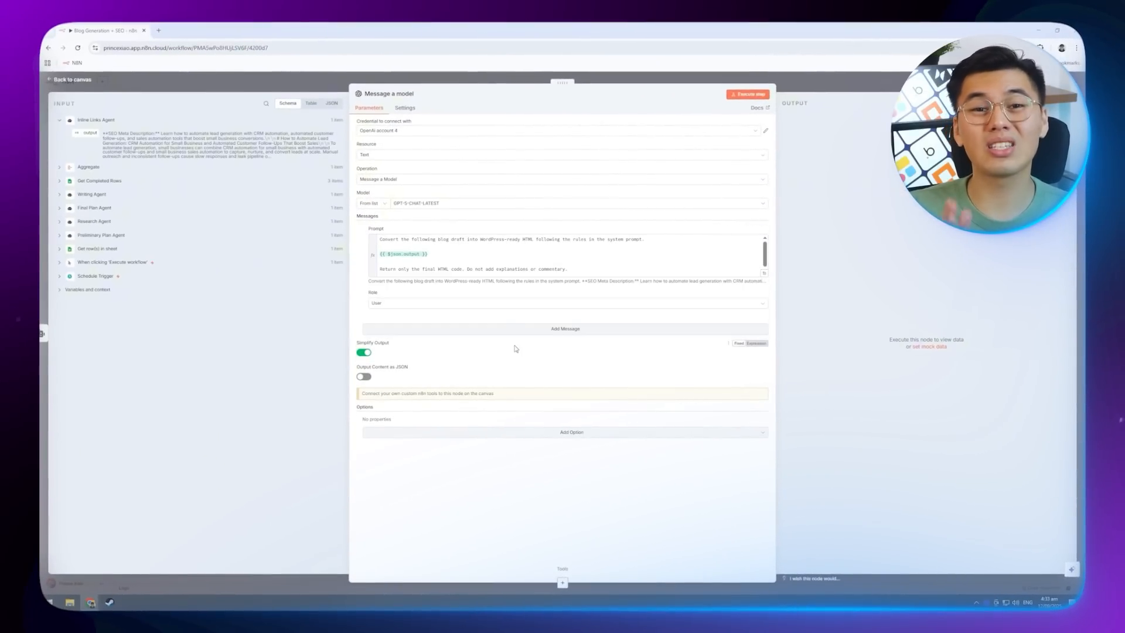
click(519, 332)
click(439, 371)
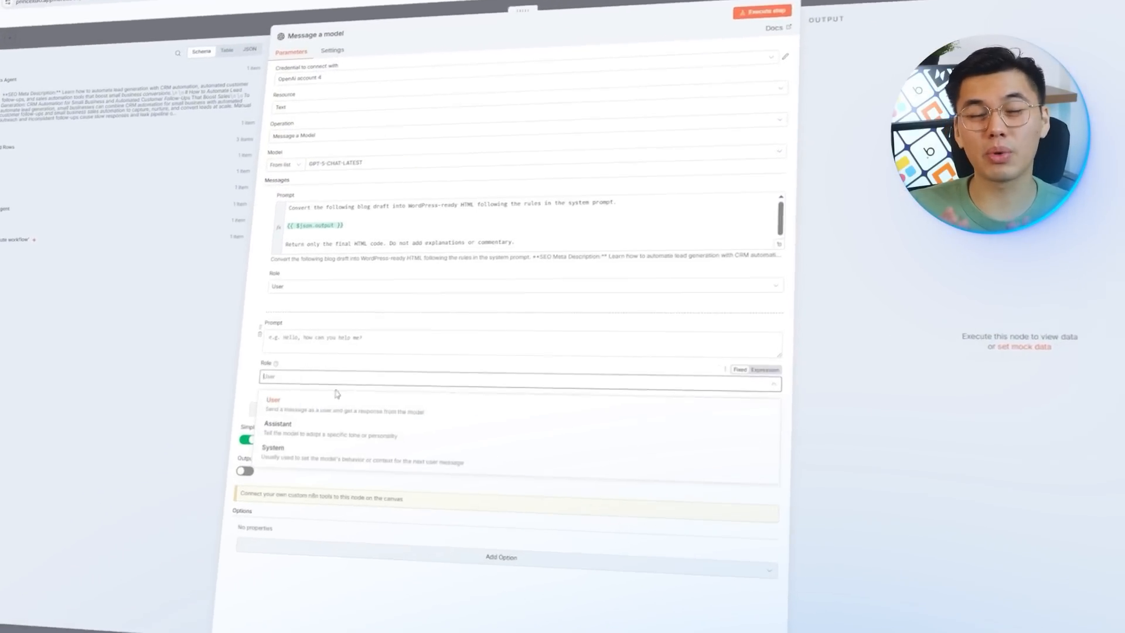
click(433, 428)
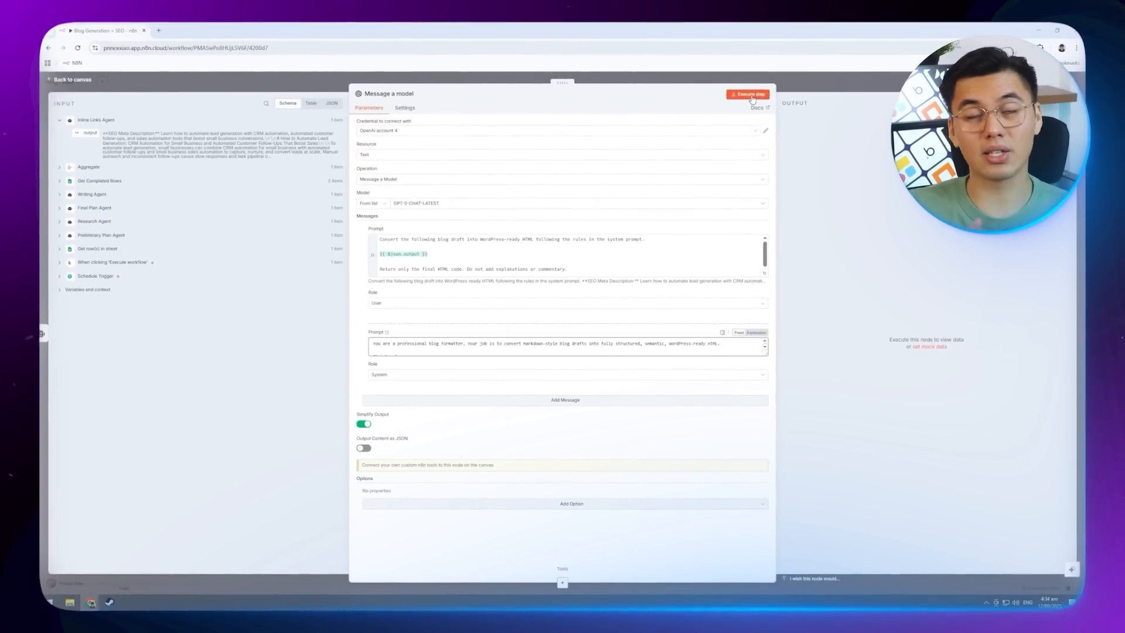
Execute the Message a model node and look through the HTML content it generates
click(749, 95)
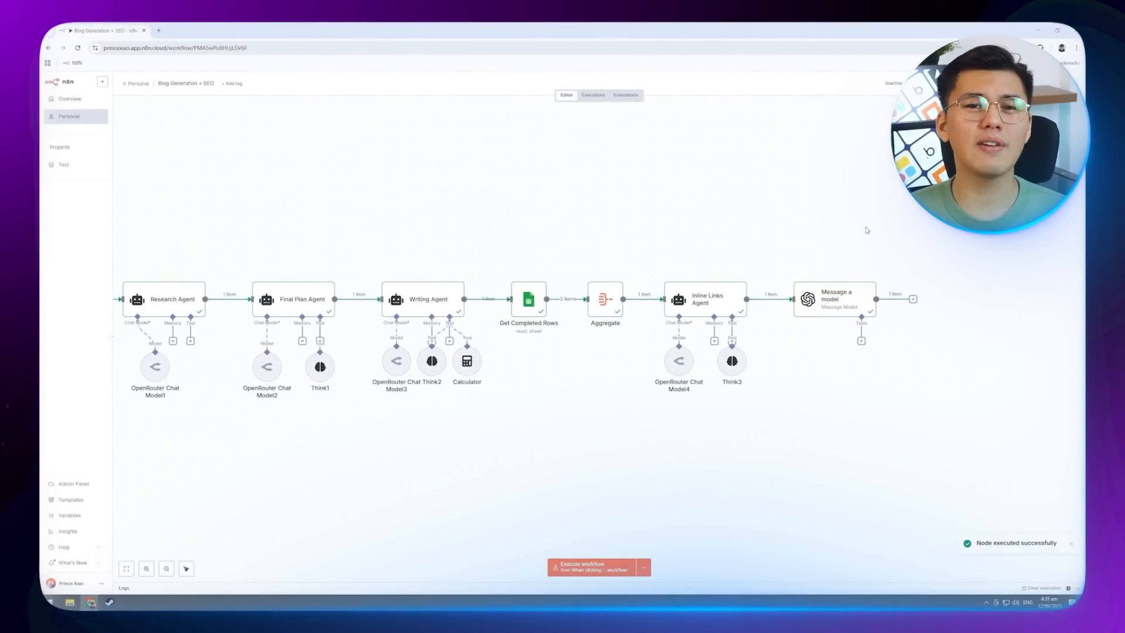
scroll(568, 272, right, 5)
double_click(602, 302)
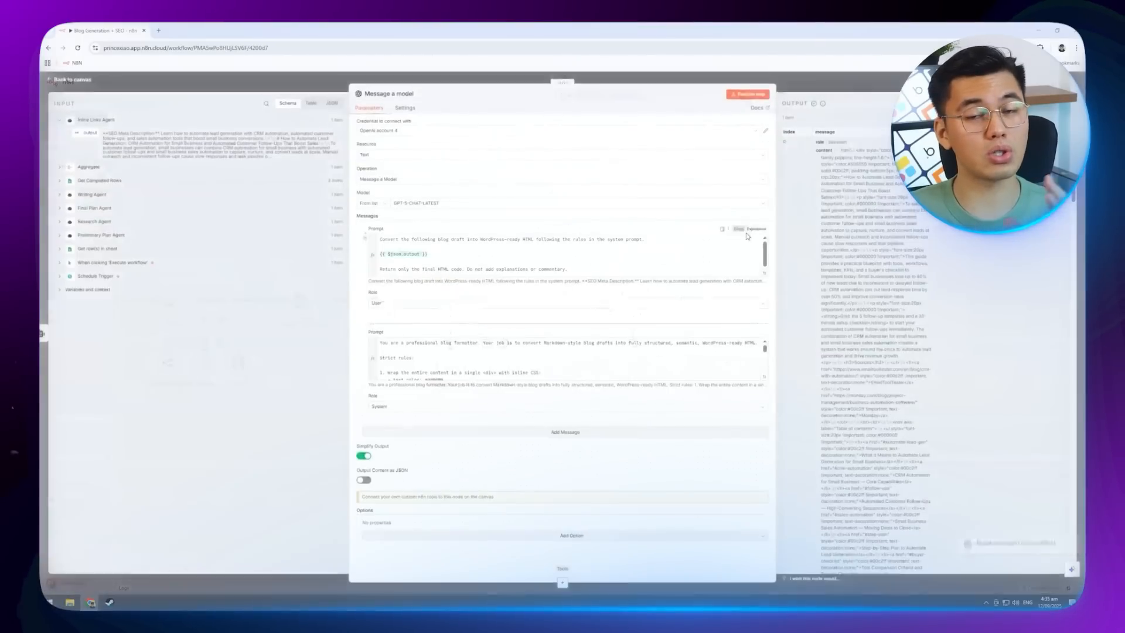
scroll(839, 166, down, 8)
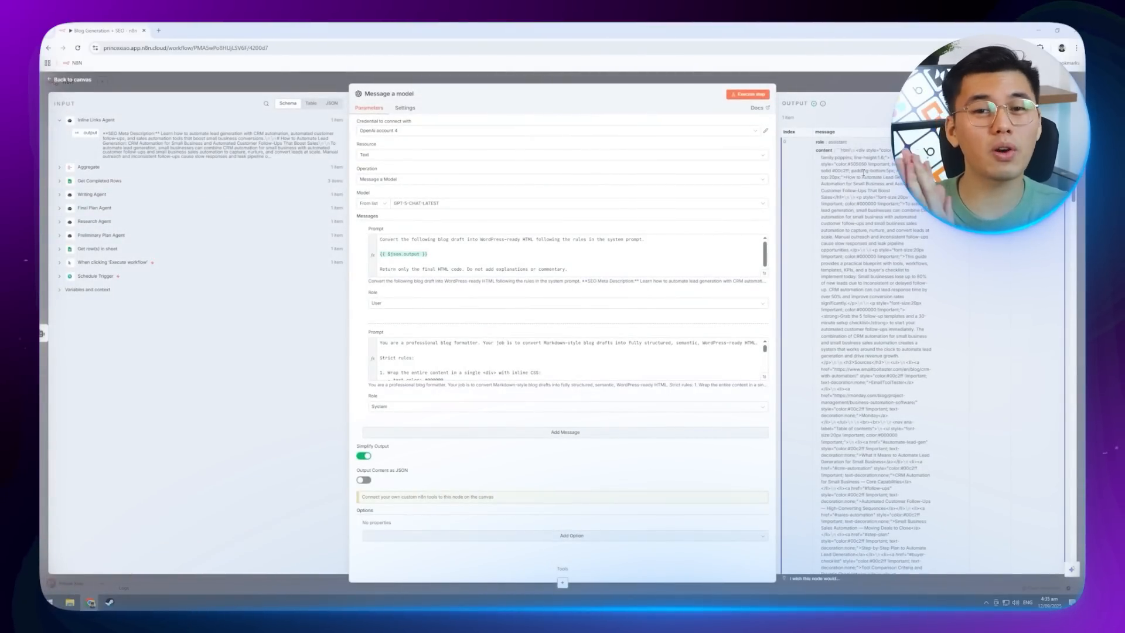
scroll(844, 220, up, 10)
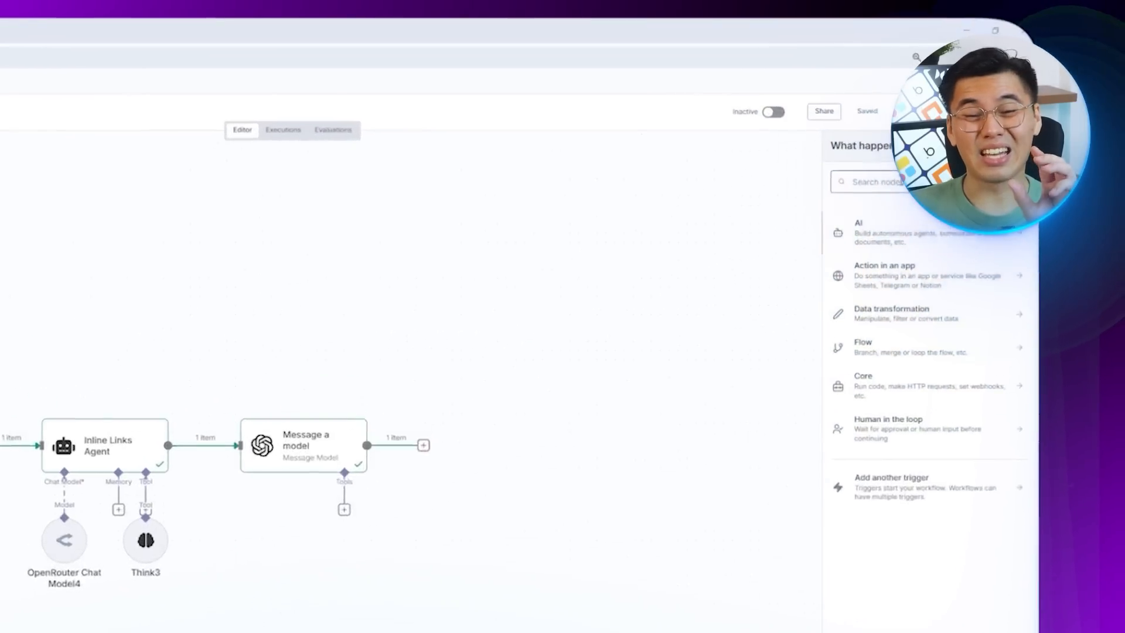
Add an Edit Fields (Set) node after Message a model and map the sheet row's Cluster value to a field named cluster
text(edit)
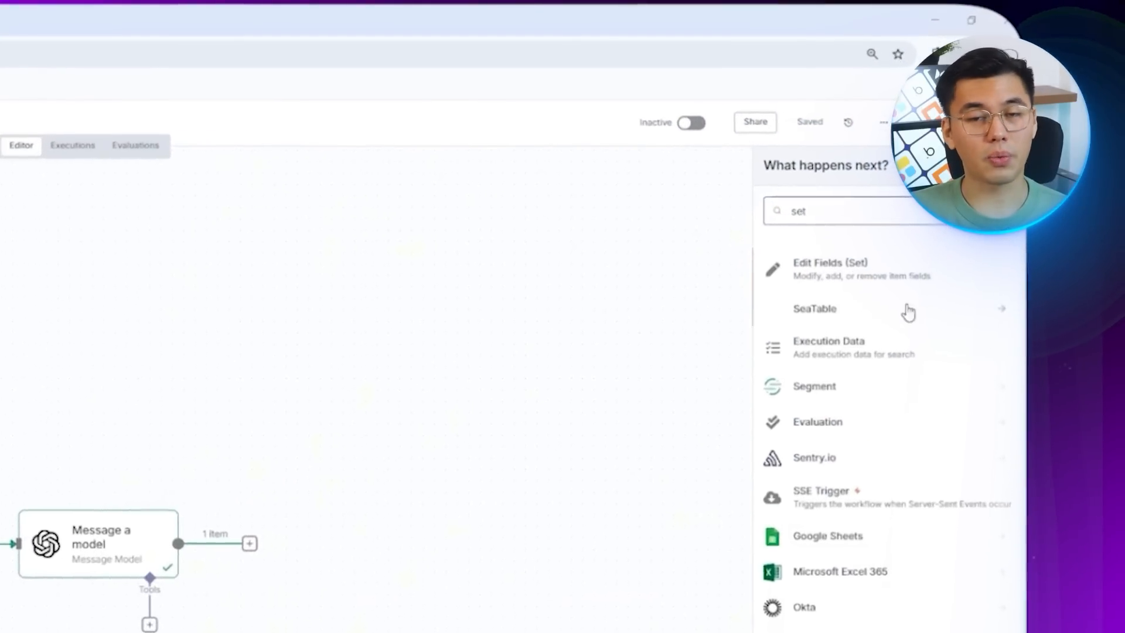
click(867, 222)
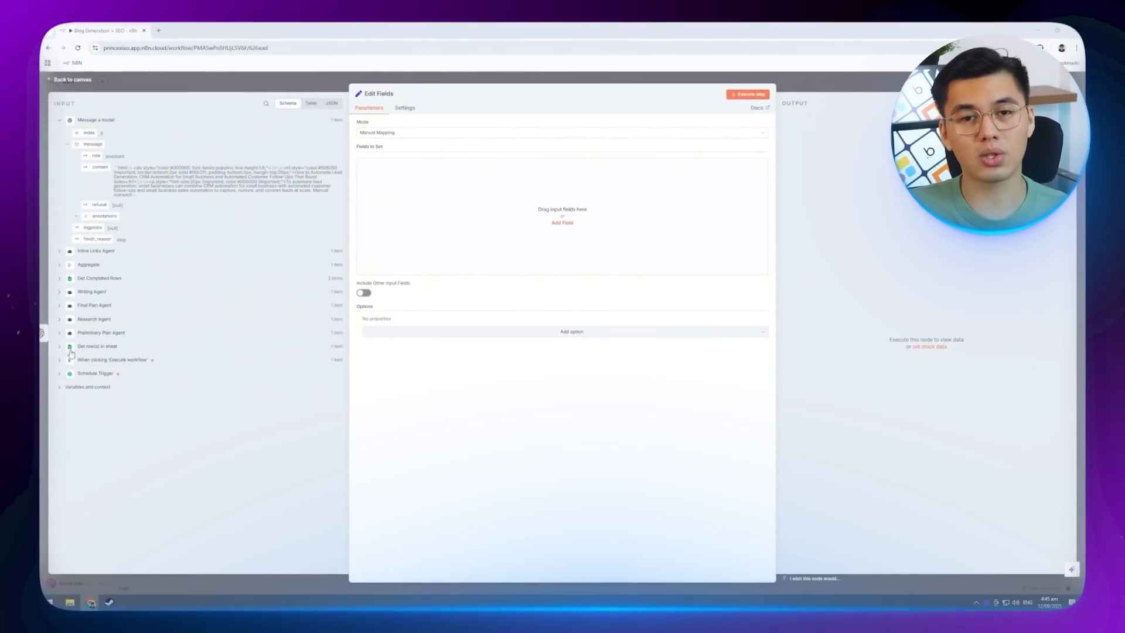
click(60, 347)
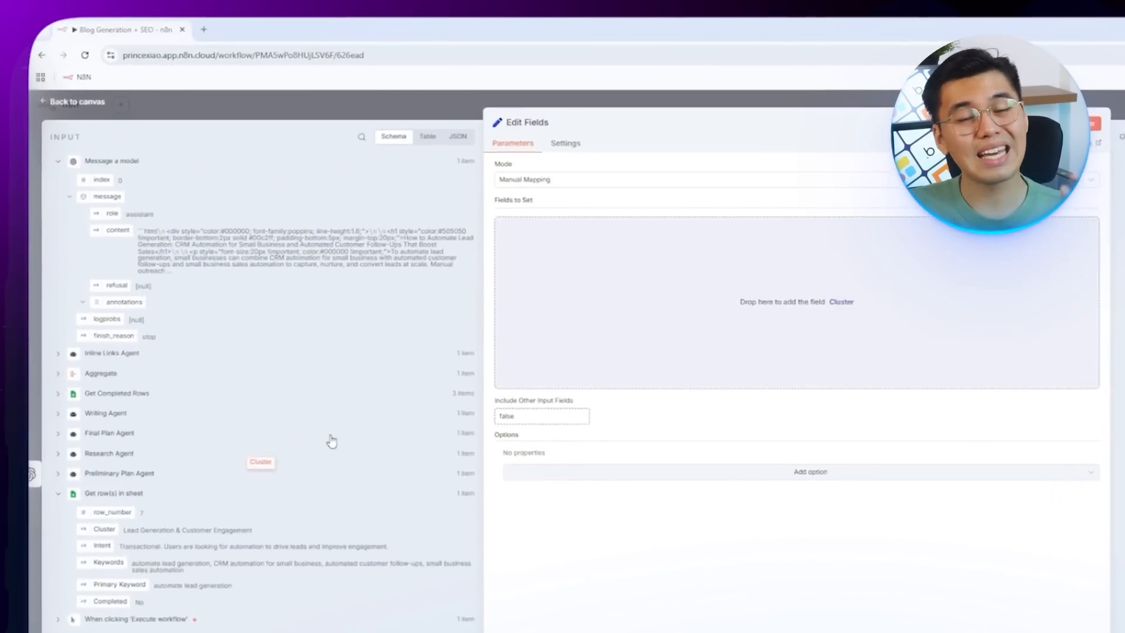
drag(90, 370, 438, 263)
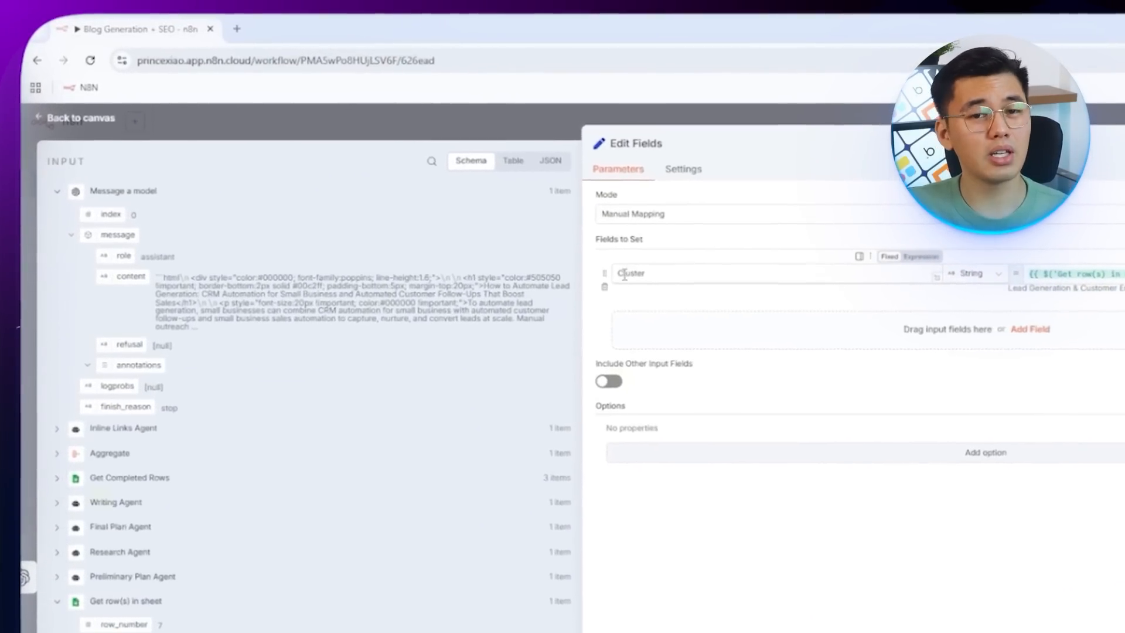
key(Home)
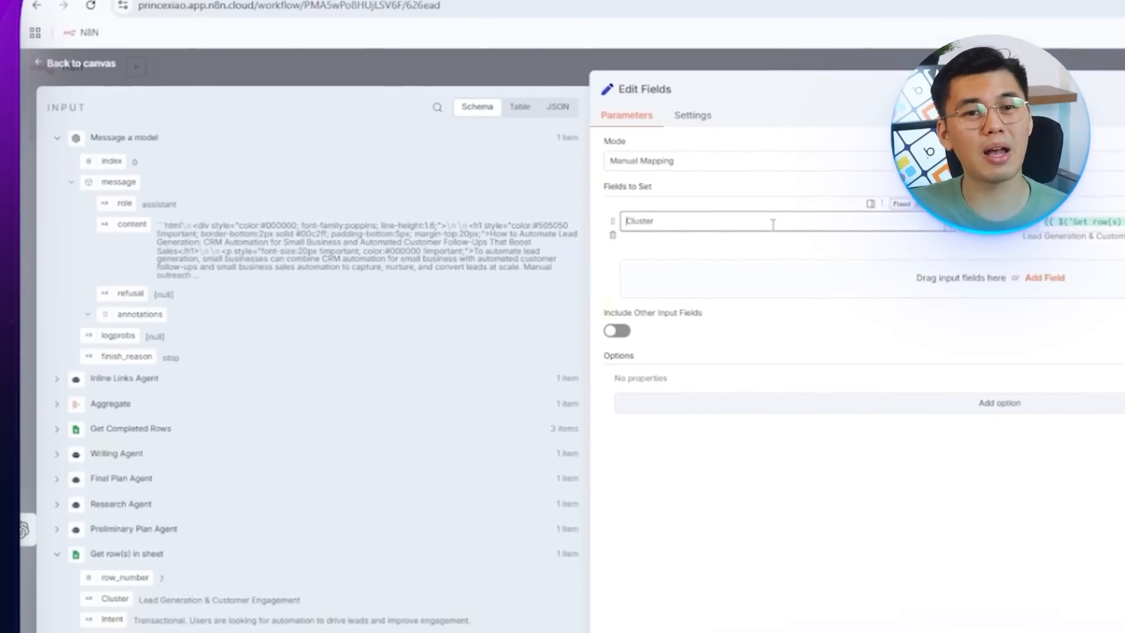
key(Delete)
text(c)
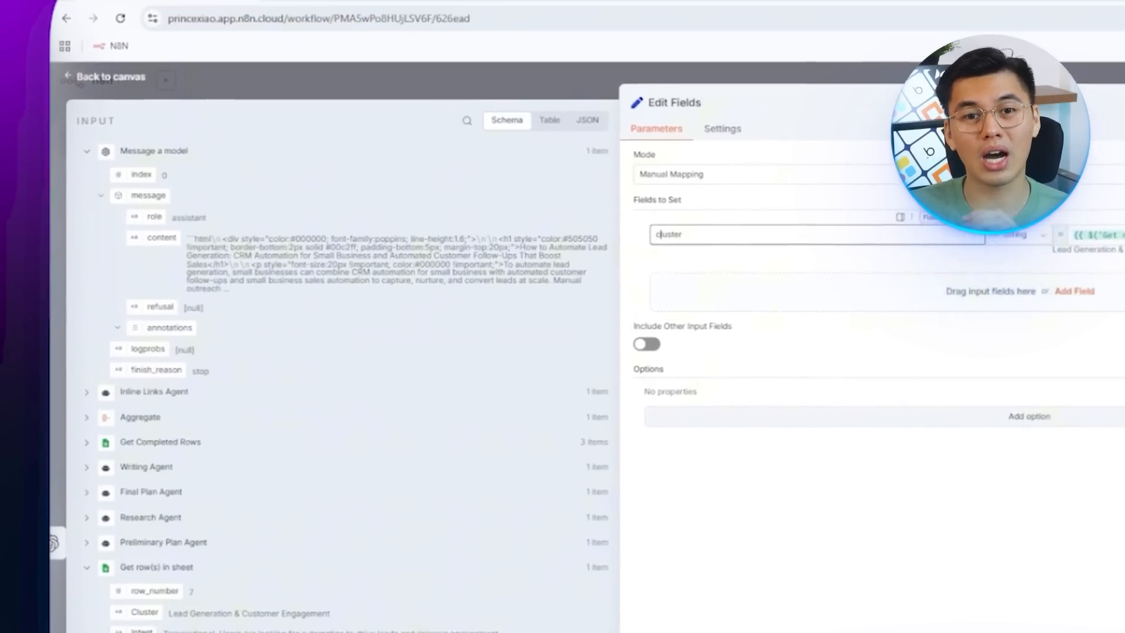
Map the sheet row's Intent, Keywords and Primary Keyword values to fields named Intent, keywords and primary_keyword in the Edit Fields node
drag(111, 544, 724, 208)
drag(137, 632, 756, 378)
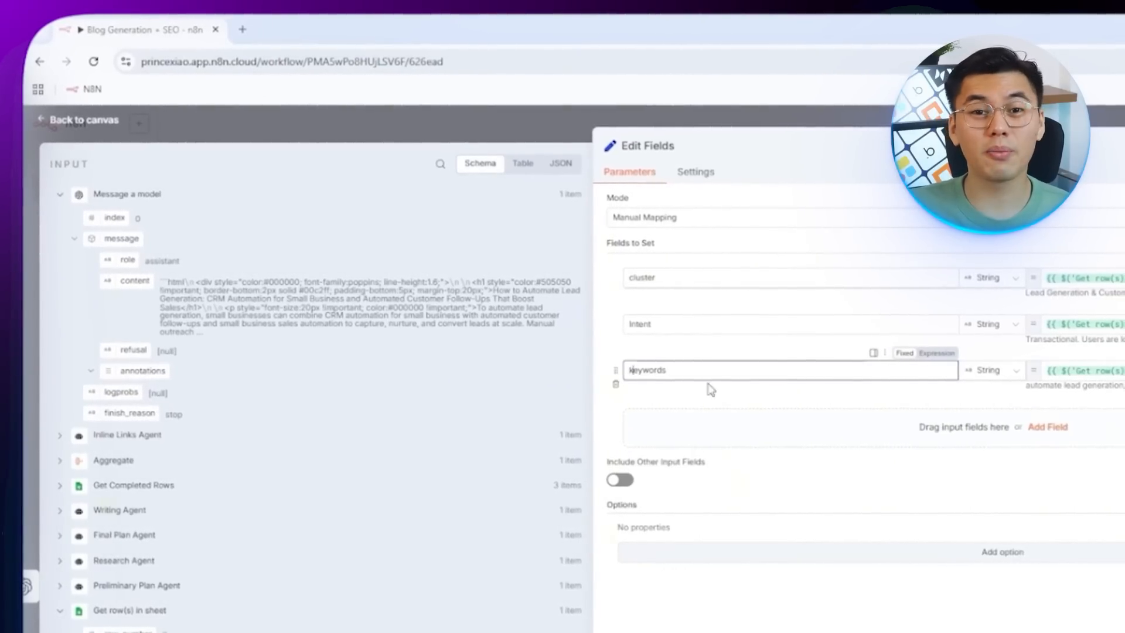
click(663, 438)
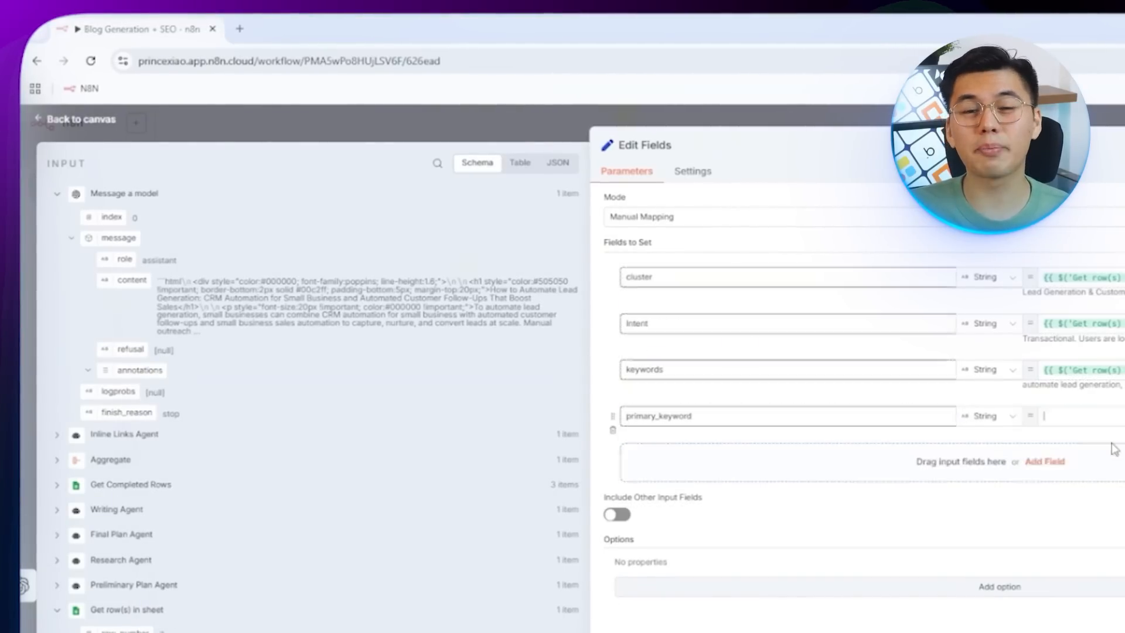
Add a field named html and map it to the message content from Message a model
click(684, 469)
click(684, 465)
text(html)
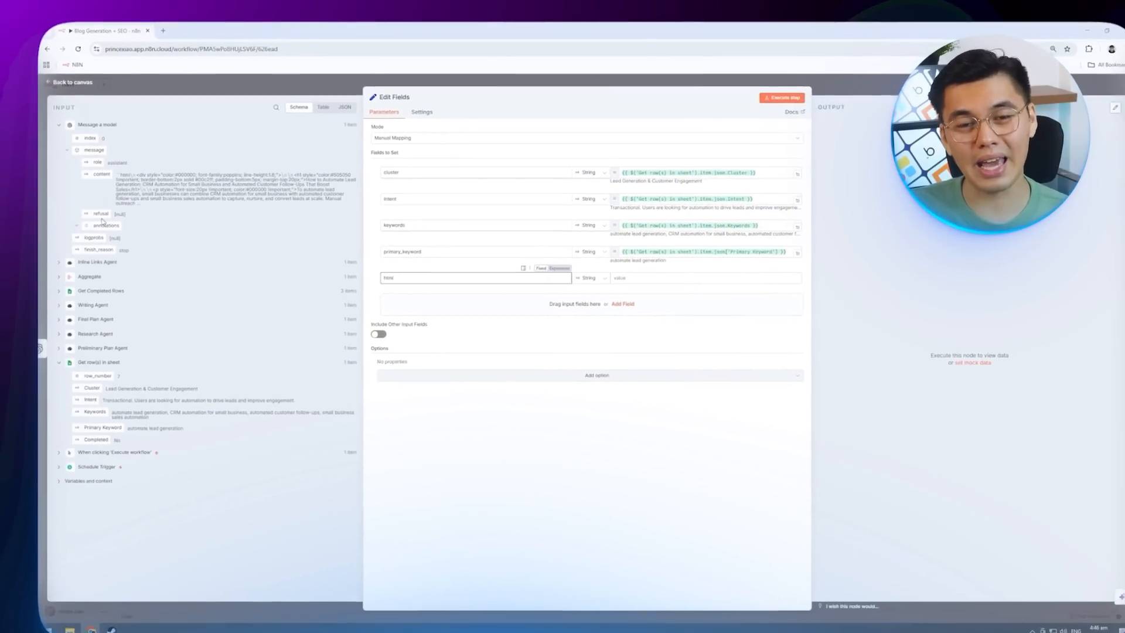
drag(102, 174, 649, 279)
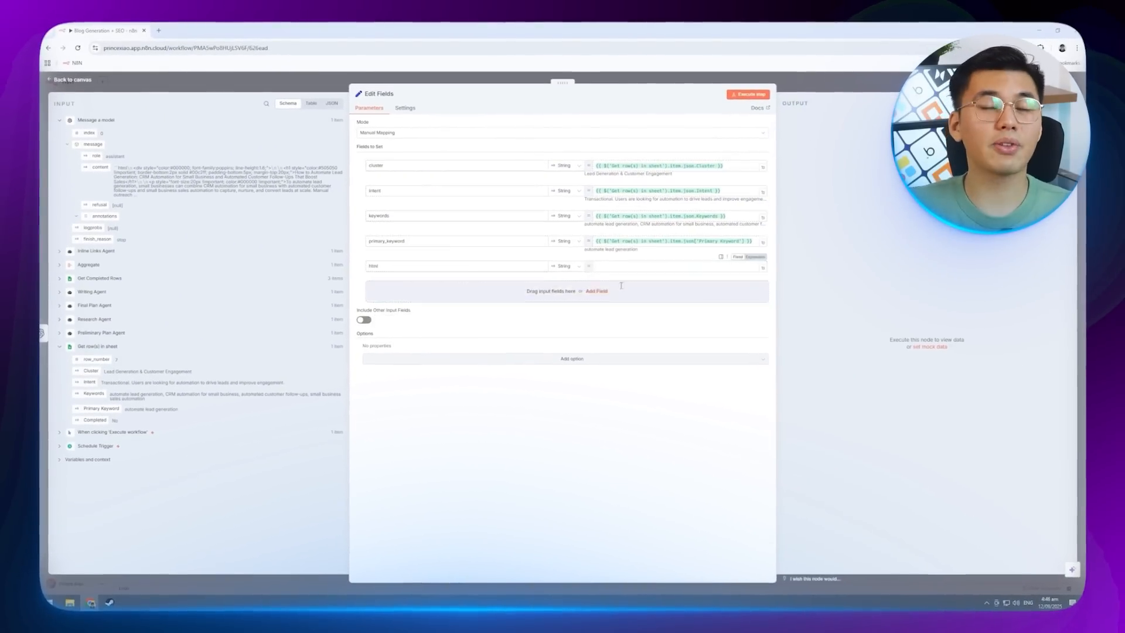
Add a field named final_output and map it to the Writing Agent's output
click(492, 302)
click(441, 291)
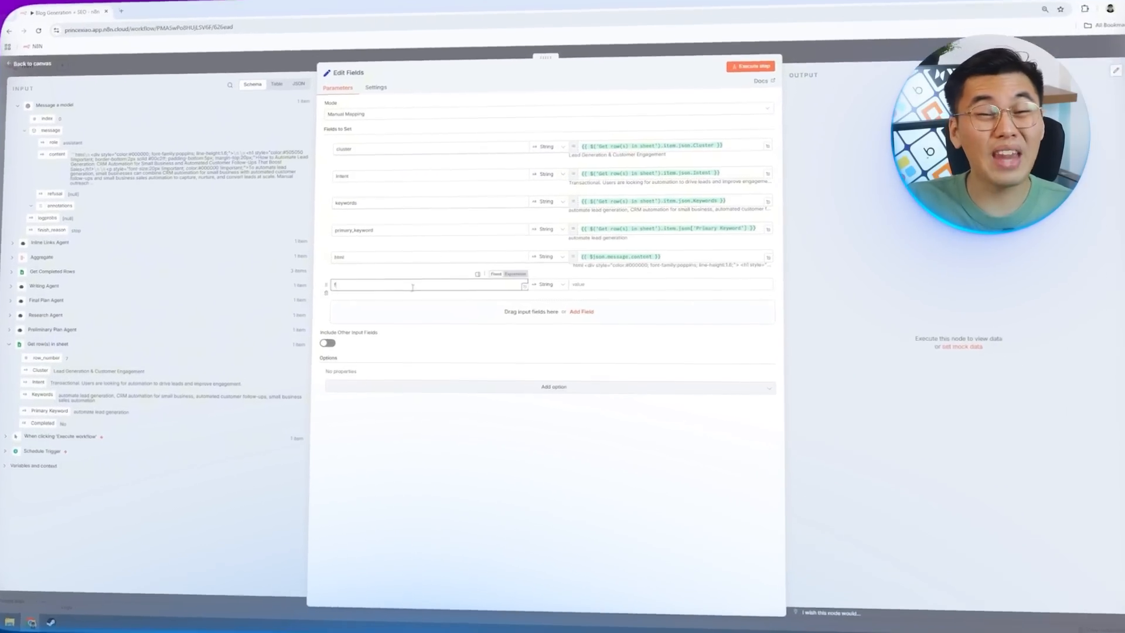
text(final_output)
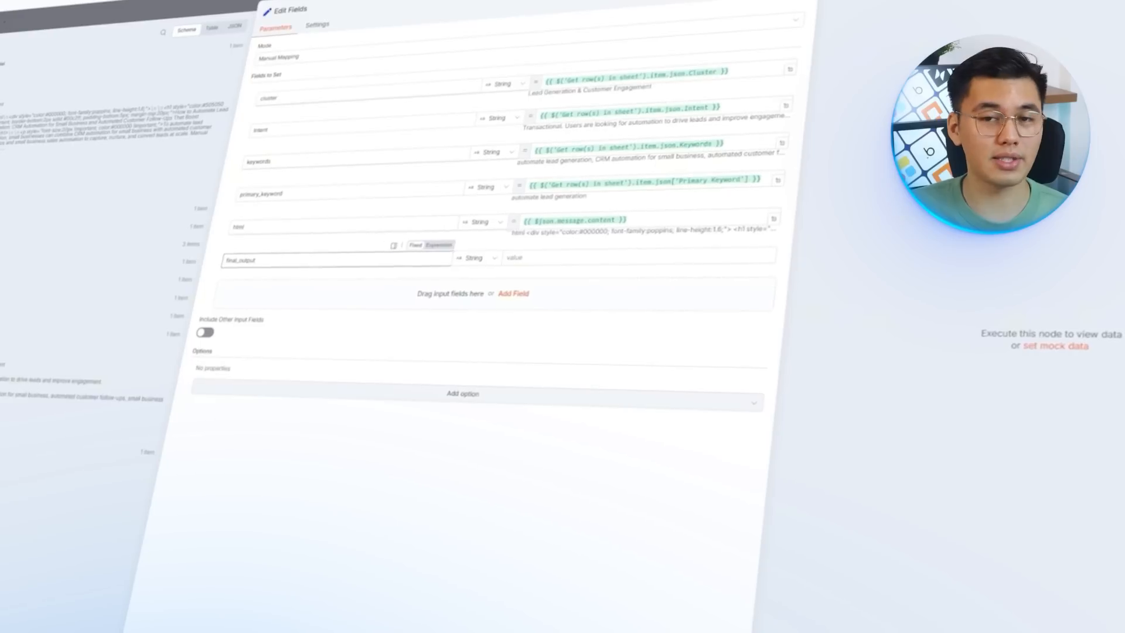
drag(43, 303, 617, 287)
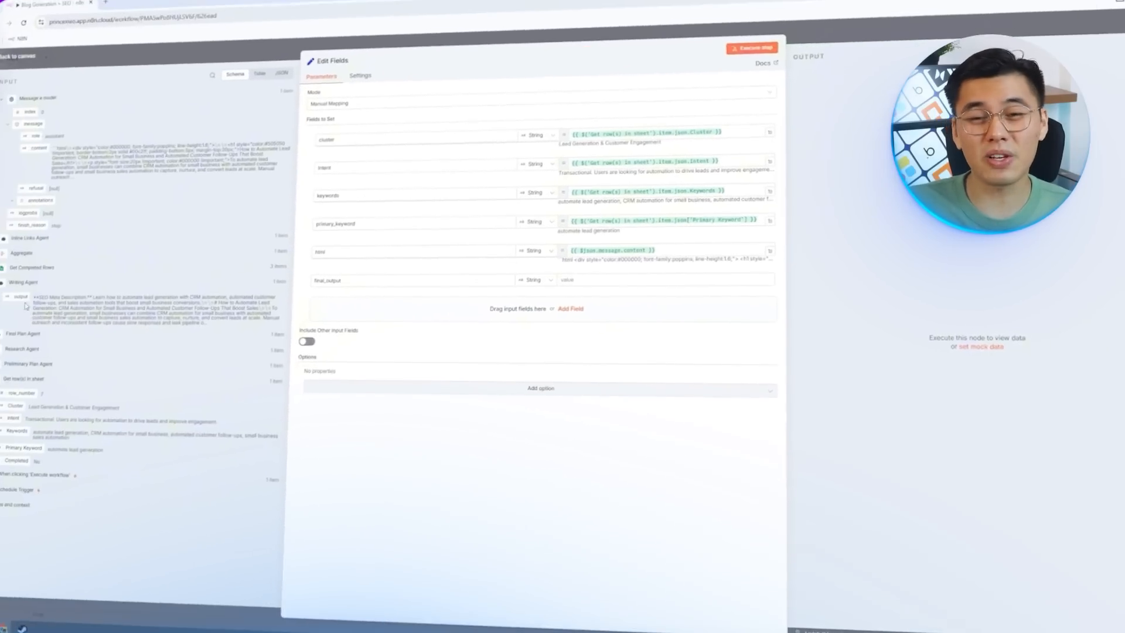
click(500, 354)
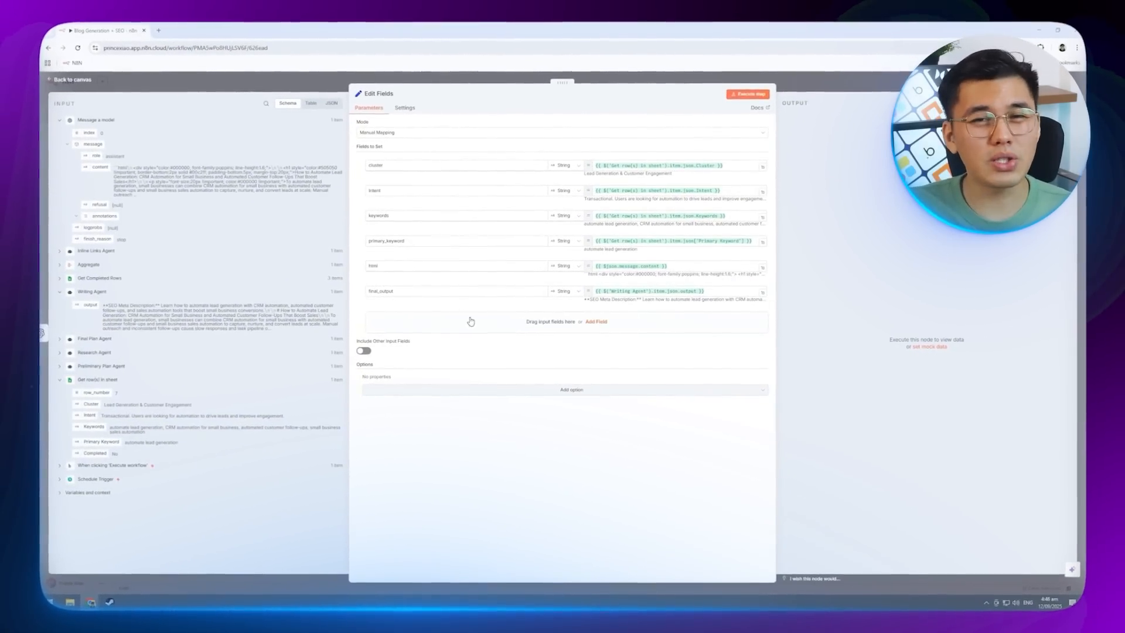
Map fields final_plan, research_output and preliminary_plan to the Final Plan, Research and Preliminary Plan Agent outputs, and execute the Edit Fields node
click(596, 321)
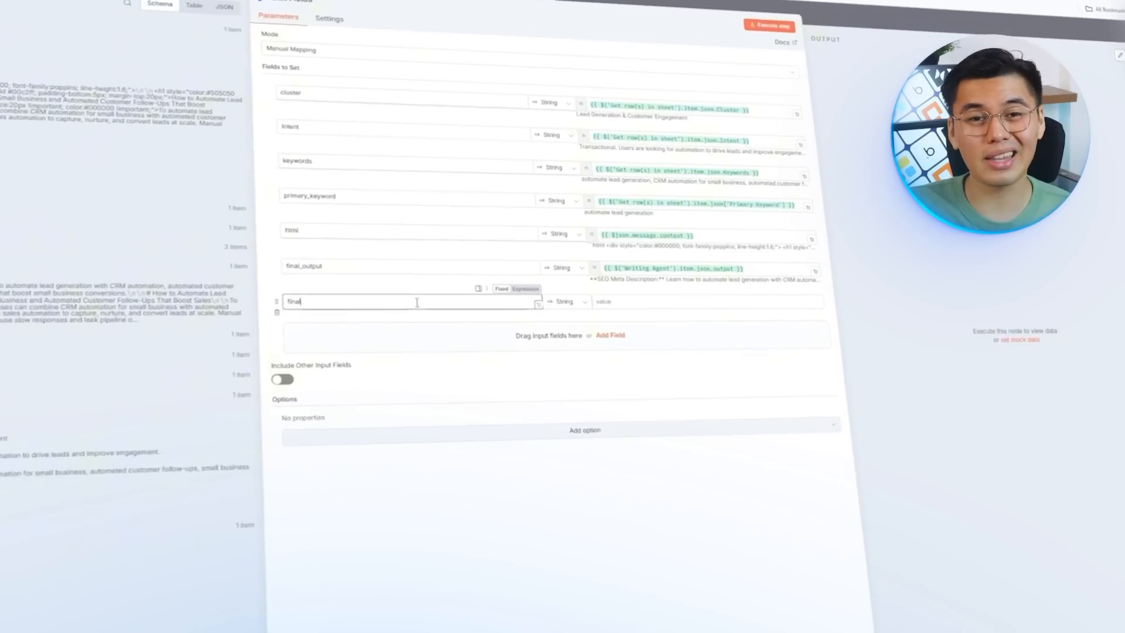
text(final_pl)
click(11, 334)
drag(75, 351, 648, 315)
click(525, 390)
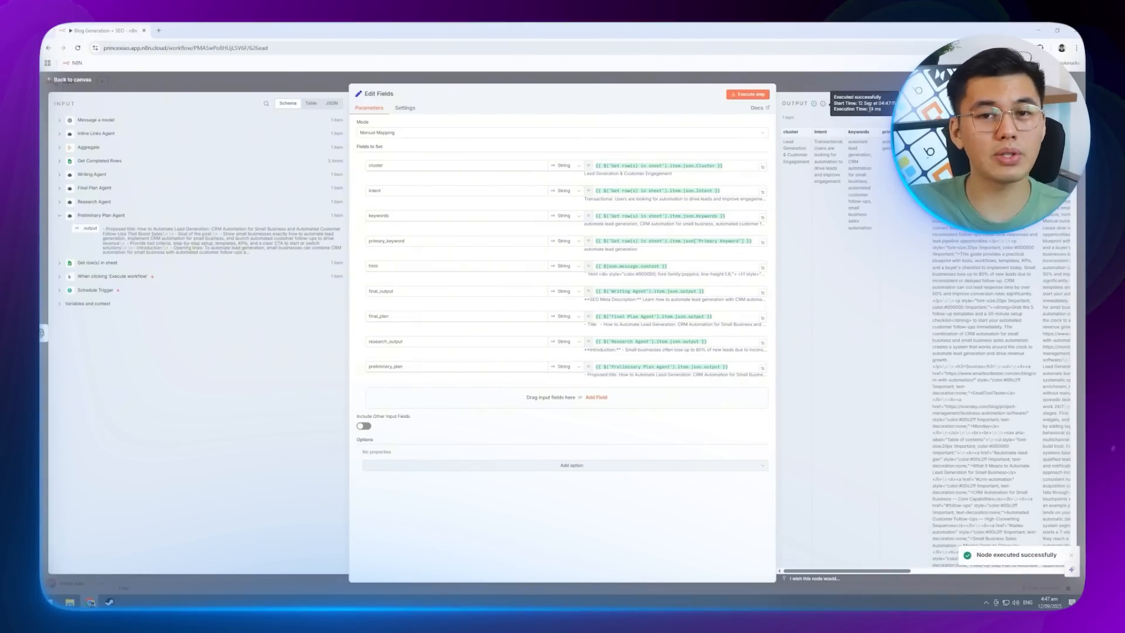
click(978, 103)
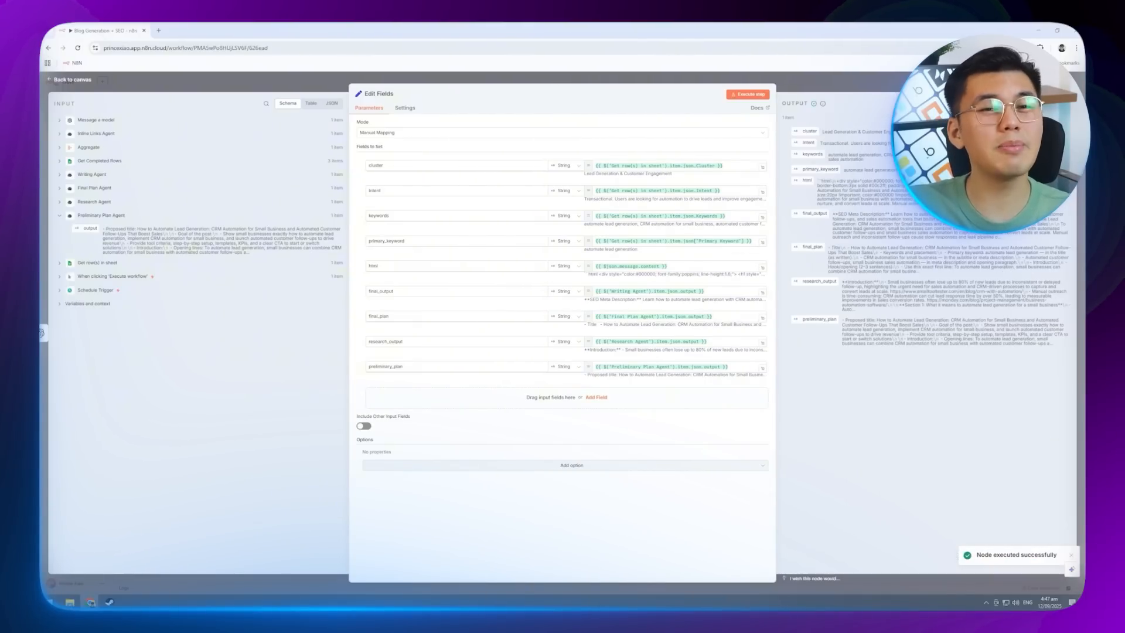
click(891, 83)
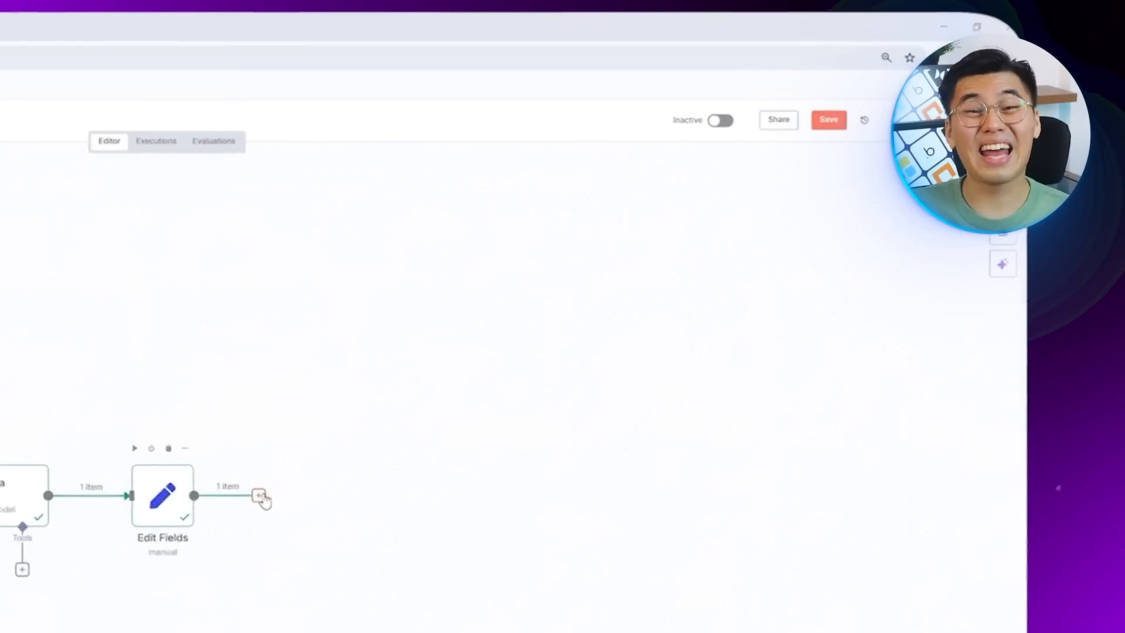
Add an AI Agent after Edit Fields with a self-defined prompt listing {{ $json.primary_keyword }} as primary keyword and {{ $json.final_output }} as post content
click(633, 302)
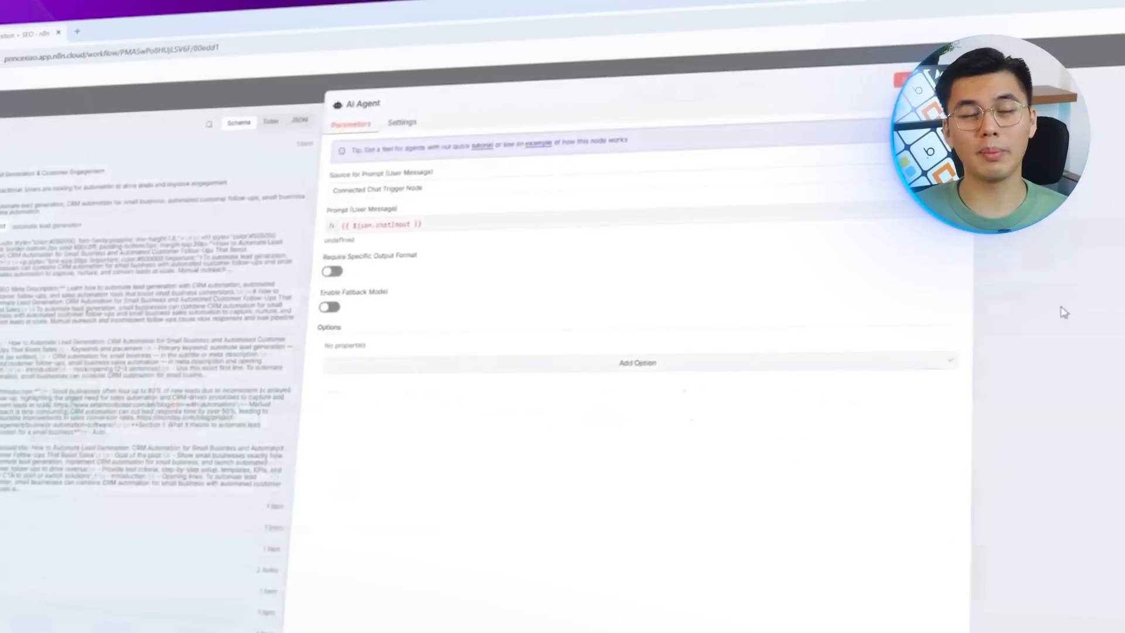
click(443, 204)
click(459, 252)
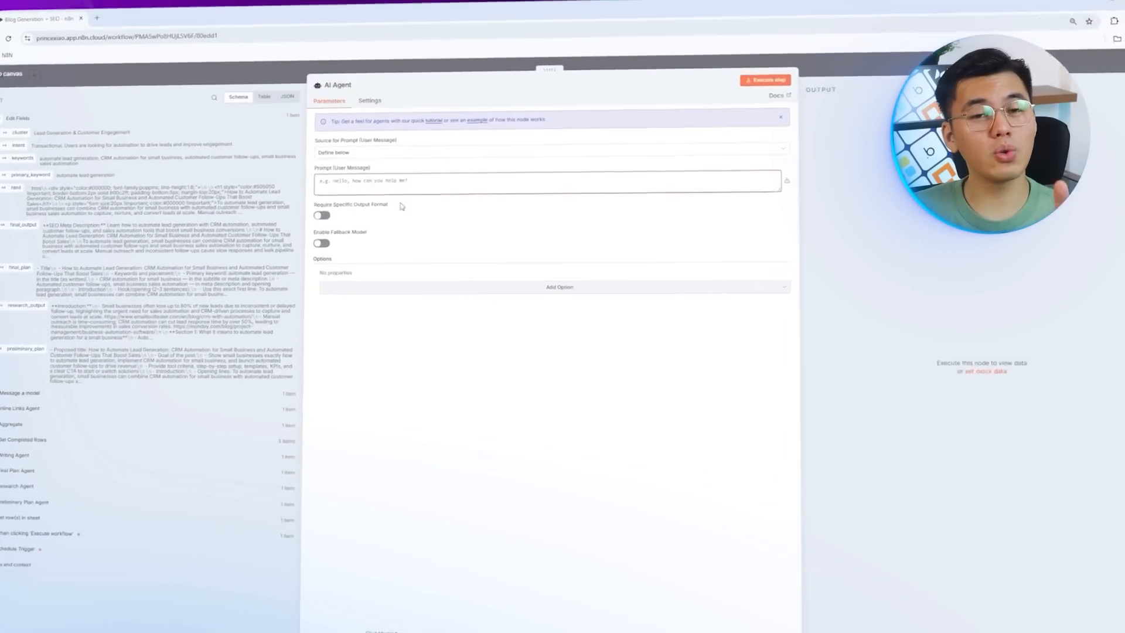
text(Primary keyword: {{ $json.primary_keyword }} Post content (final output/plan): {{ $json.final_output }})
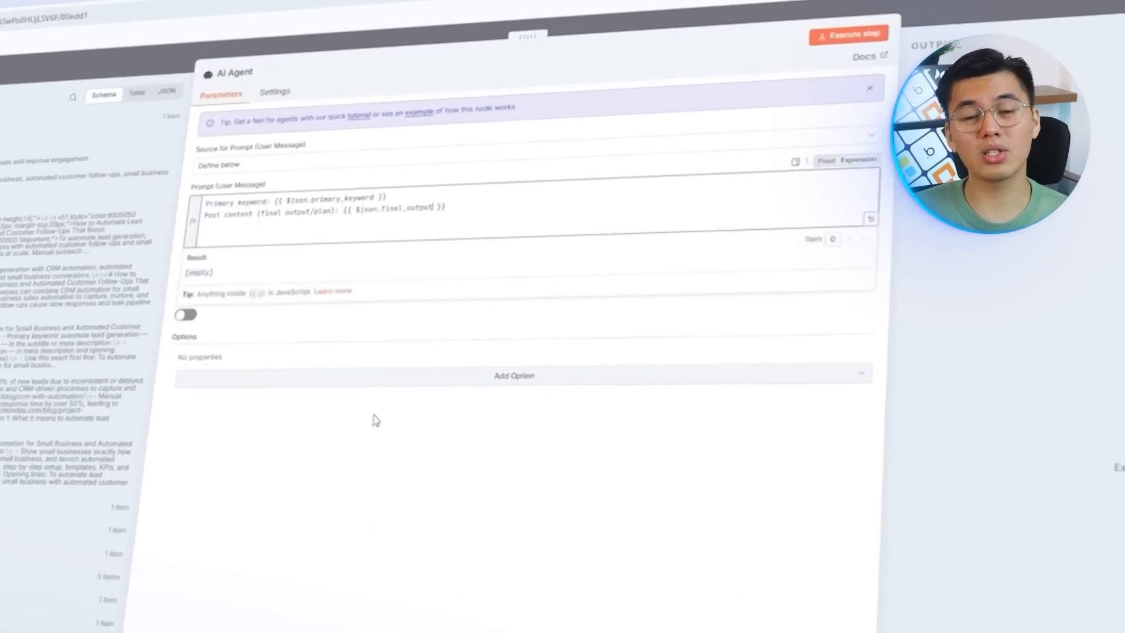
Add a System Message with the SEO metadata generator rules for slug, title and summary, and require a specific output format
click(484, 307)
click(494, 272)
click(356, 469)
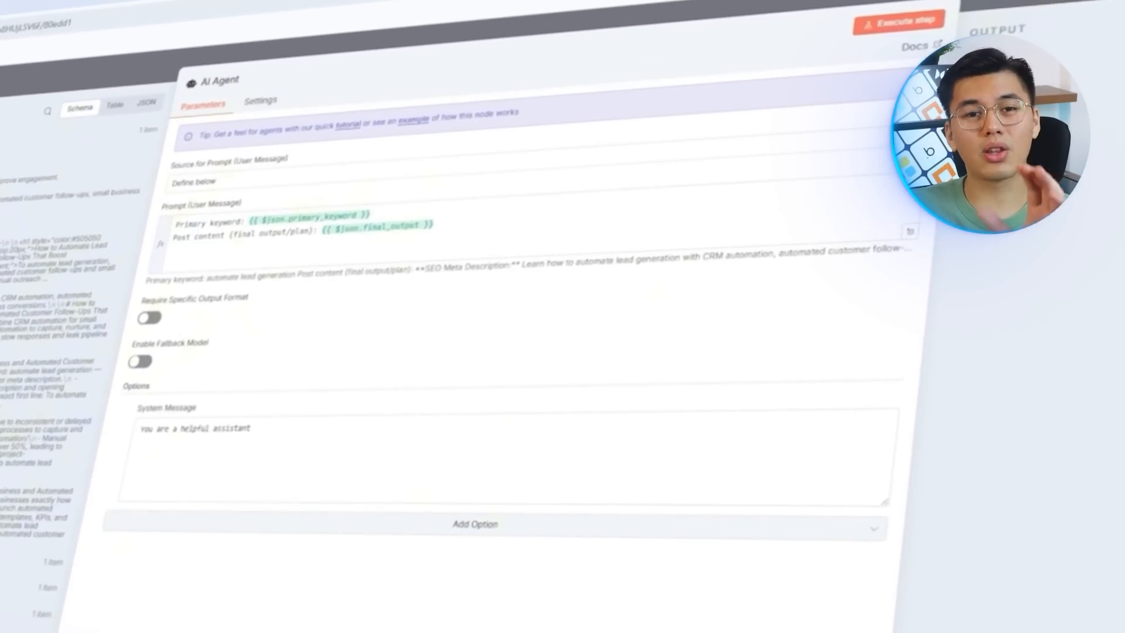
click(180, 452)
key(ctrl+a)
key(ctrl+v)
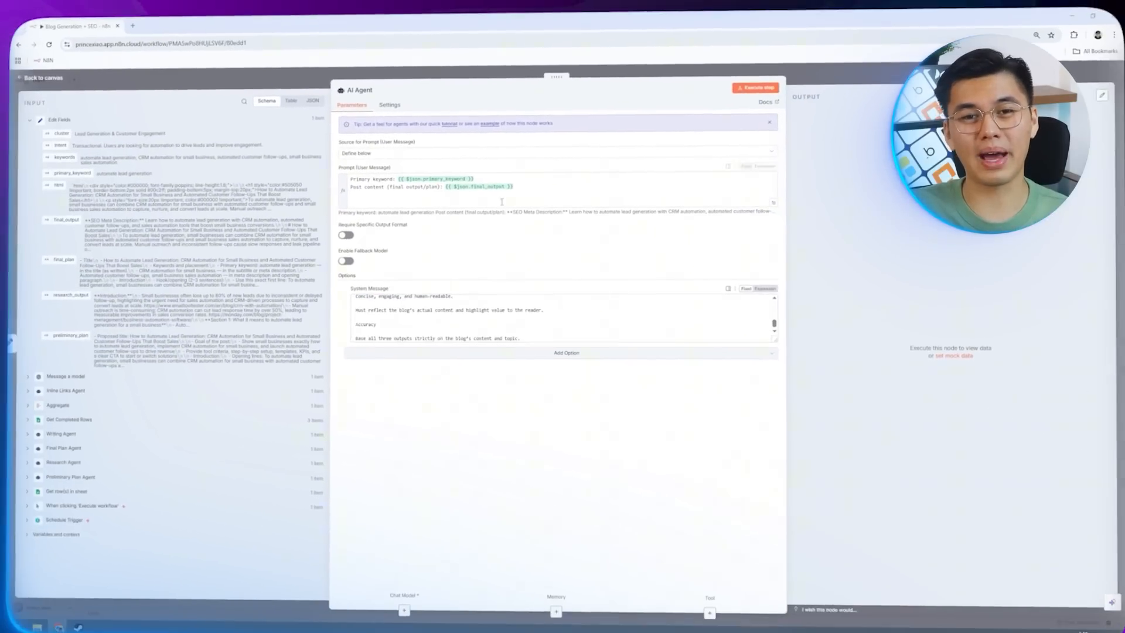
drag(775, 340, 775, 543)
click(364, 231)
key(Escape)
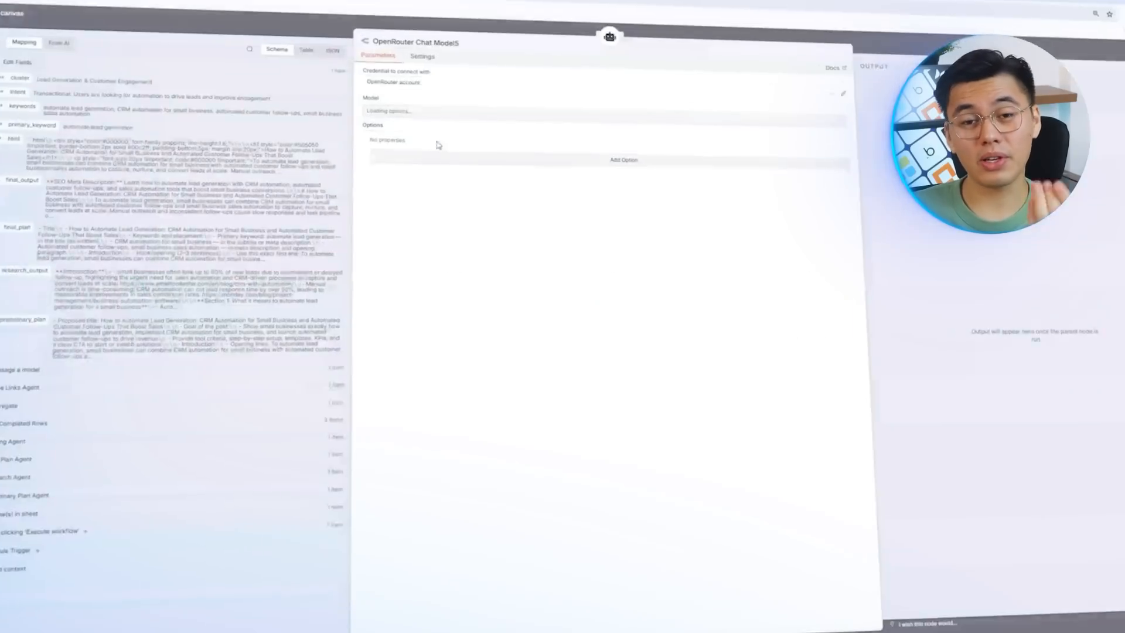
Choose the model for the AI Agent's OpenRouter chat model, attach a Think tool and place it lower beneath the agent
click(440, 143)
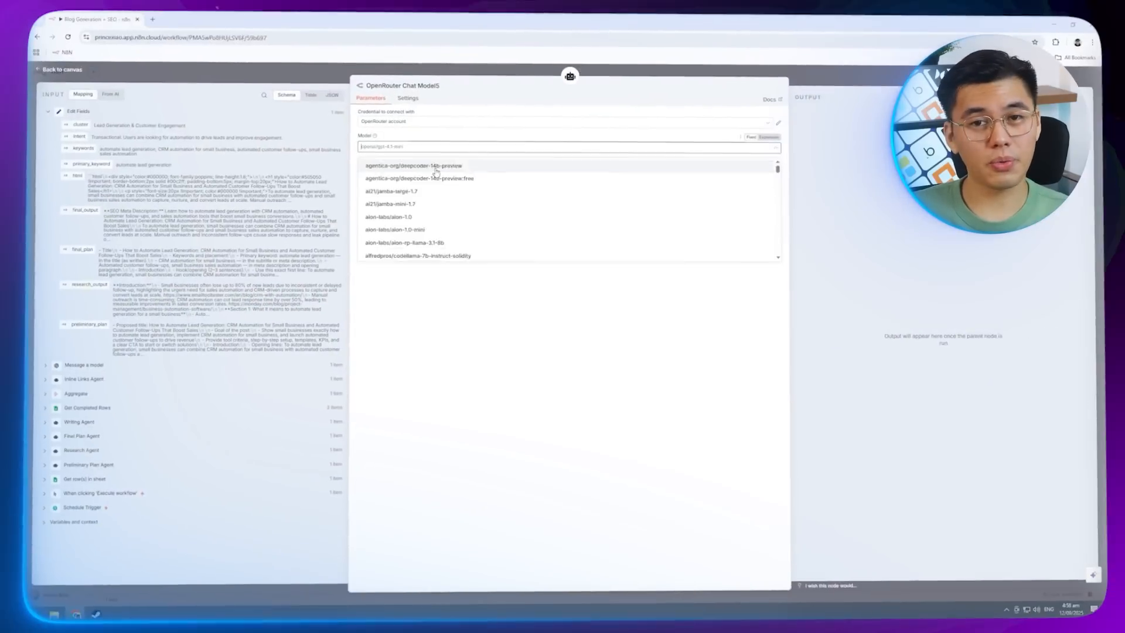
click(430, 229)
key(Escape)
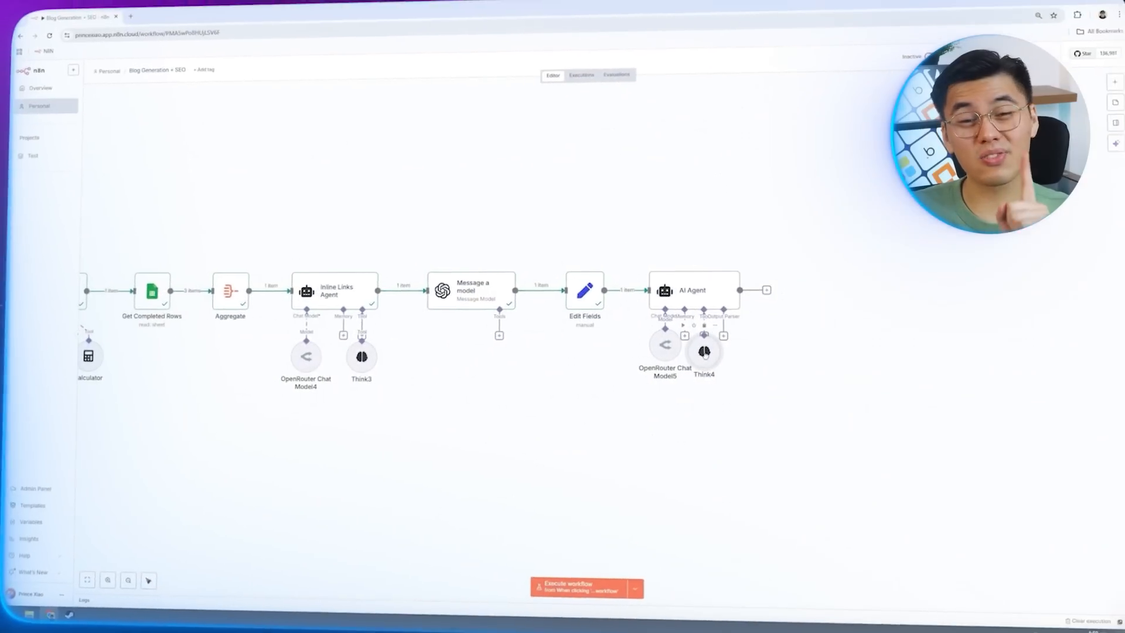
drag(705, 353, 704, 401)
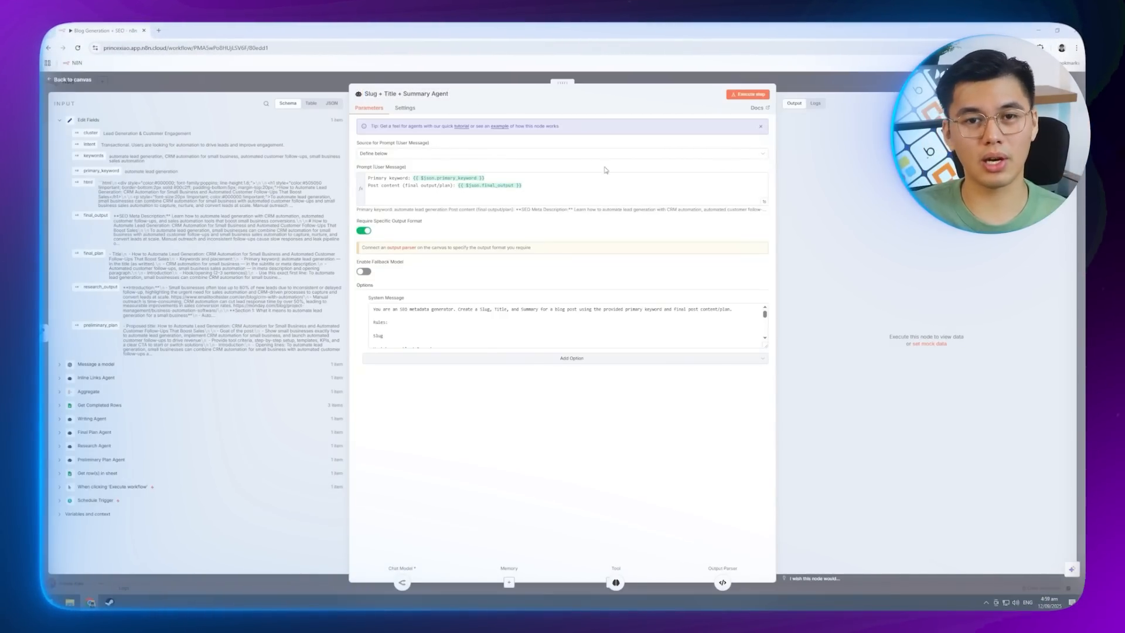
Execute the Slug + Title + Summary Agent and review the slug, title and summary it outputs
click(812, 85)
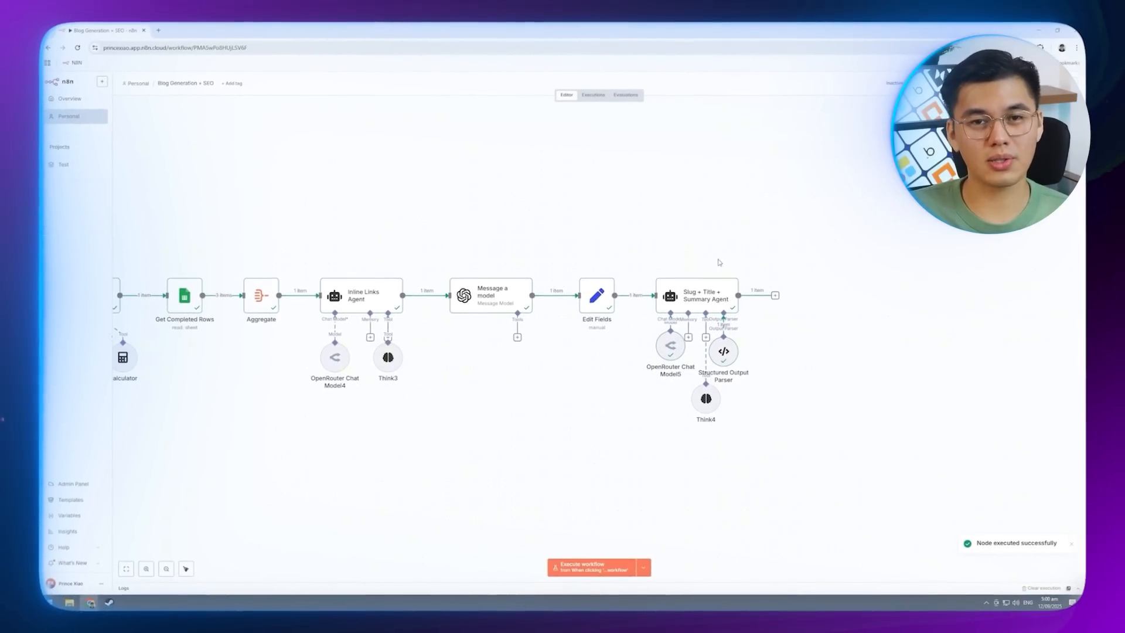
double_click(703, 294)
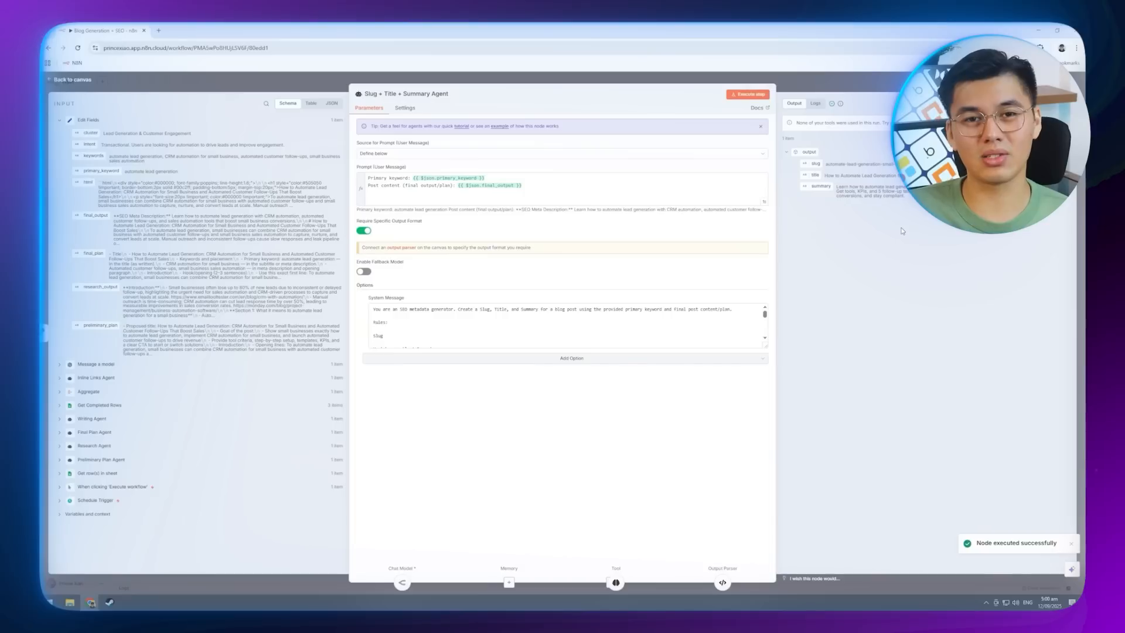
click(882, 83)
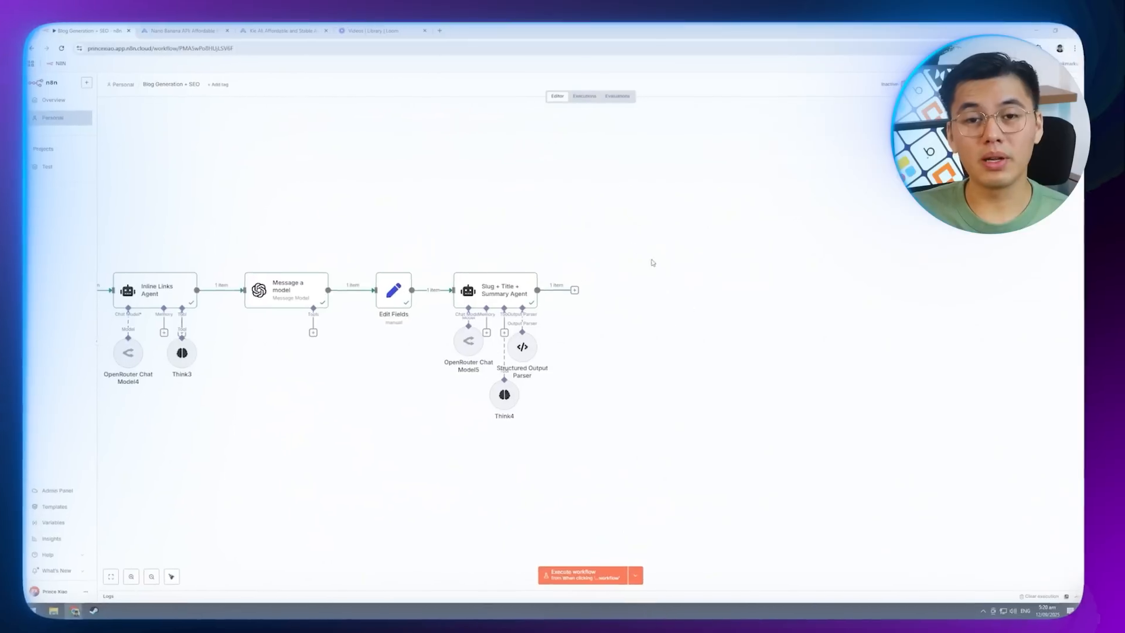
Add an HTTP Request node after the Slug + Title + Summary Agent
key(Tab)
text(Http)
click(842, 265)
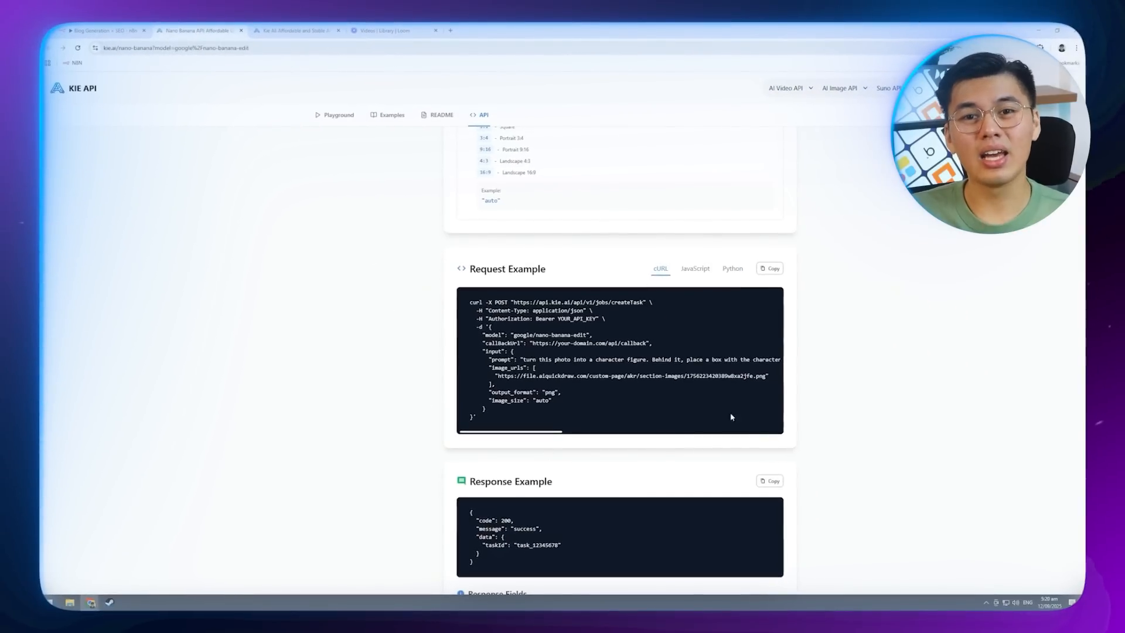
Copy the cURL request example from the KIE API nano-banana page and import it into the HTTP Request node
click(770, 269)
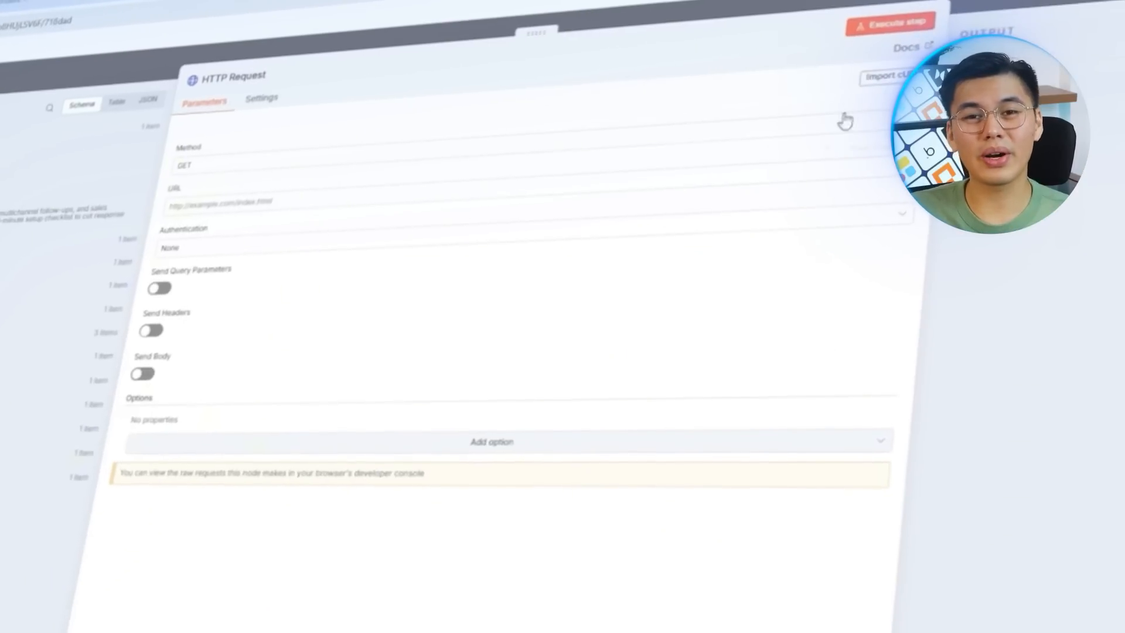
click(885, 83)
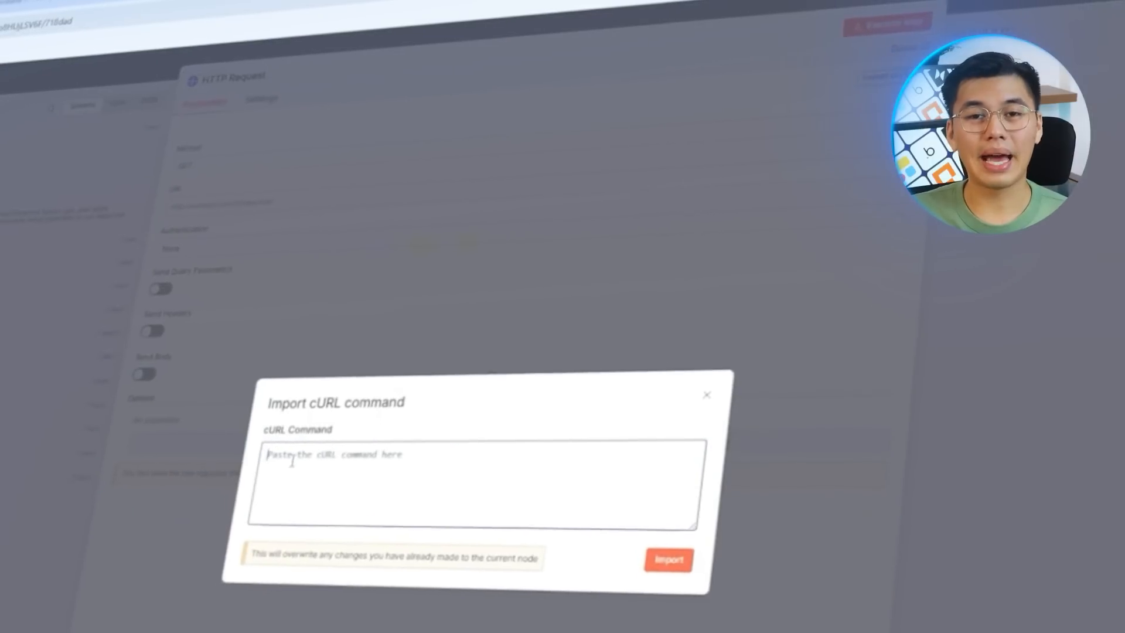
key(ctrl+v)
click(668, 402)
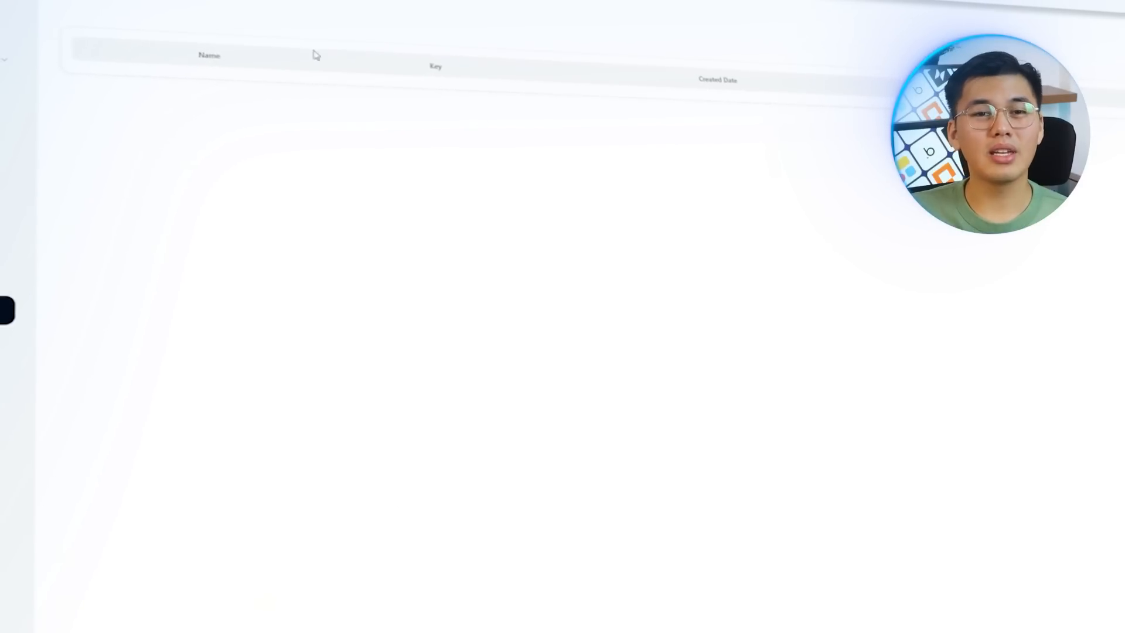
Copy the KIE API key and paste it over YOUR_API_KEY in the Authorization header value
click(1100, 113)
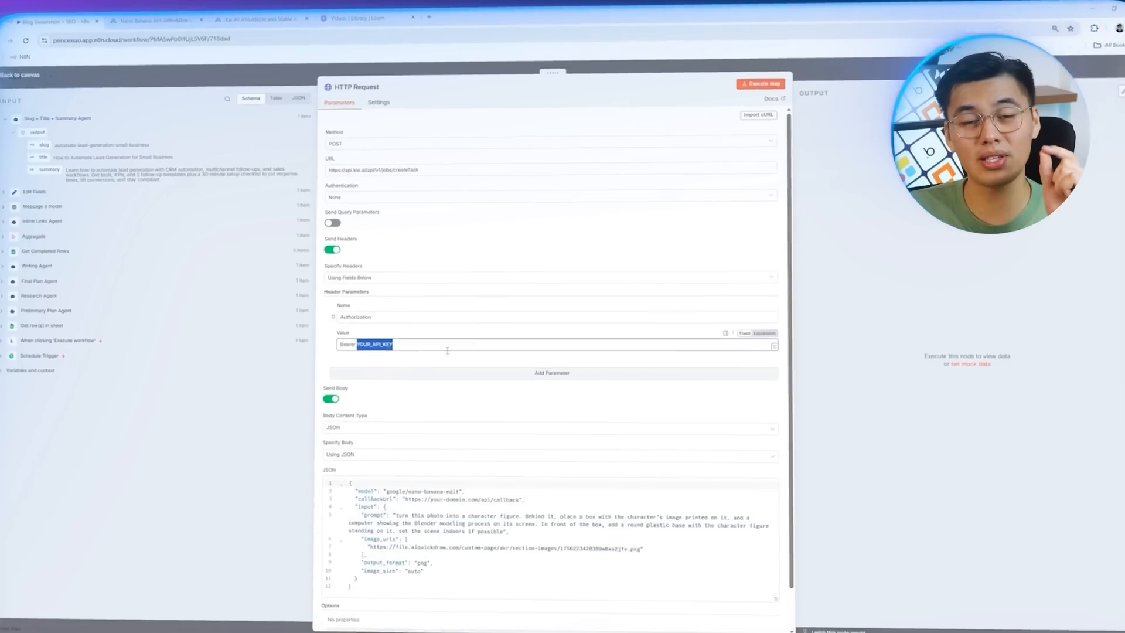
key(ctrl+v)
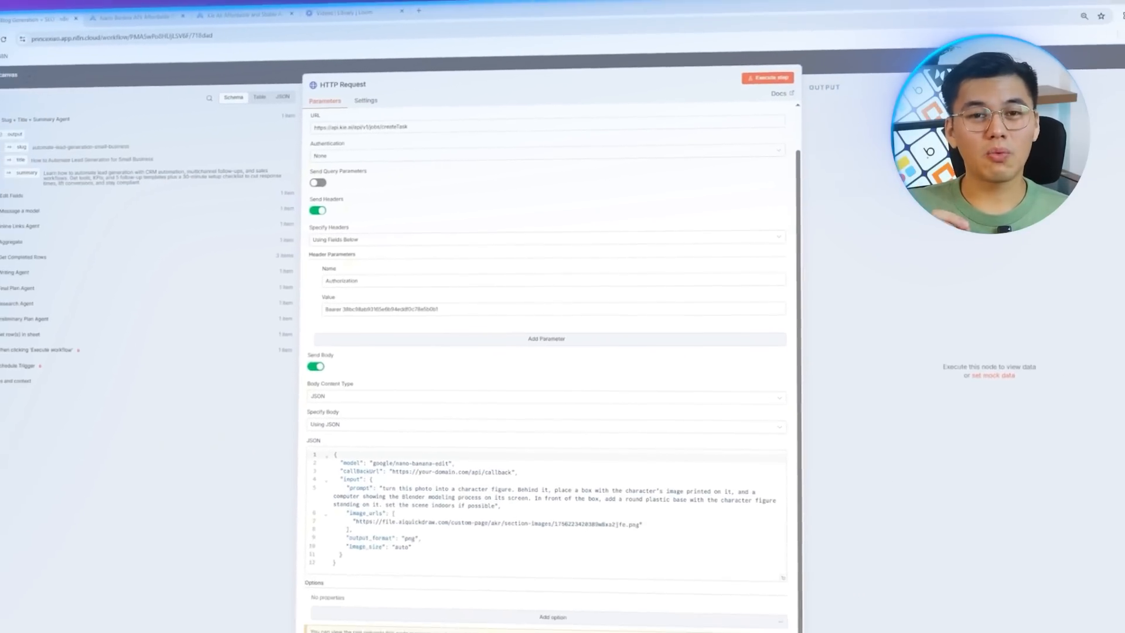
Replace the JSON body with the google/nano-banana blog header image prompt using the post's title and meta description, evaluated as an expression
click(460, 498)
key(ctrl+a)
key(ctrl+v)
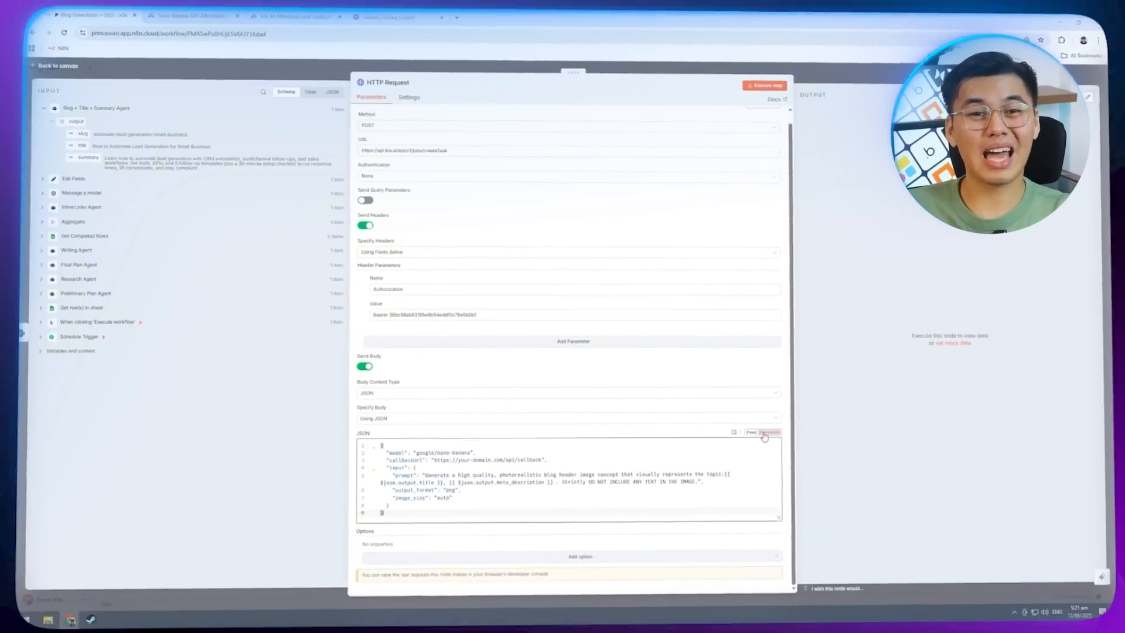
click(747, 430)
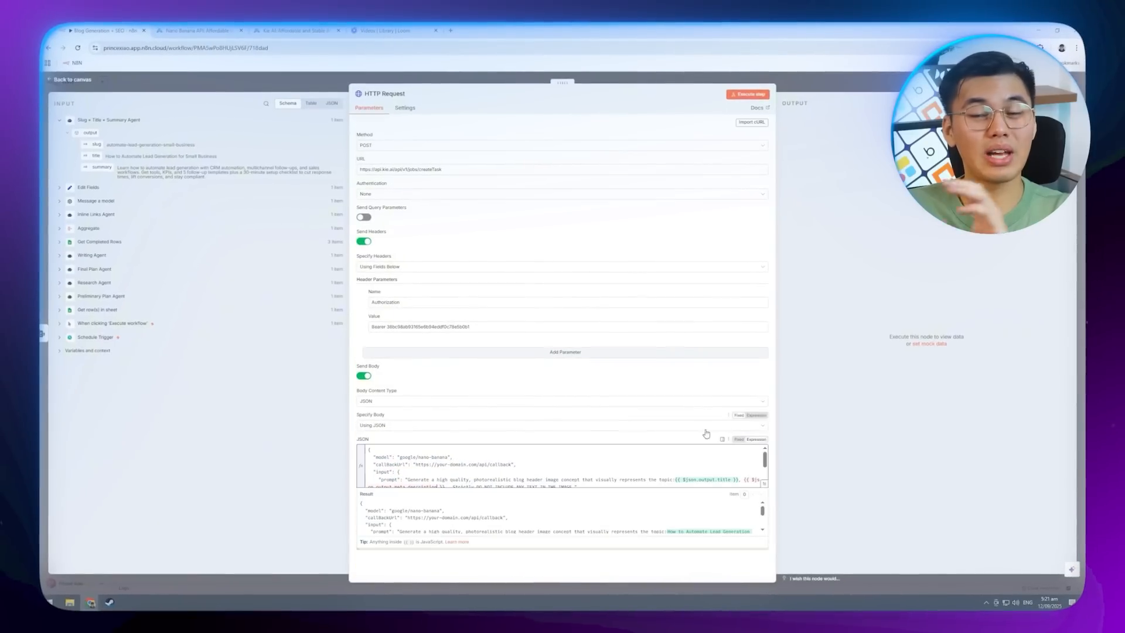
Change the prompt's meta description variable to {{ $json.output.summary }} and execute the node under the name Generate Image
click(764, 485)
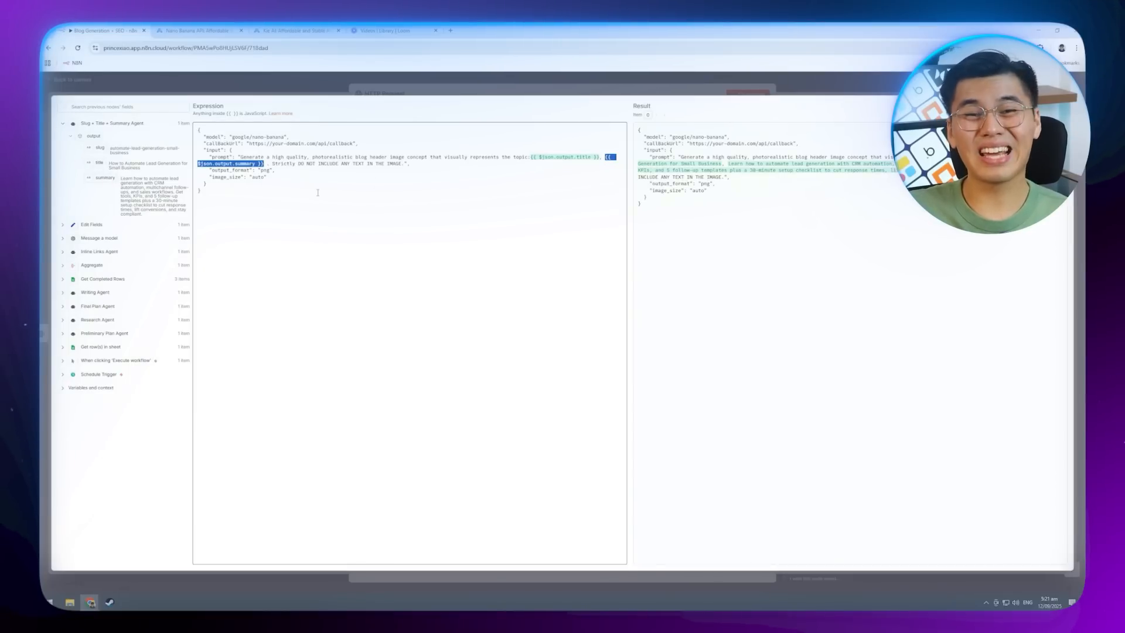
click(592, 89)
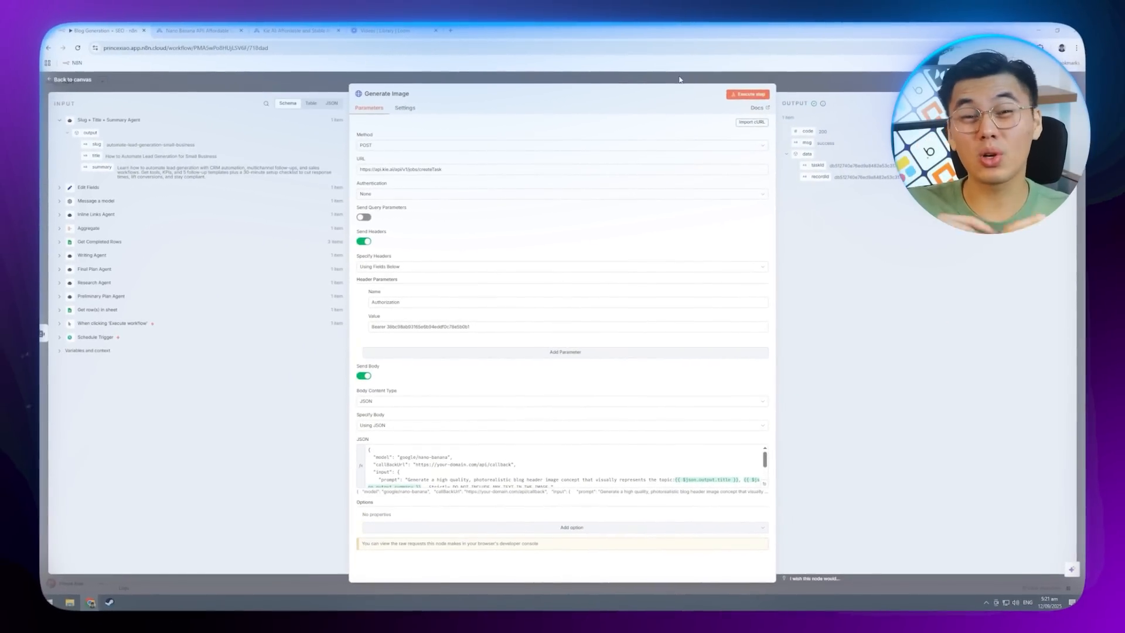
click(680, 79)
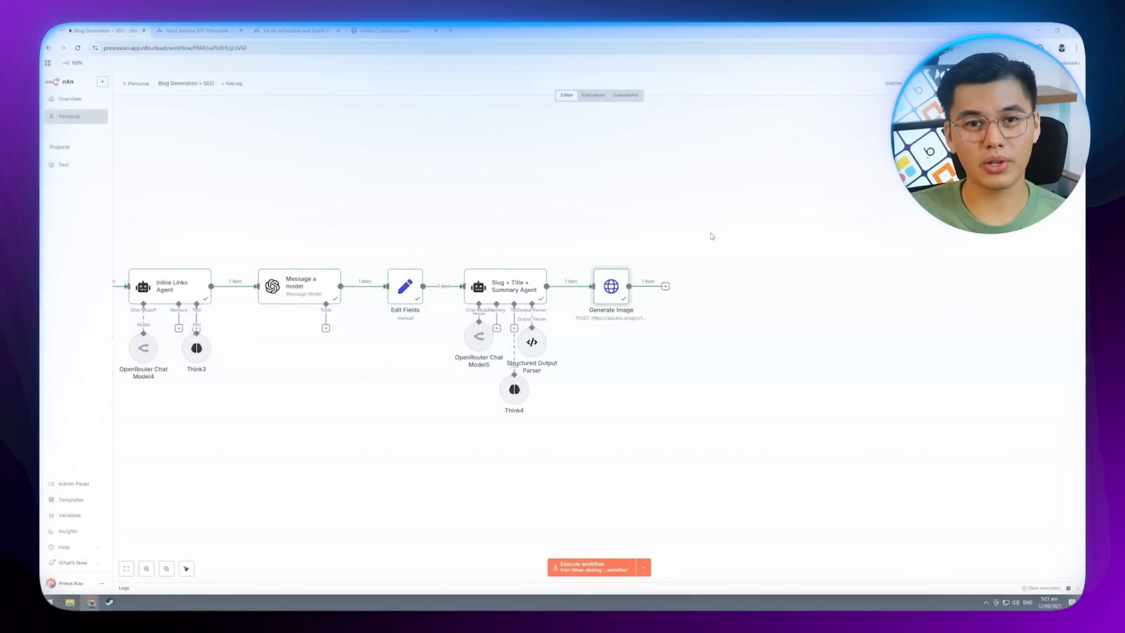